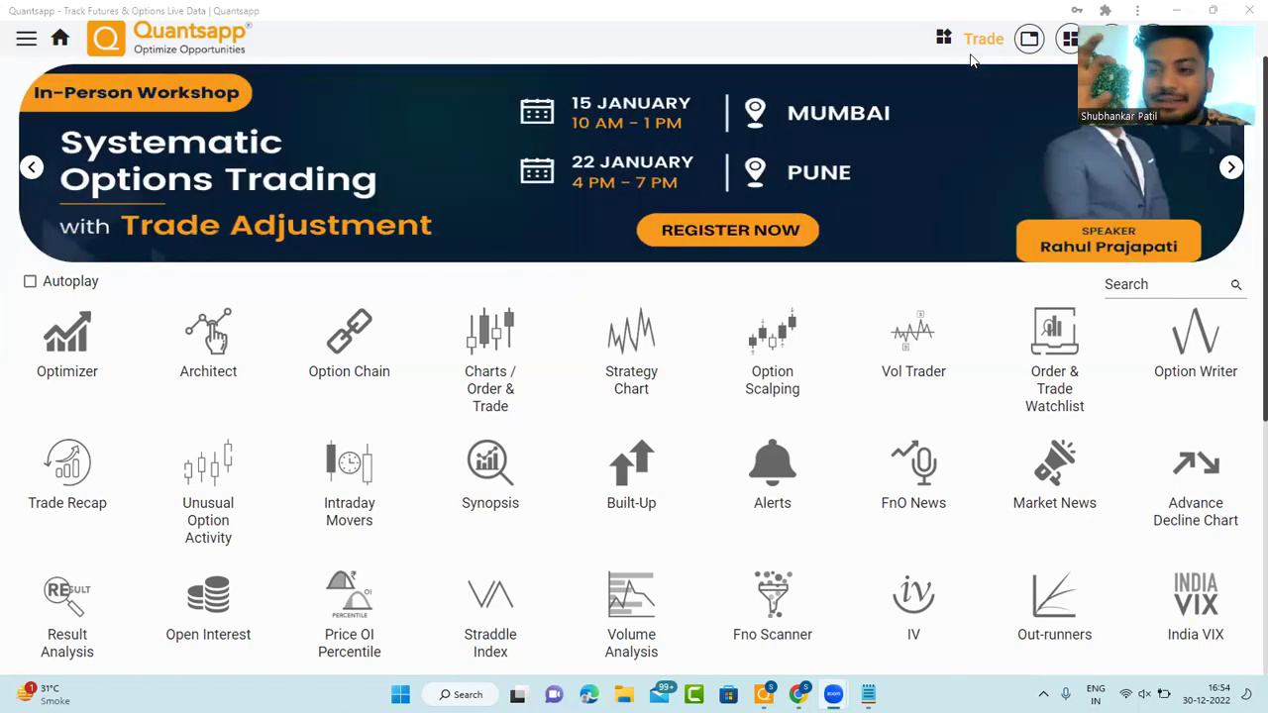
# Step: Search the tools for "CAL" and open the Option Calculator
pyautogui.click(1162, 287)
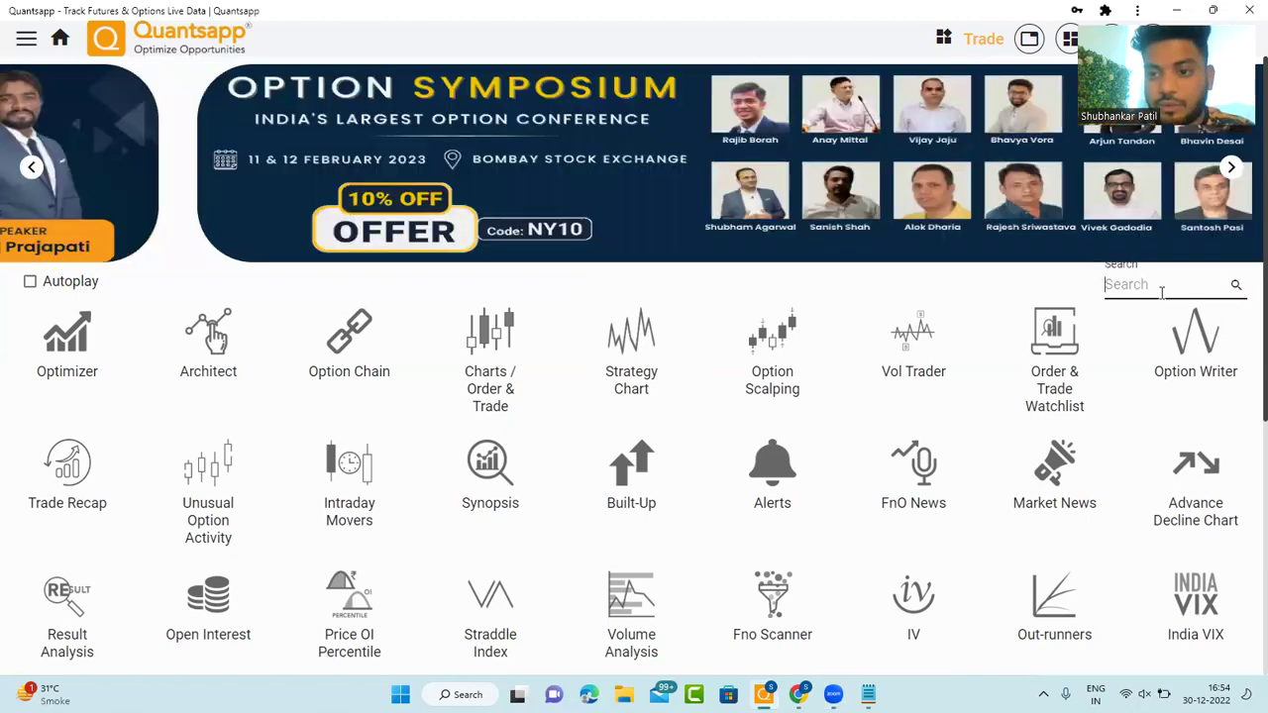
pyautogui.write('CAL')
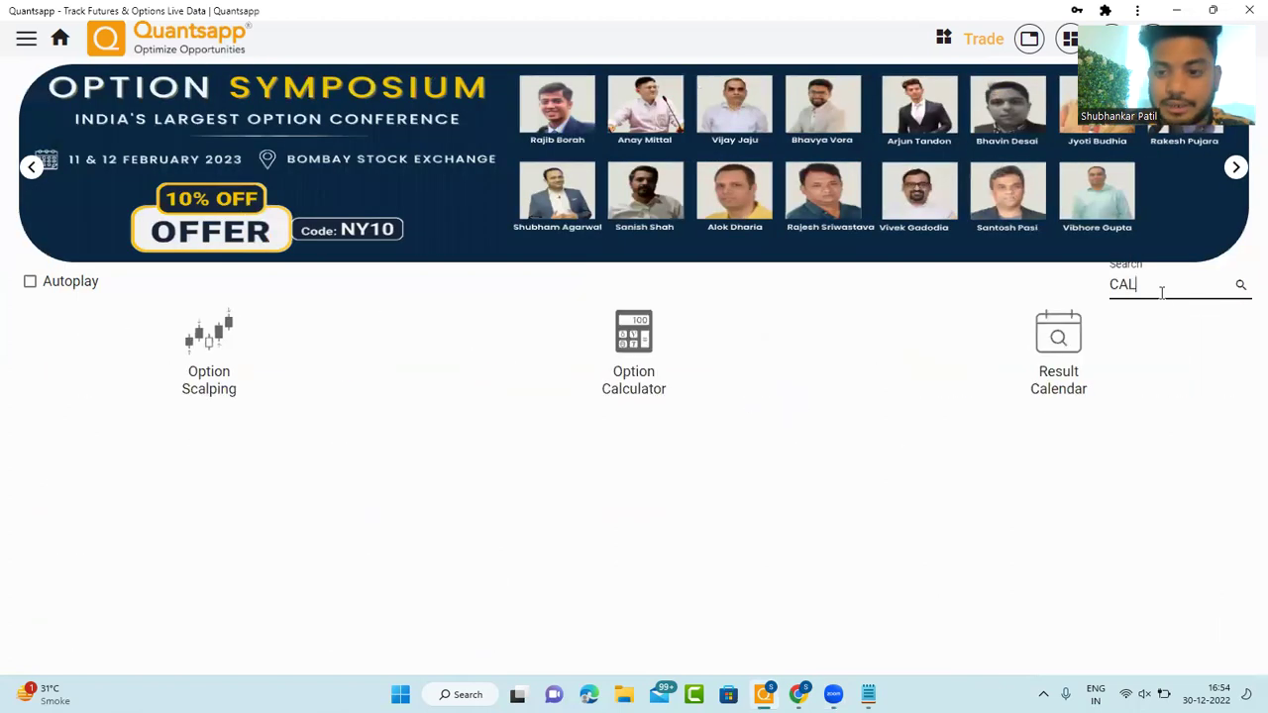
pyautogui.click(635, 412)
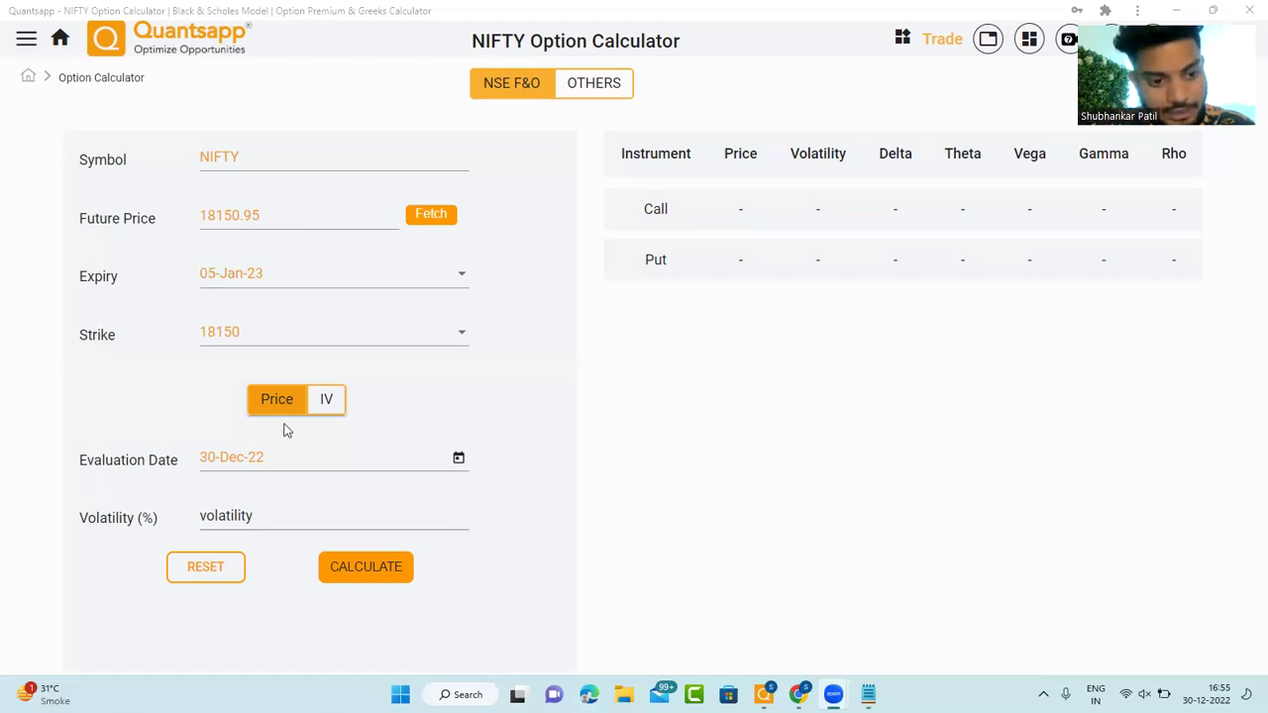
# Step: Calculate the NIFTY option values with evaluation date 30-Dec-22 and volatility 10%
pyautogui.click(457, 460)
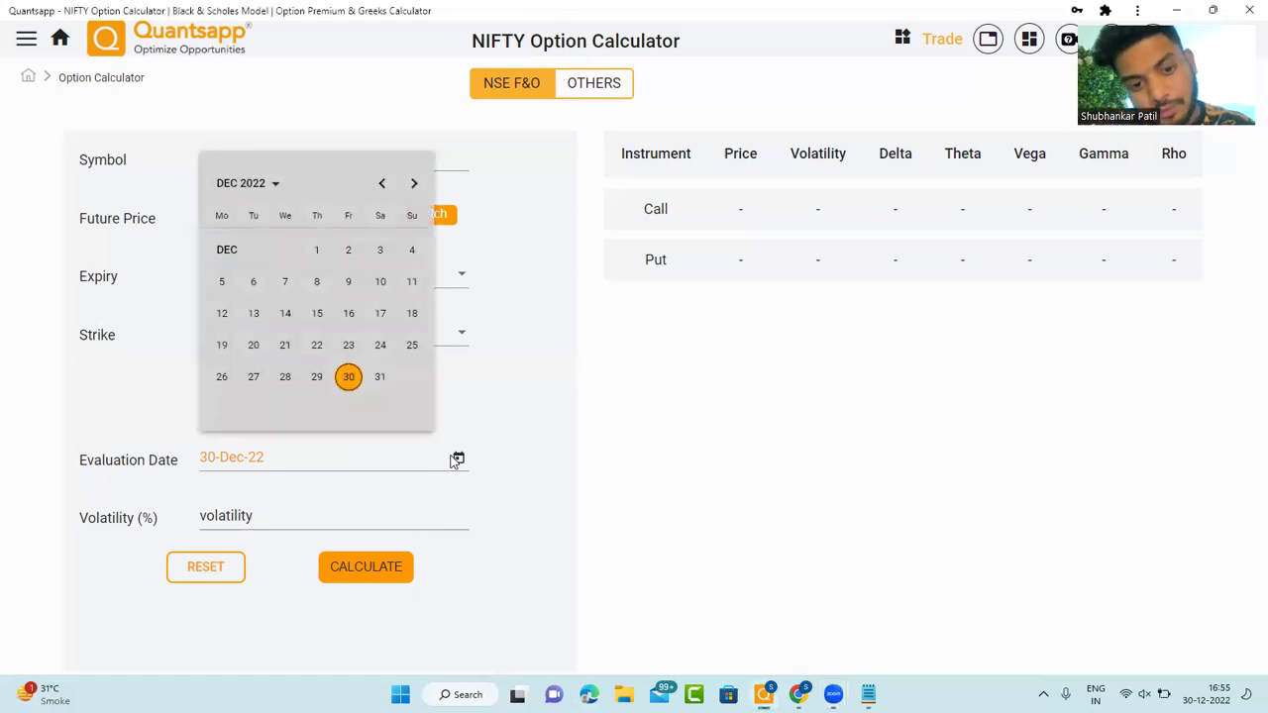
pyautogui.click(348, 378)
pyautogui.click(265, 519)
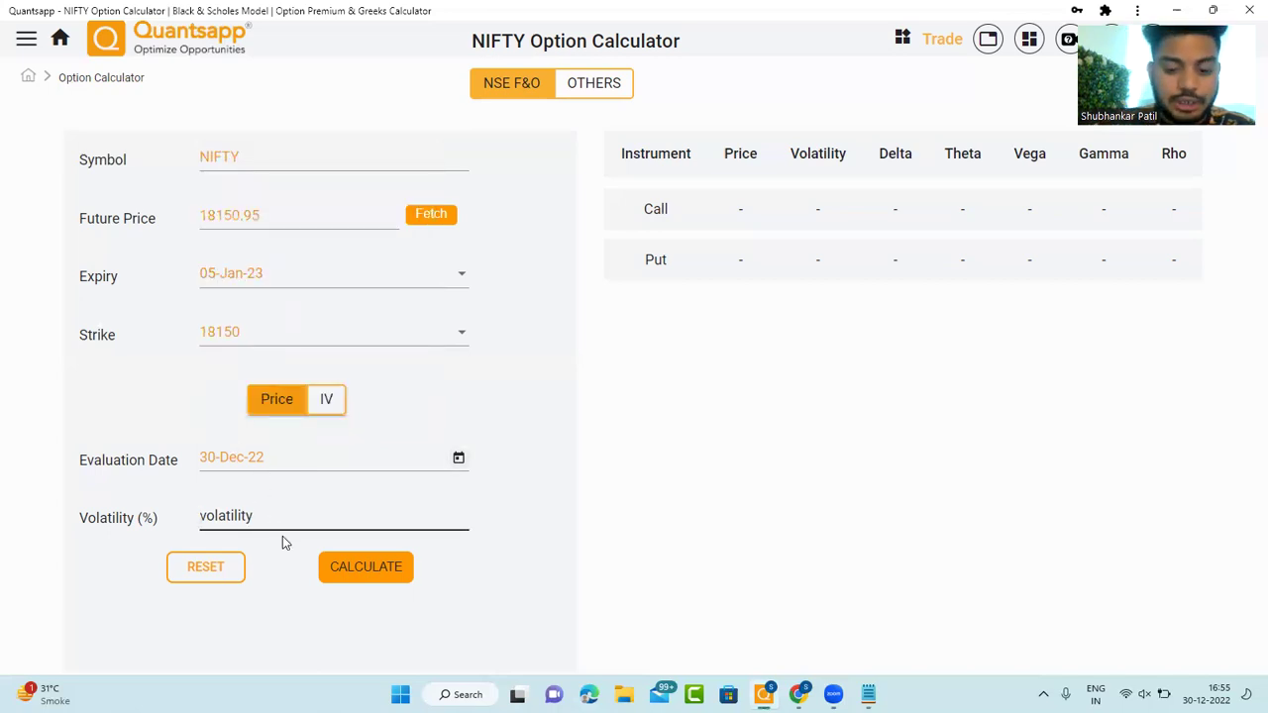
pyautogui.write('10')
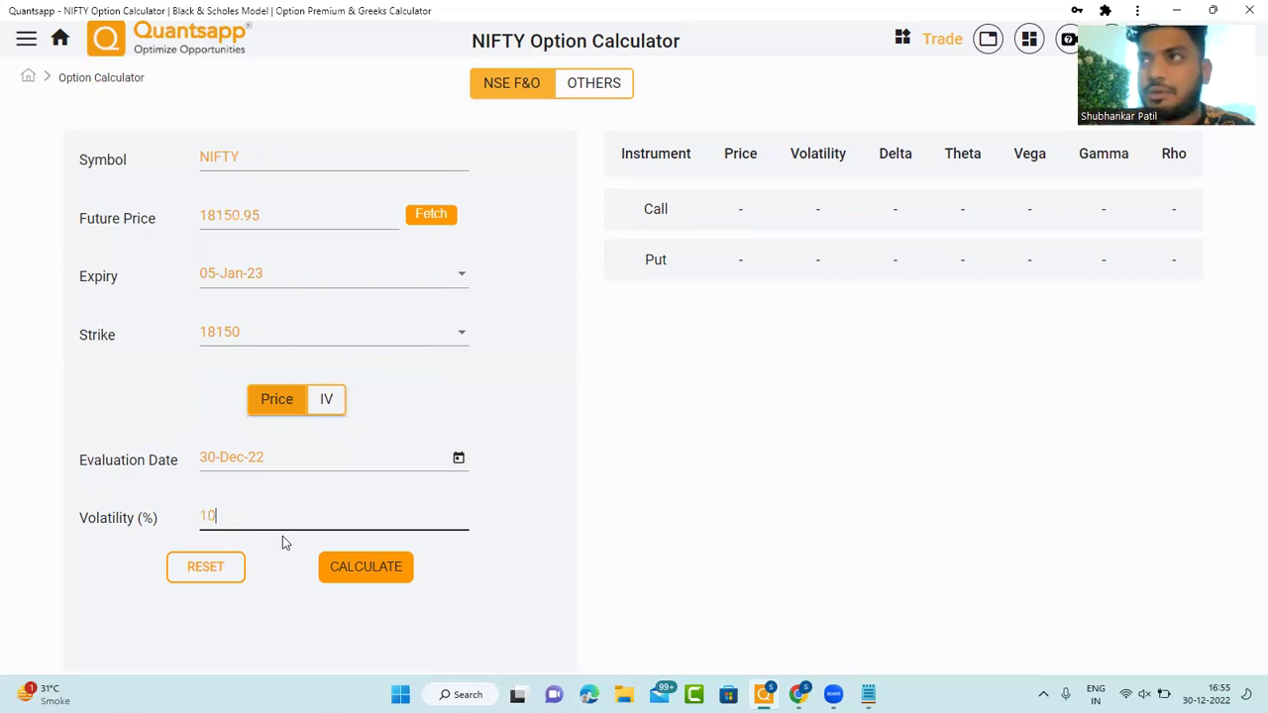
pyautogui.click(369, 584)
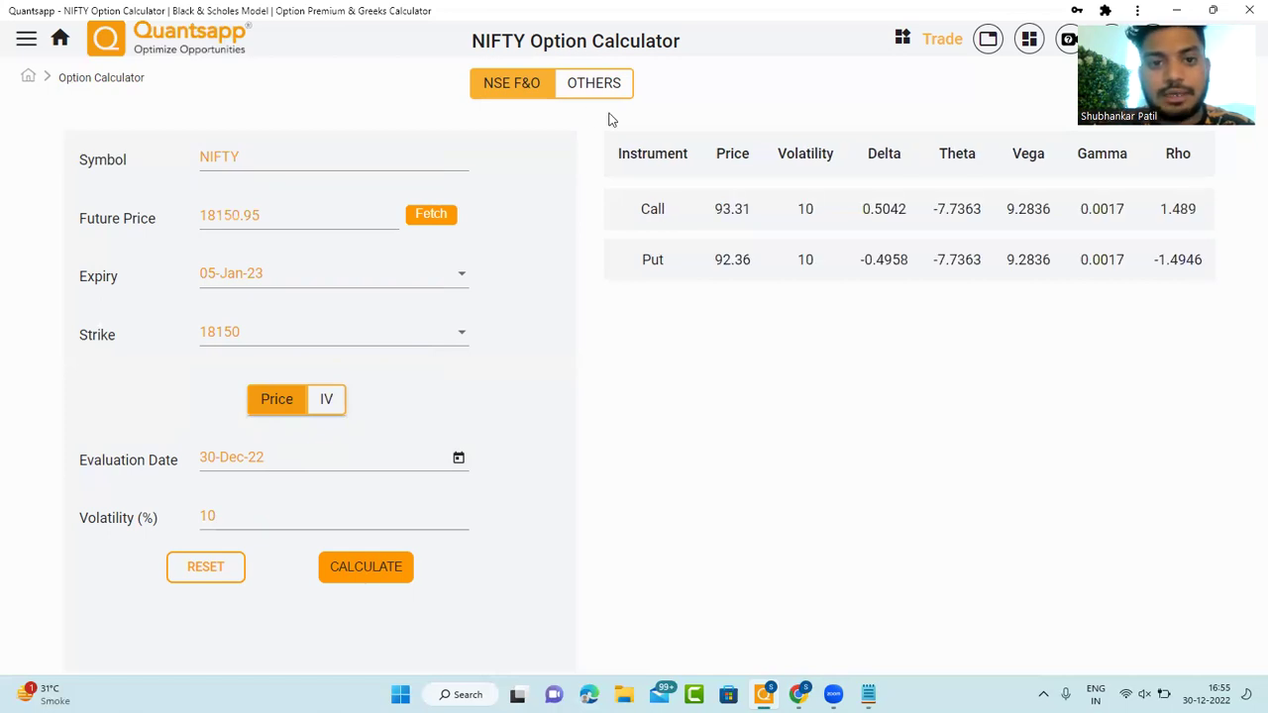
# Step: Outline the call and put prices and the calculator's input form with rectangles, and clear the drawings
pyautogui.moveTo(699, 193); pyautogui.dragTo(772, 278)
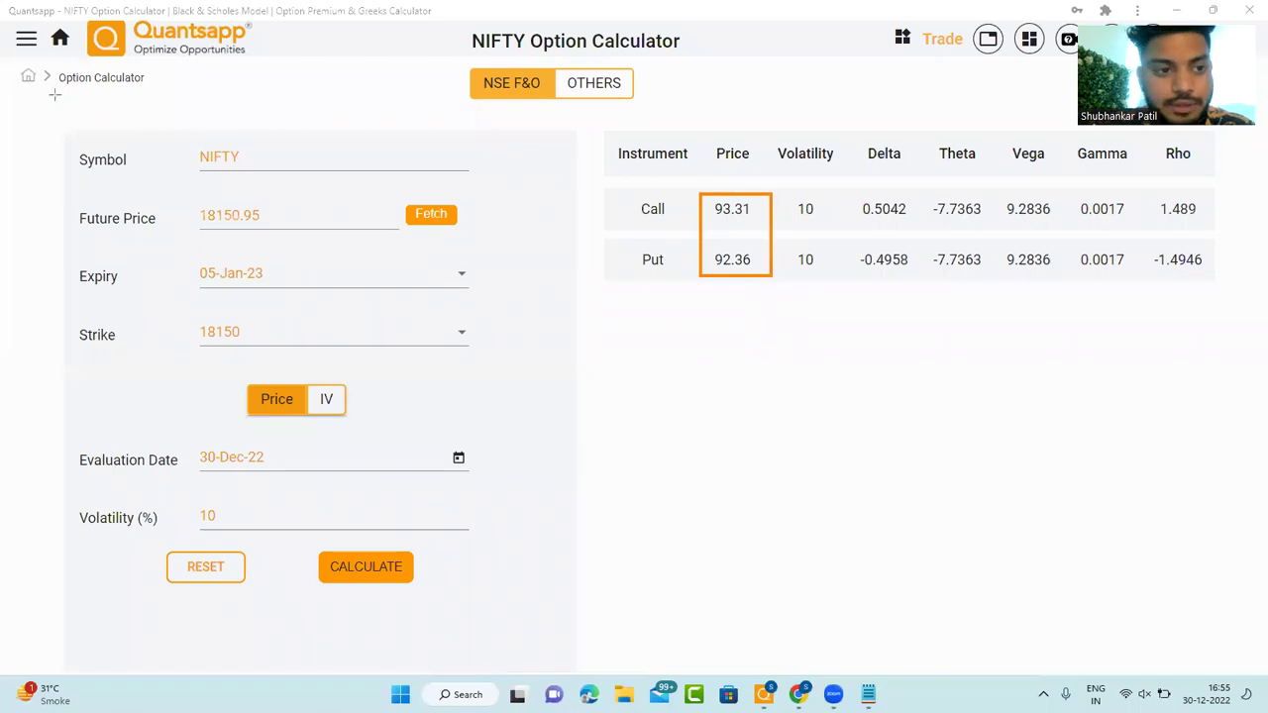
pyautogui.moveTo(42, 105); pyautogui.dragTo(564, 643)
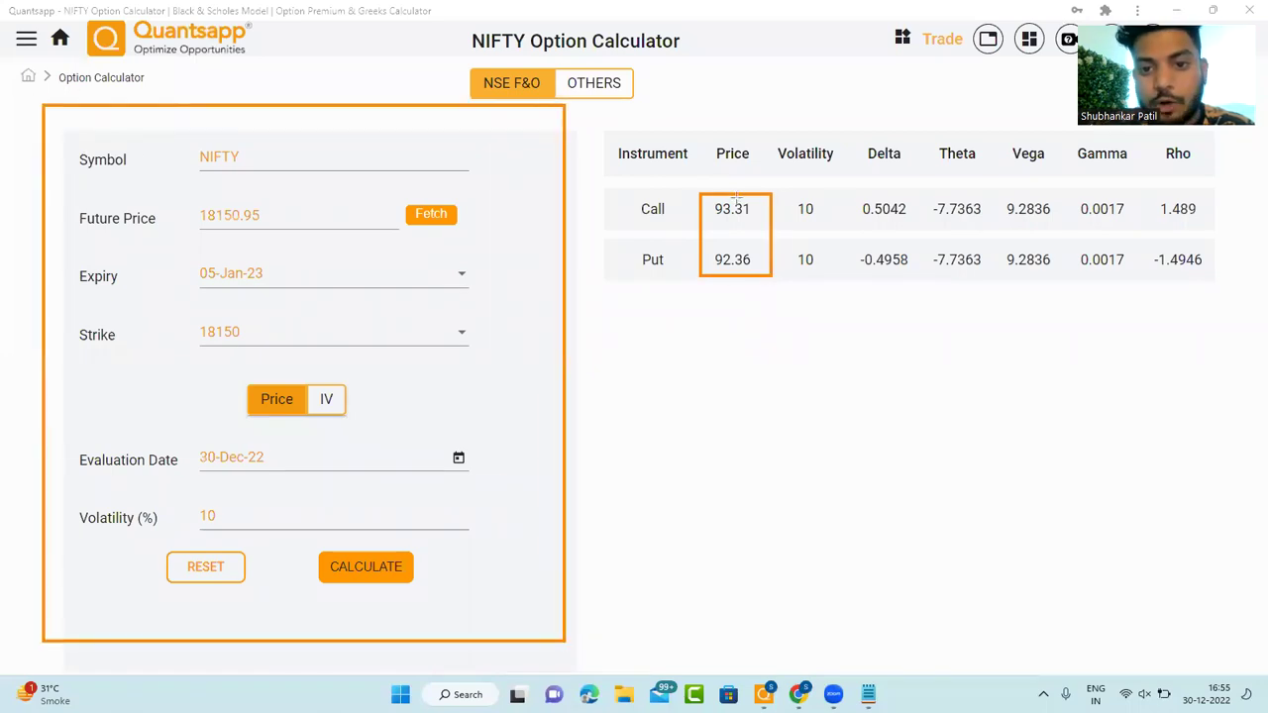
pyautogui.moveTo(694, 181); pyautogui.dragTo(780, 290)
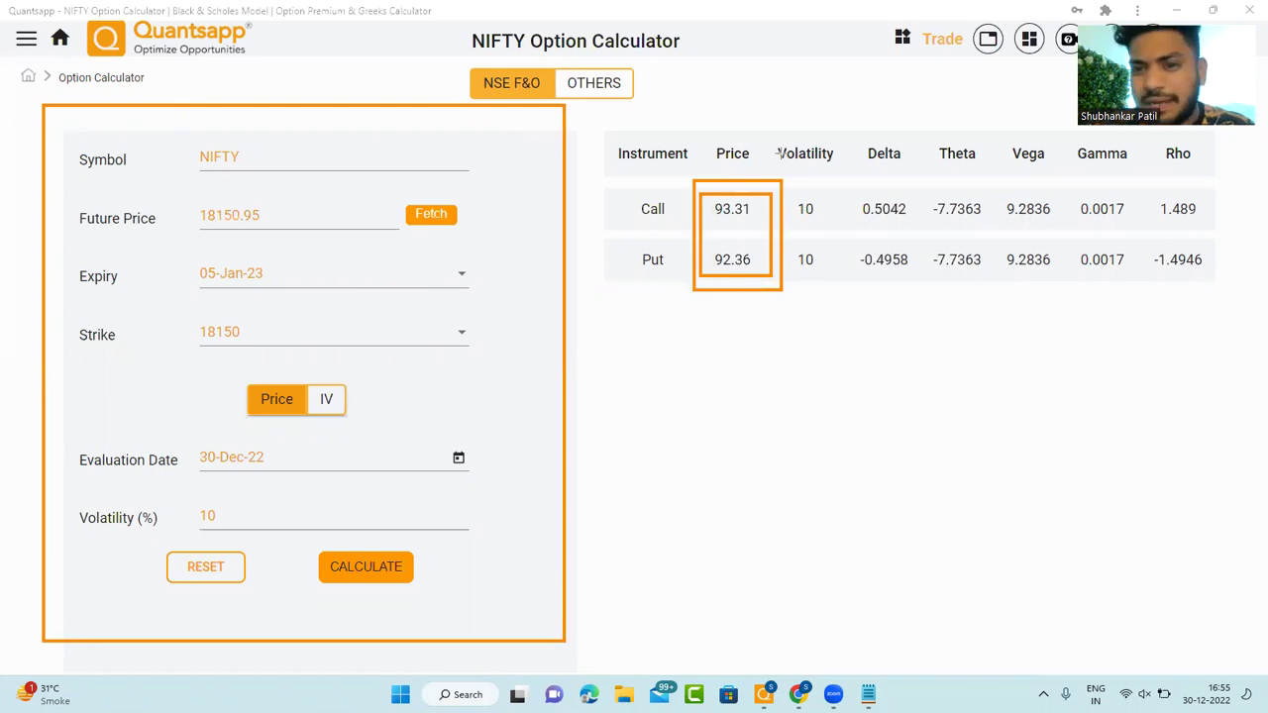
pyautogui.press('e')
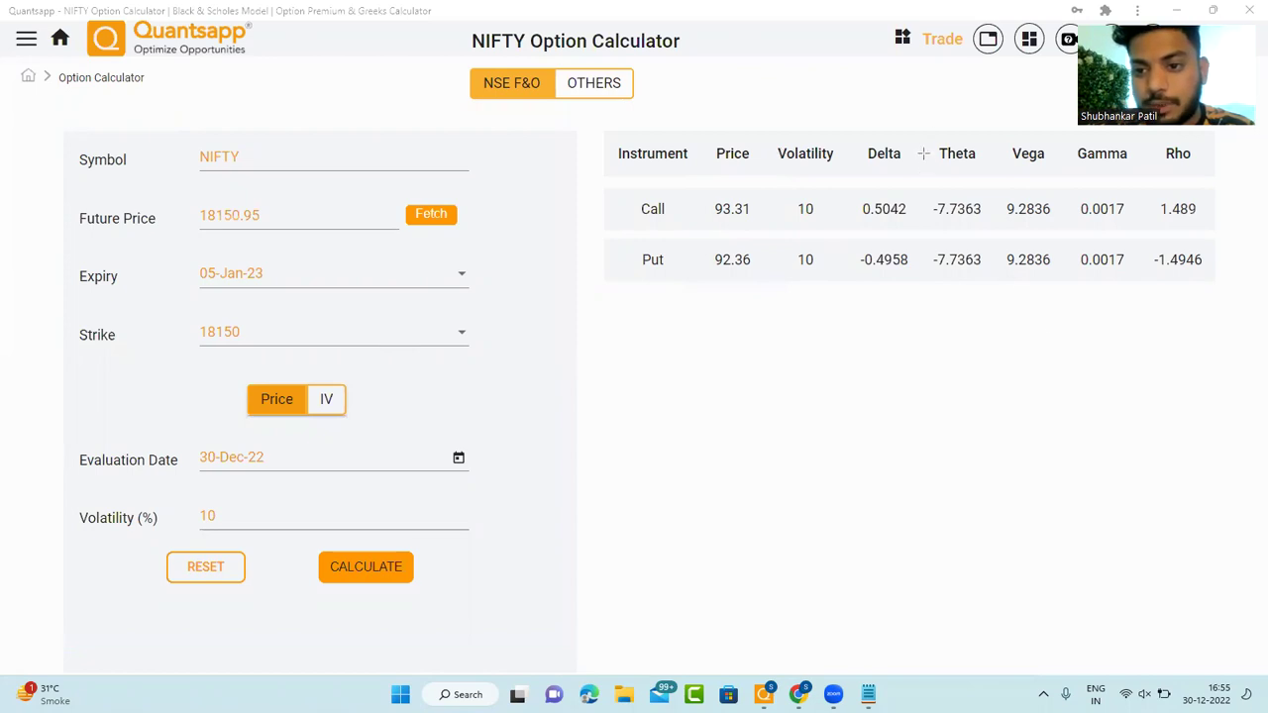
# Step: Outline the Theta column, its call and put values, the evaluation date and the option prices to examine time decay
pyautogui.moveTo(908, 136); pyautogui.dragTo(1001, 276)
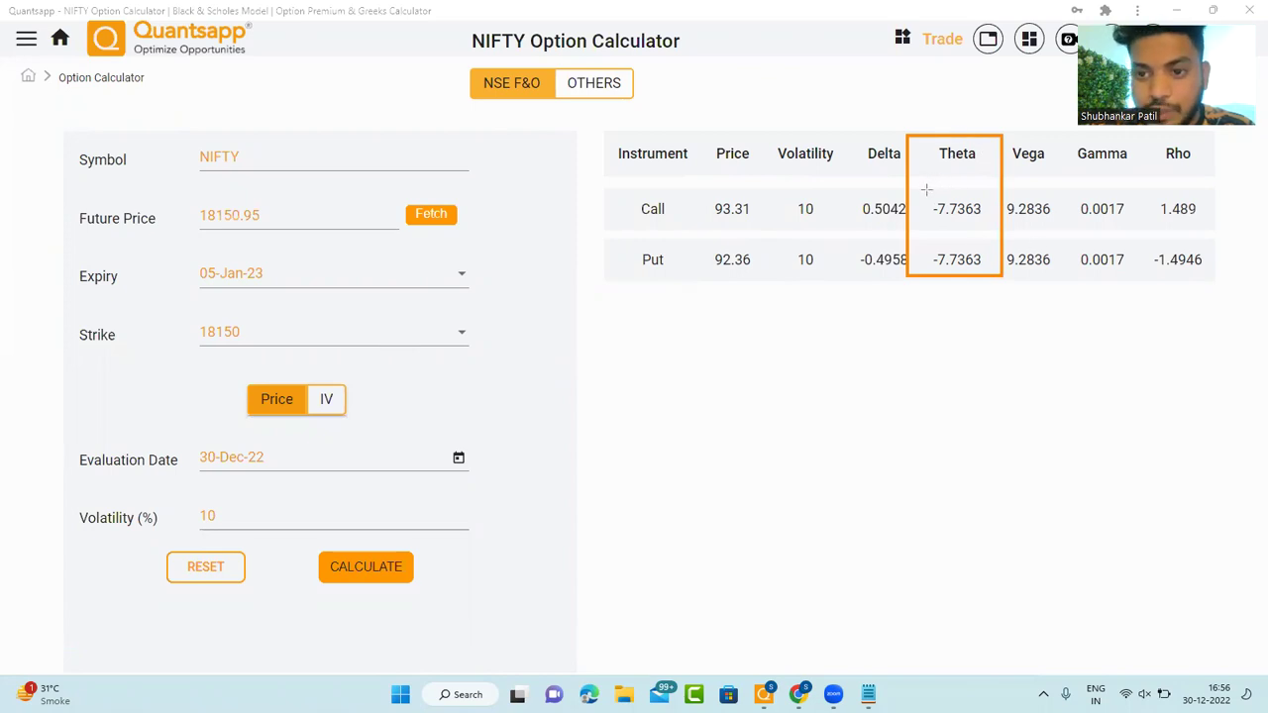
pyautogui.moveTo(925, 193); pyautogui.dragTo(994, 226)
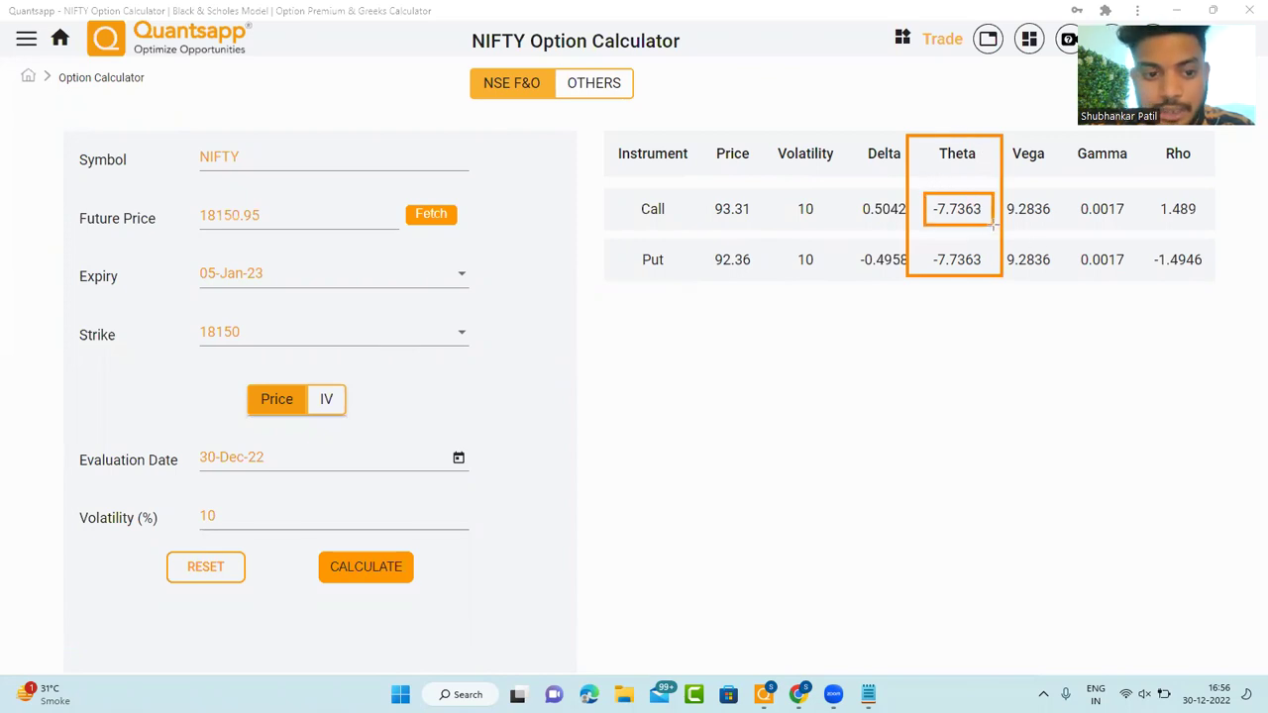
pyautogui.moveTo(181, 436); pyautogui.dragTo(500, 479)
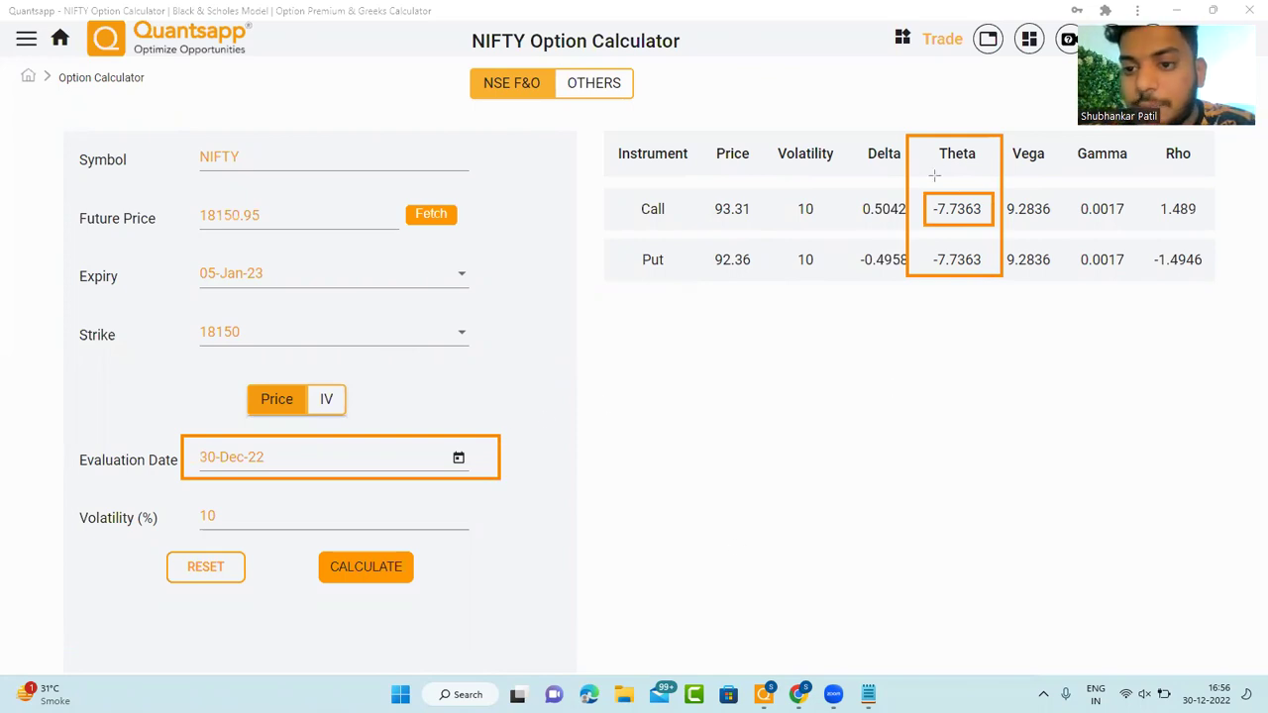
pyautogui.moveTo(923, 244); pyautogui.dragTo(993, 274)
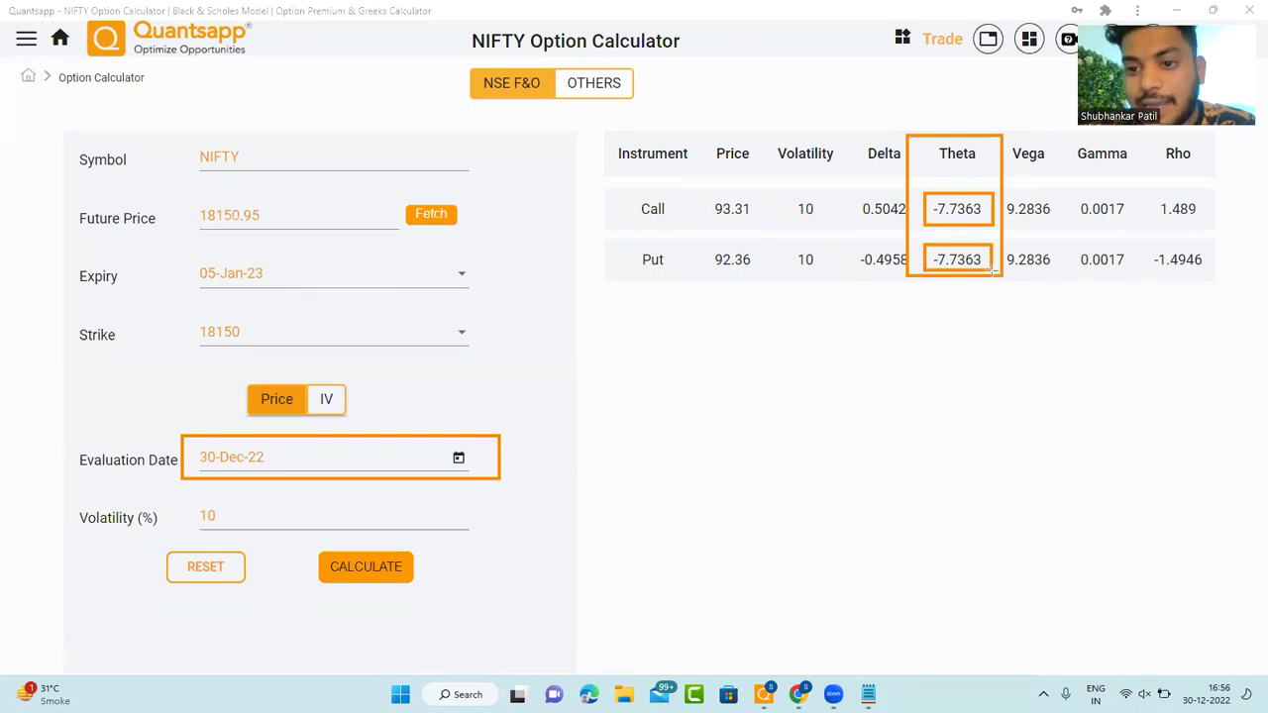
pyautogui.moveTo(693, 193); pyautogui.dragTo(779, 276)
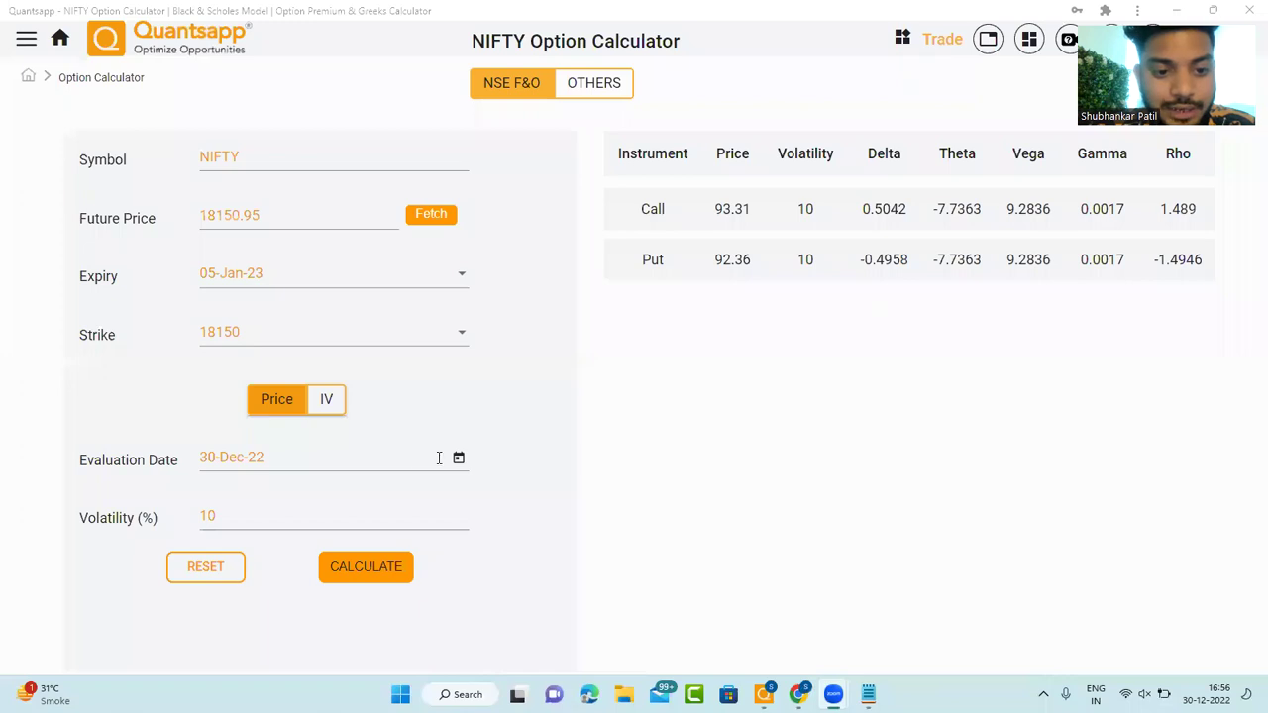
# Step: Recalculate the option values for evaluation date 31-Dec-22 and outline the resulting prices and theta values
pyautogui.click(458, 457)
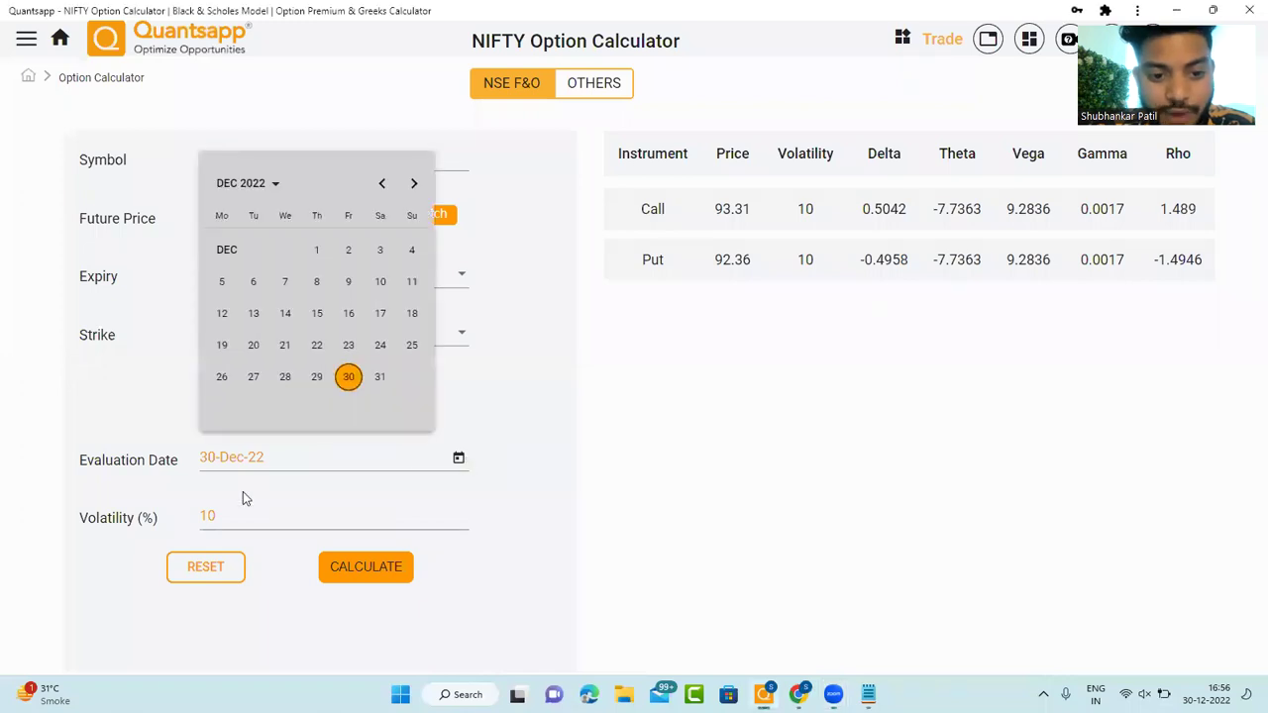
pyautogui.click(379, 377)
pyautogui.click(367, 583)
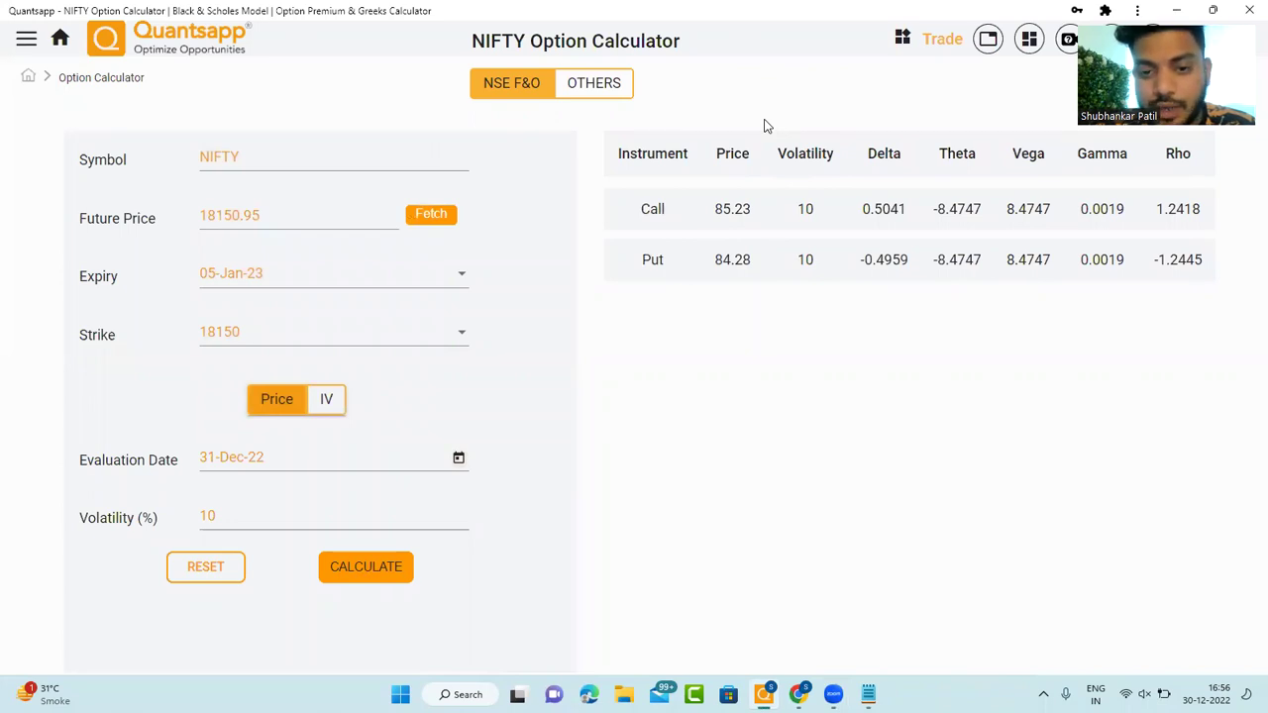
pyautogui.moveTo(702, 192)
pyautogui.mouseDown()
pyautogui.moveTo(765, 279)
pyautogui.moveTo(776, 243)
pyautogui.moveTo(766, 281)
pyautogui.mouseUp()
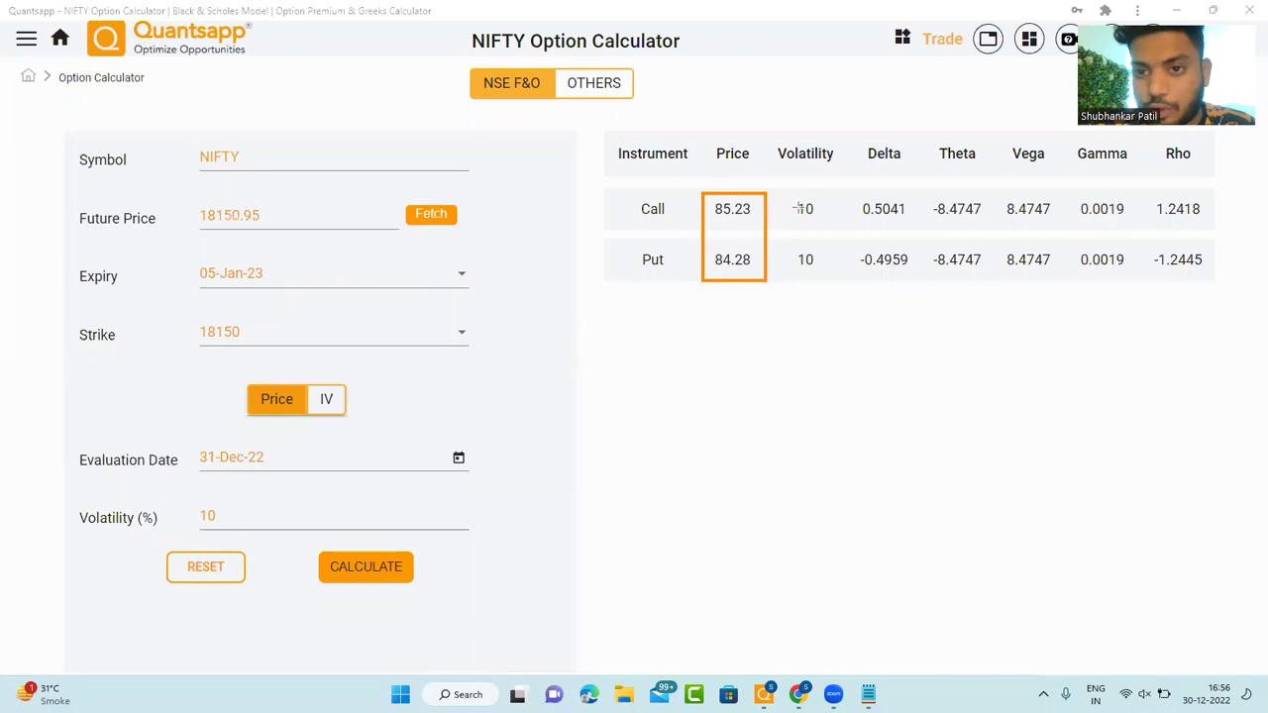
pyautogui.moveTo(920, 186)
pyautogui.mouseDown()
pyautogui.moveTo(996, 295)
pyautogui.moveTo(994, 284)
pyautogui.mouseUp()
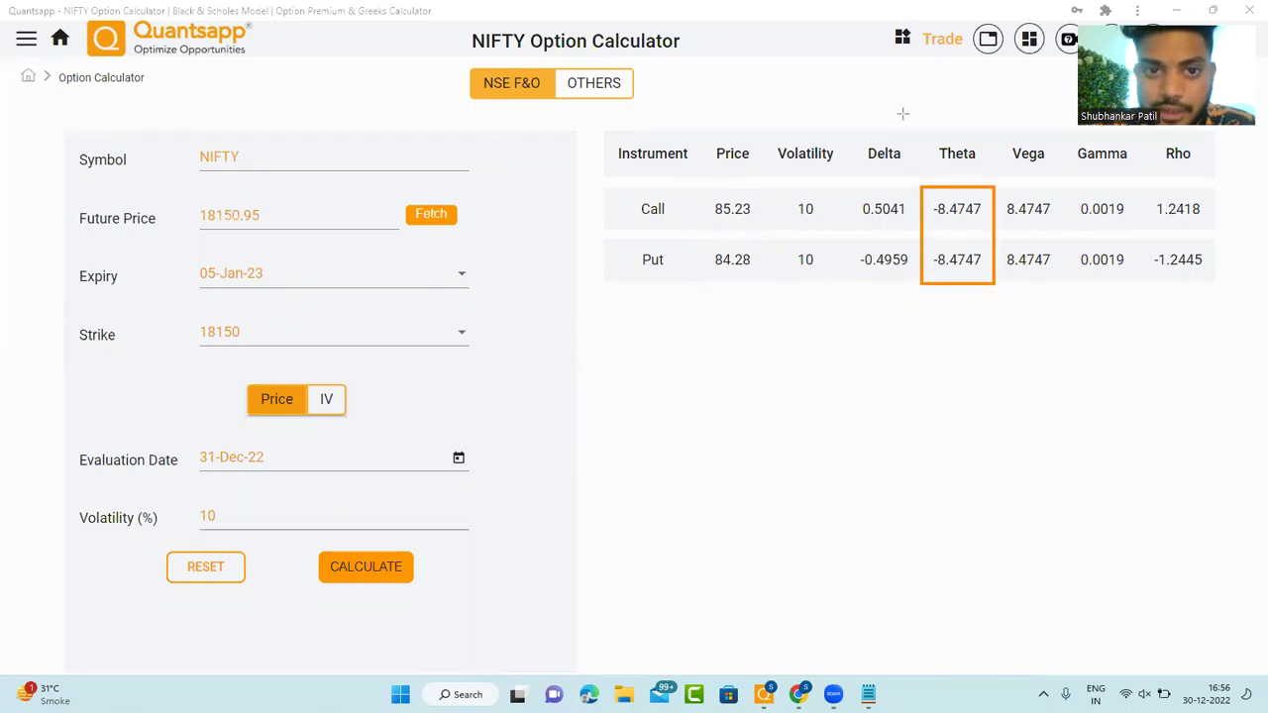
# Step: Open a new Notepad document and write "THETA- TIME DECAY IN OPTION PREMIUM IF HELD FOR 1 DAY"
pyautogui.click(458, 695)
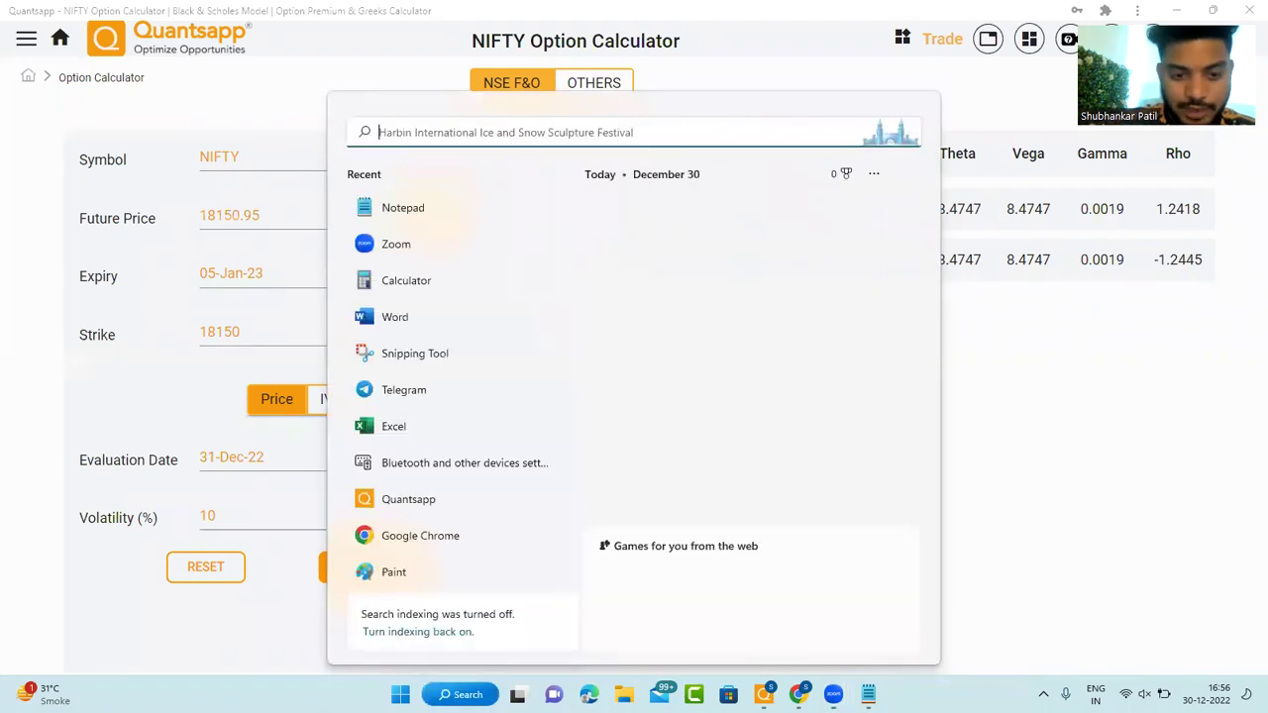
pyautogui.write('note')
pyautogui.press('Return')
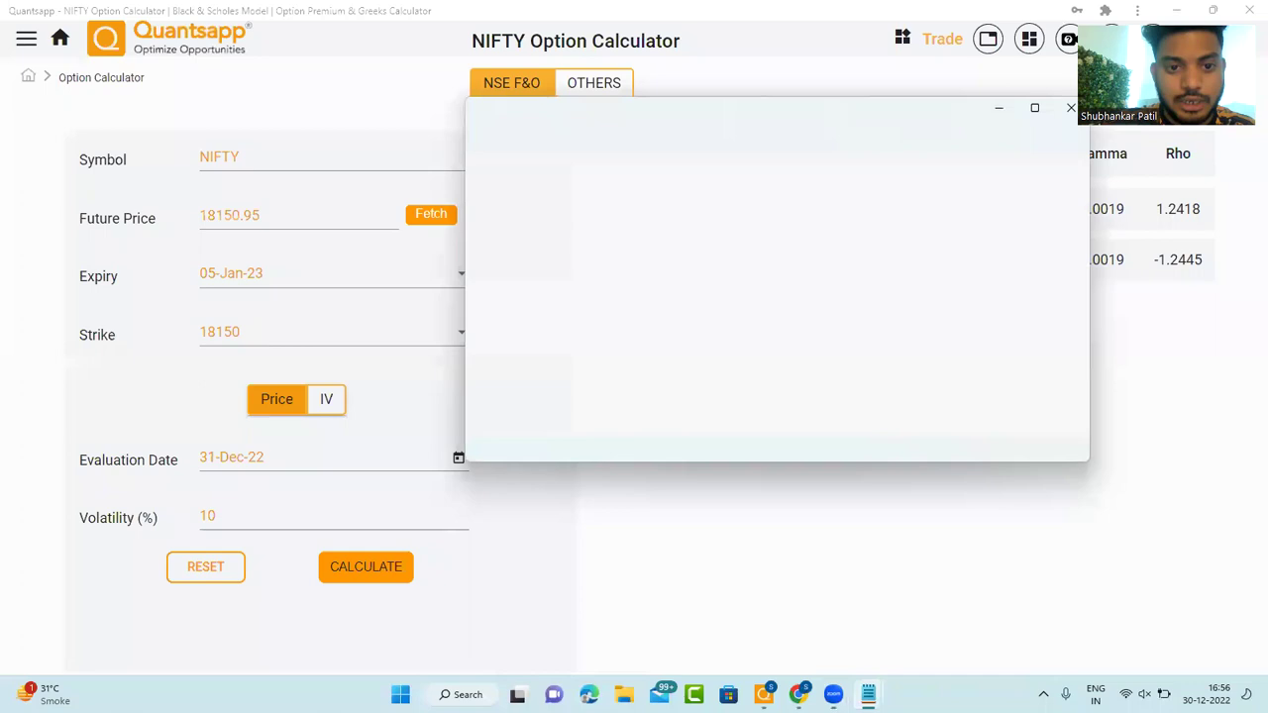
pyautogui.write('THETA')
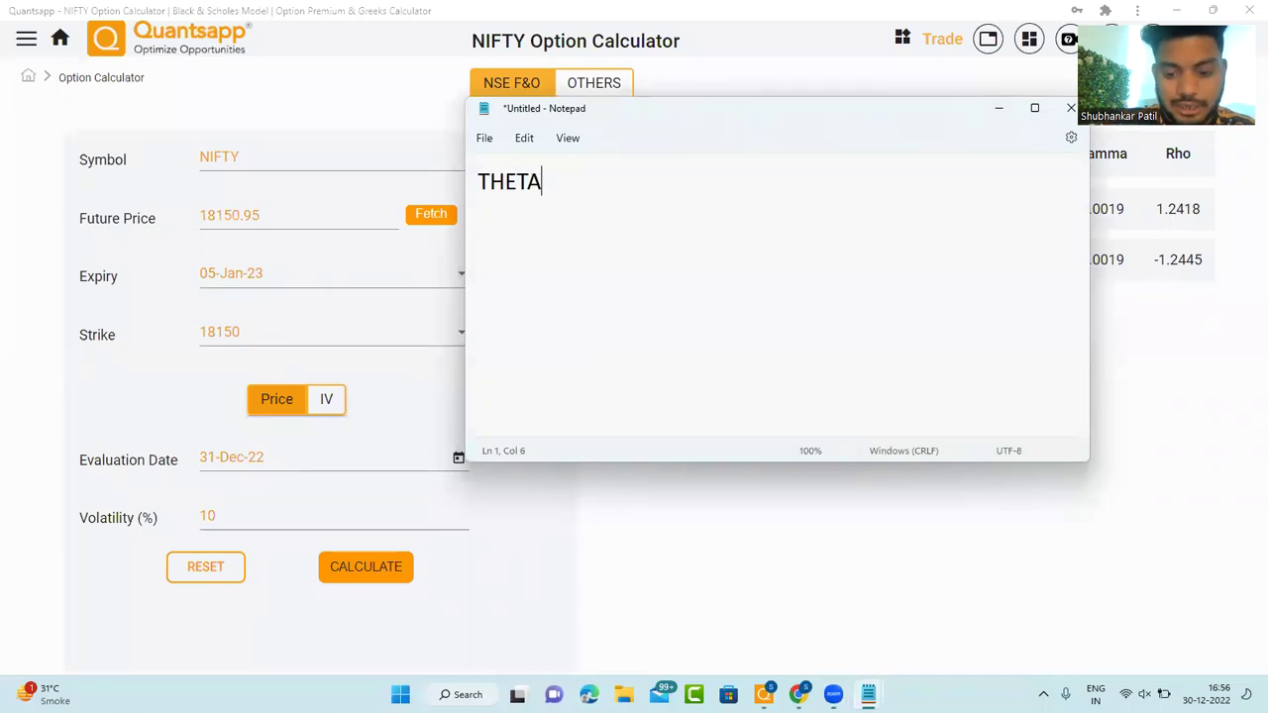
pyautogui.write('- TIME DECAY IN OPT')
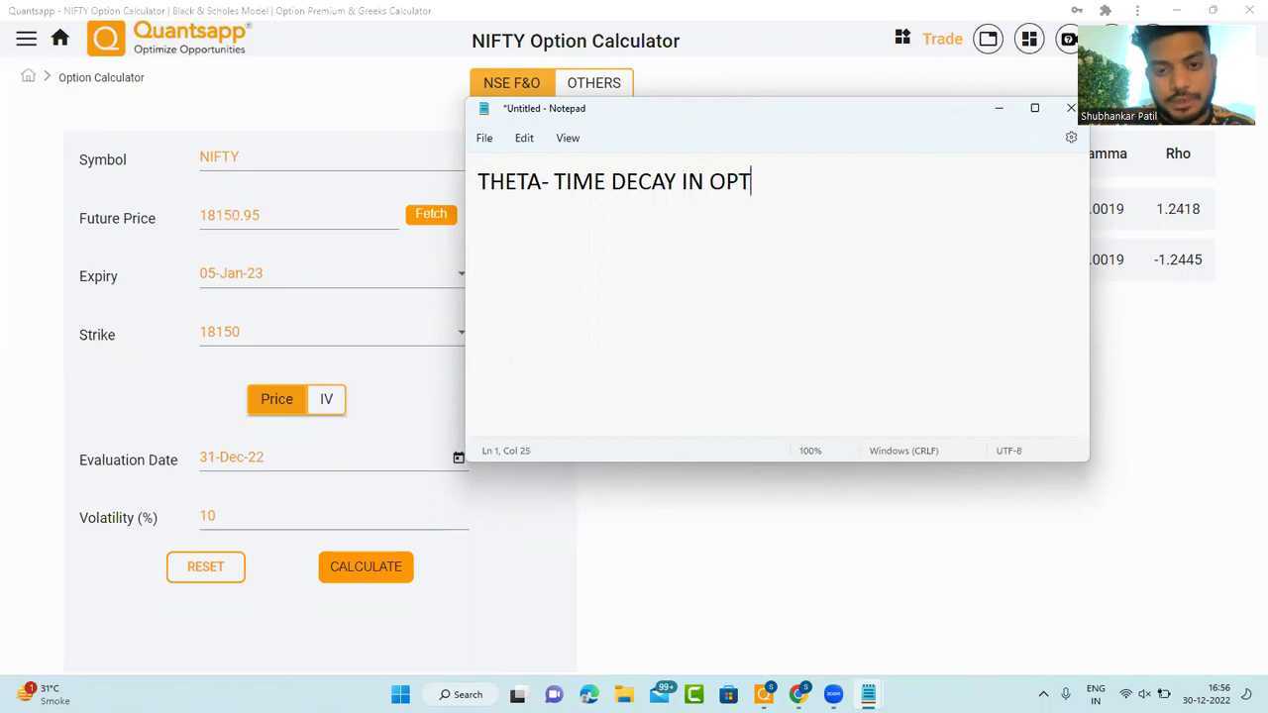
pyautogui.write('ION PREMIUM ')
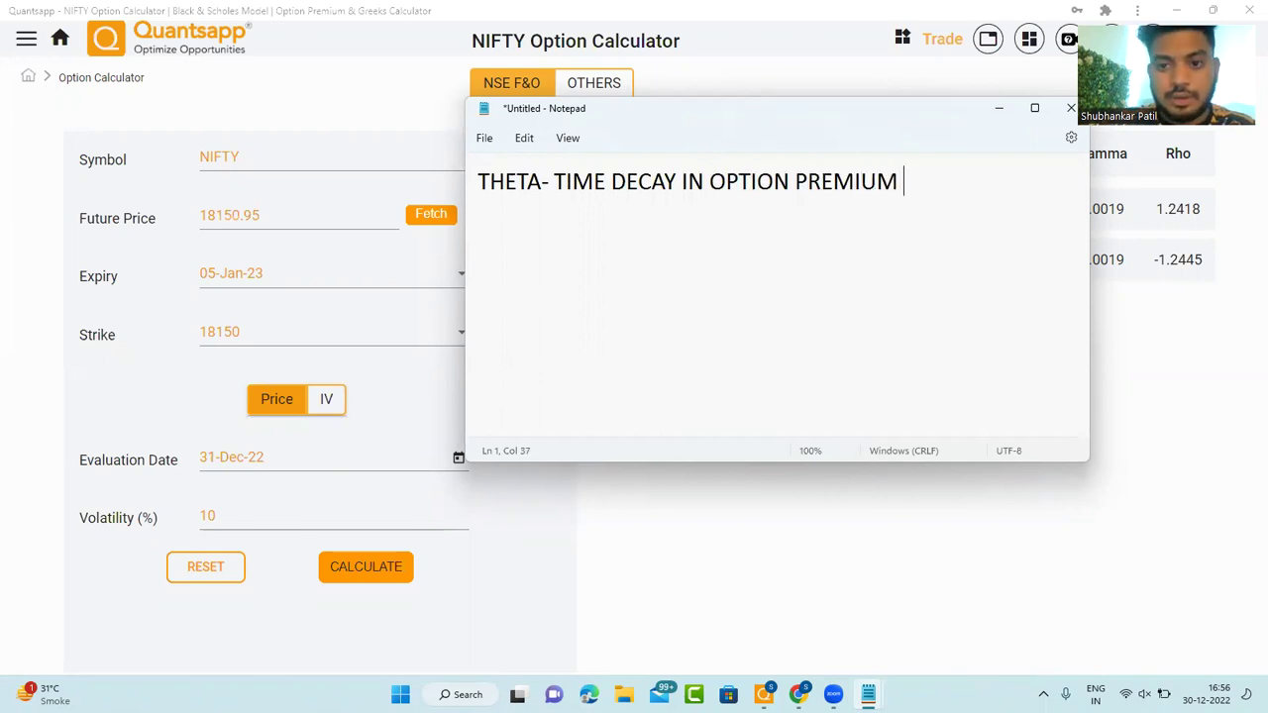
pyautogui.write('IF HELD FOR')
pyautogui.write('AY')
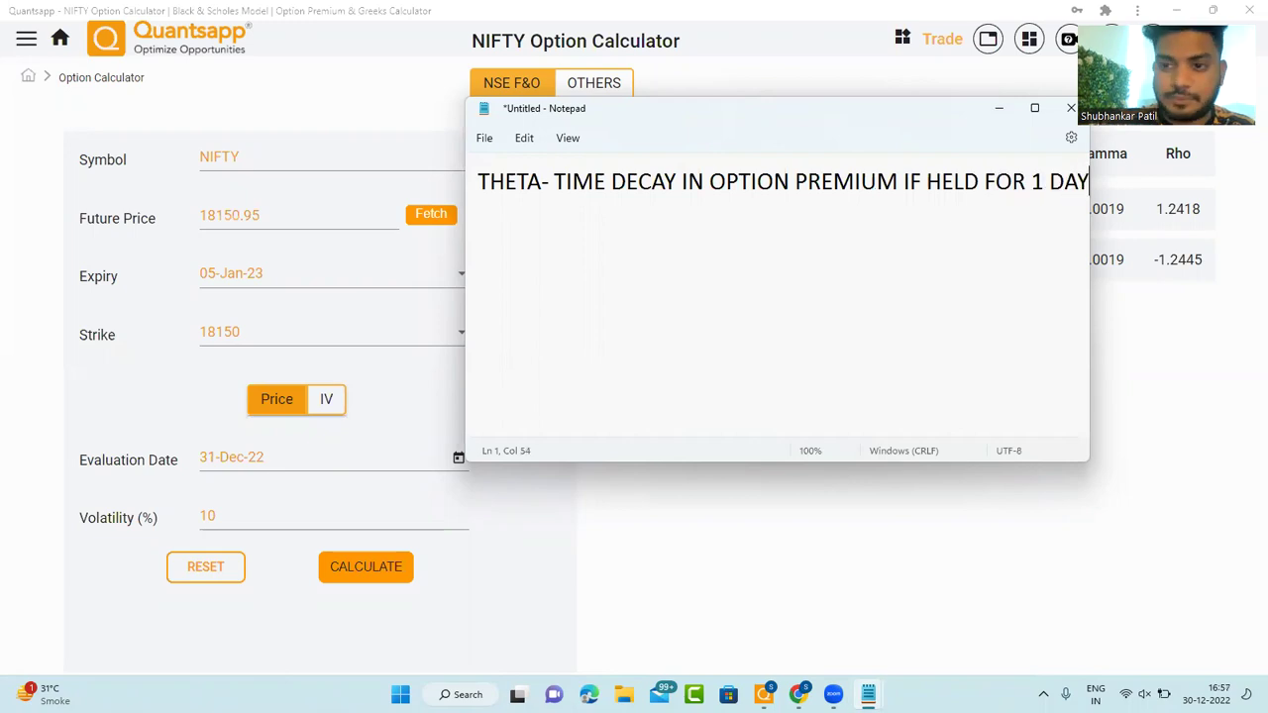
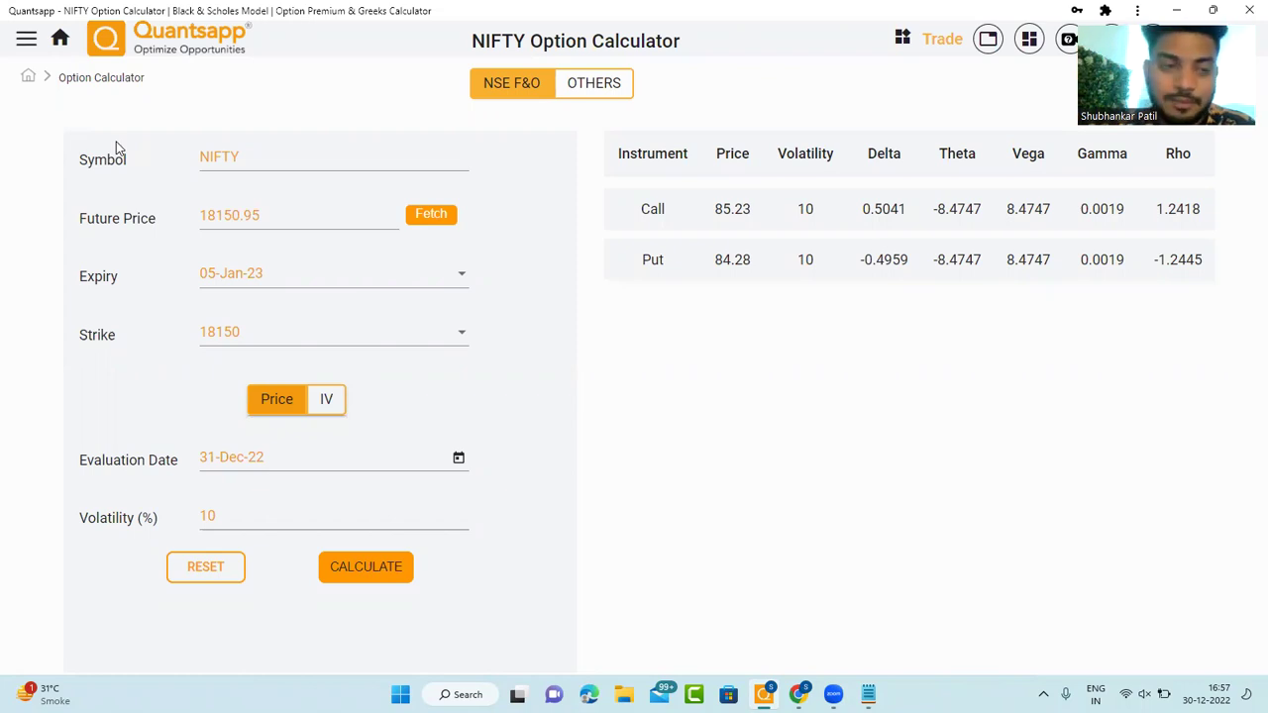
# Step: Return to the Quantsapp home page and add "1. FRIDAY IS YOUR ACTIONABLE DAY" below the theta definition in the Notepad note
pyautogui.click(56, 38)
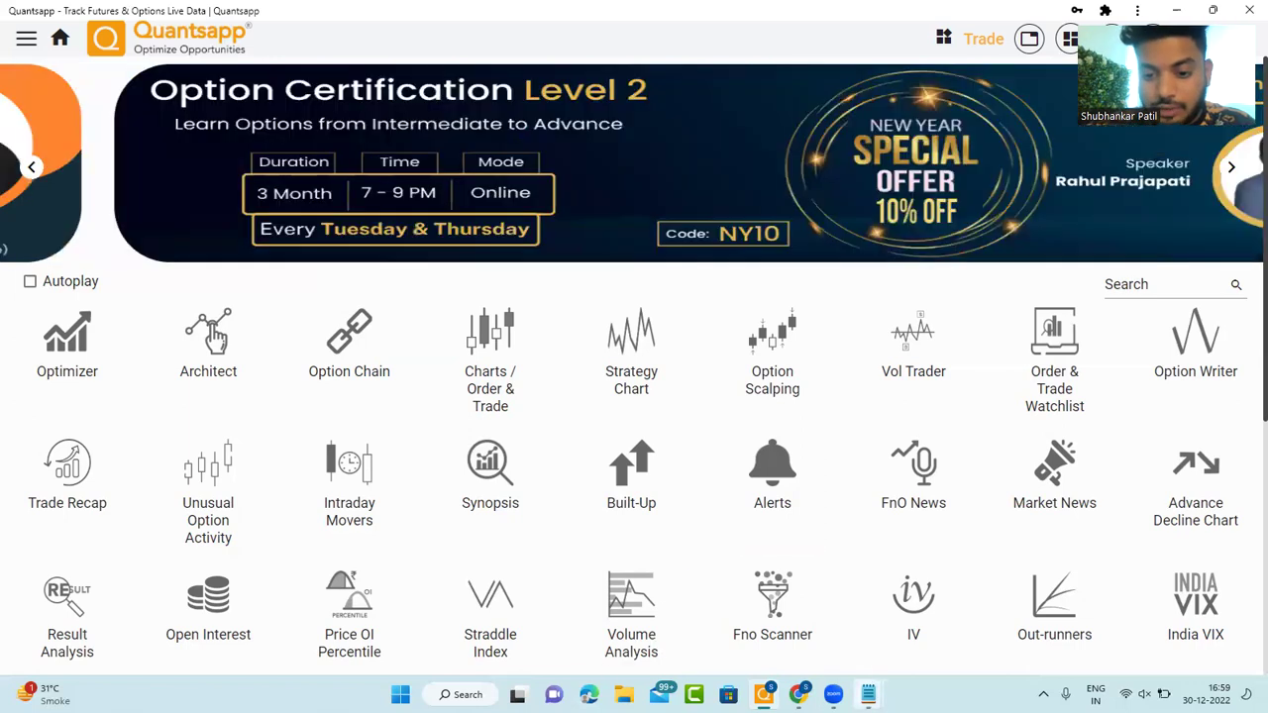
pyautogui.moveTo(868, 694)
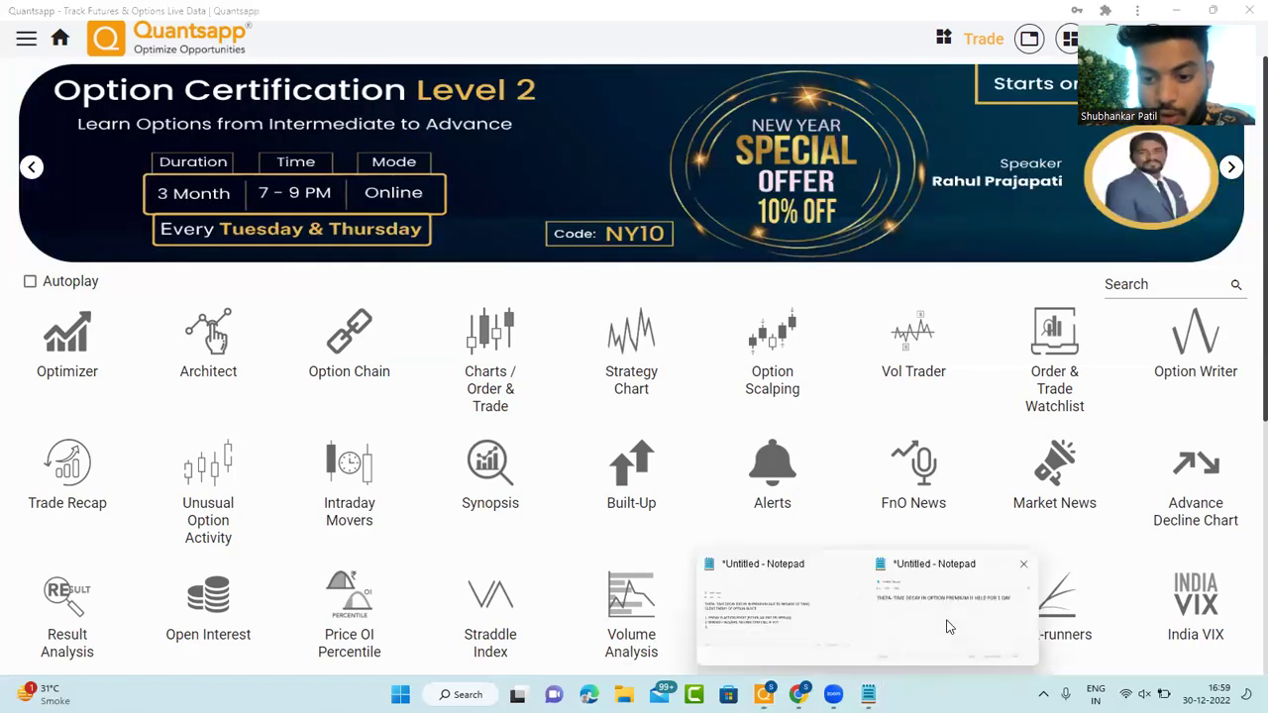
pyautogui.click(909, 657)
pyautogui.write('FR')
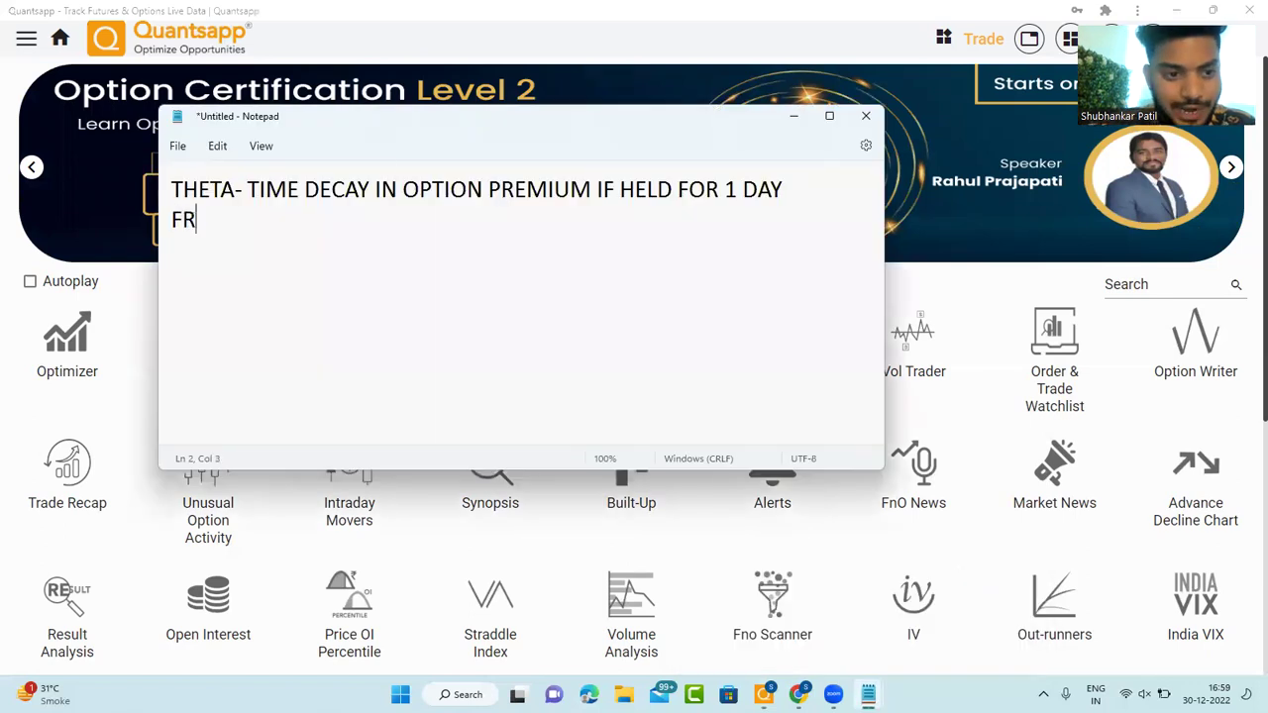
pyautogui.press('BackSpace')
pyautogui.press('BackSpace')
pyautogui.press('Return')
pyautogui.write('1. ')
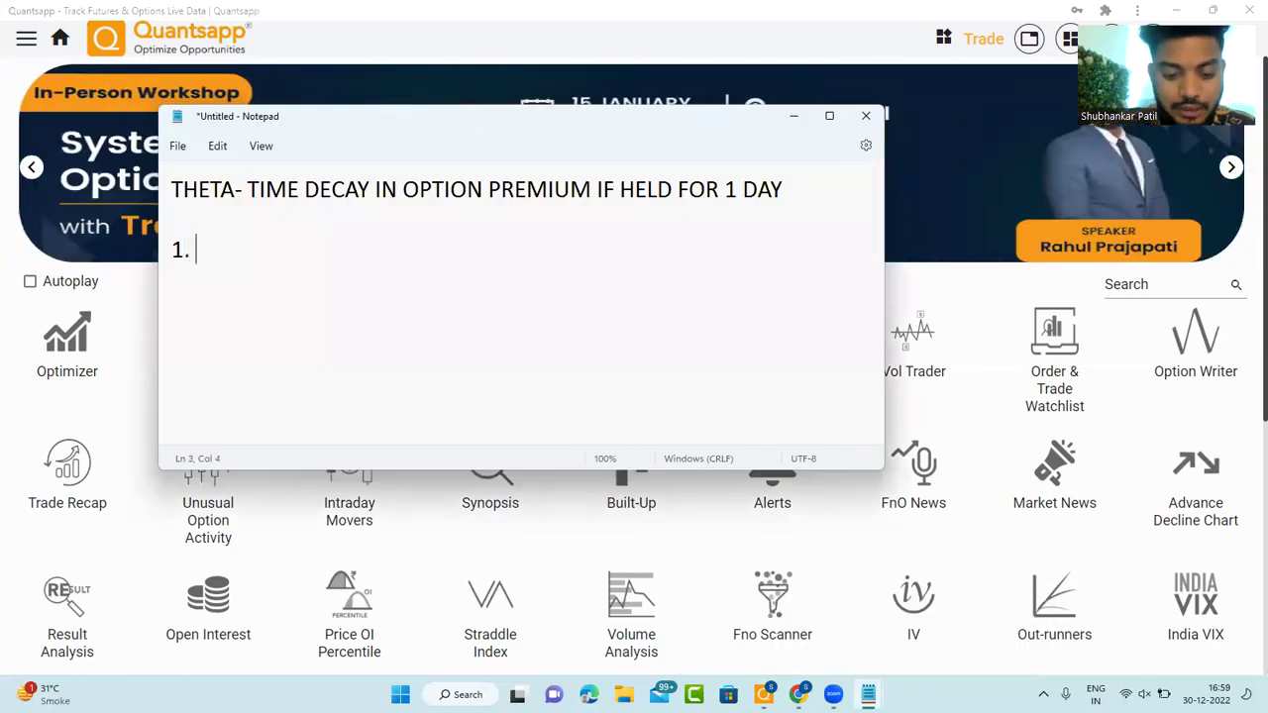
pyautogui.write('FRIDAY IS YOU')
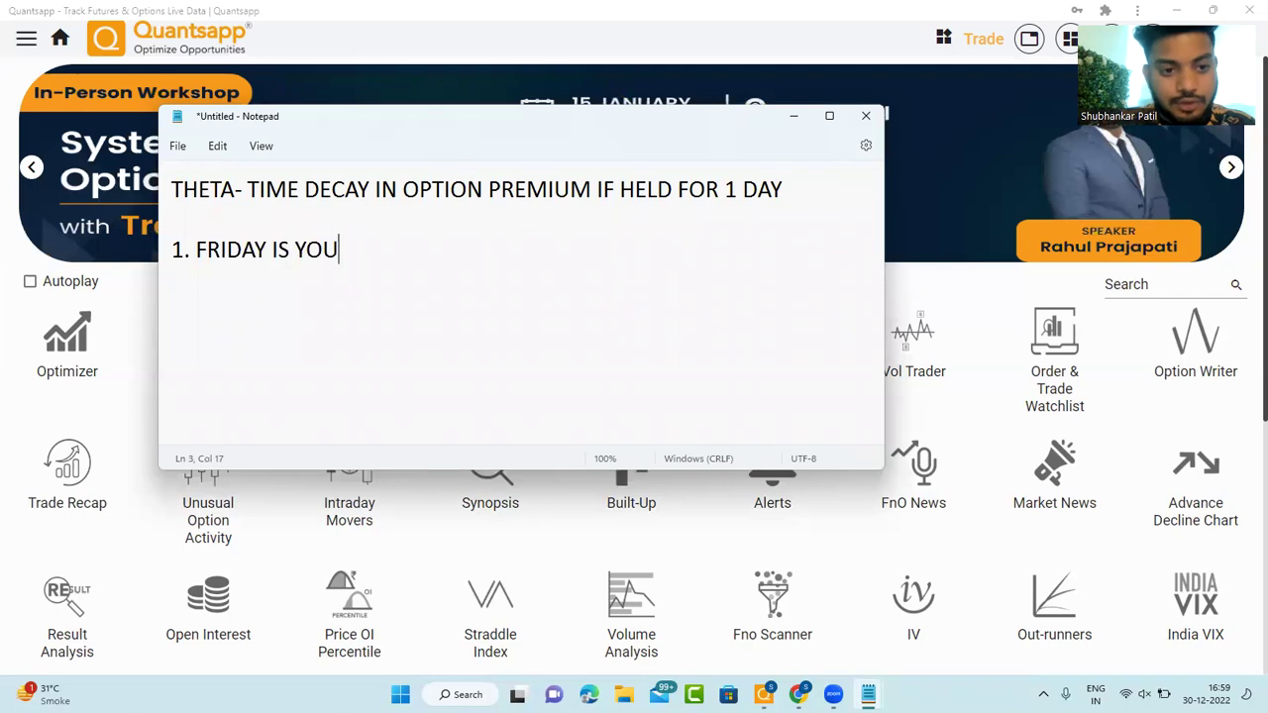
pyautogui.write('R ACTIONABLE DAY')
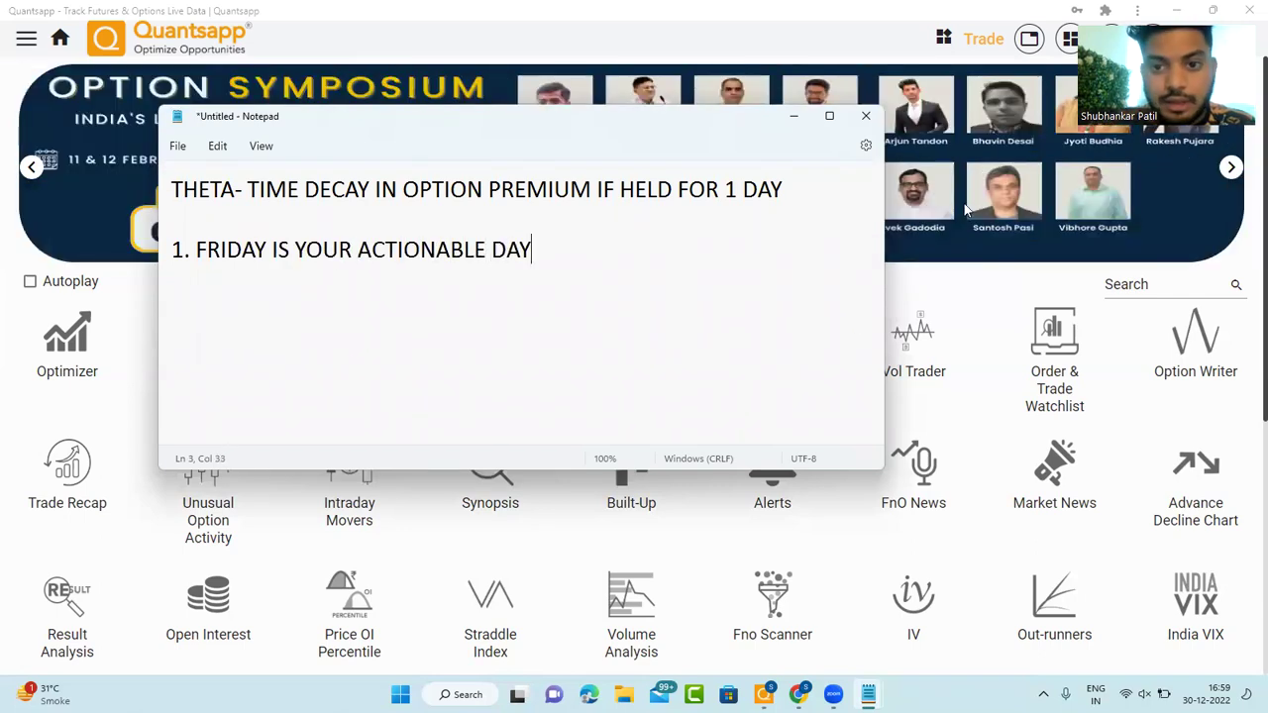
# Step: Create a custom Architect strategy buying 50 NIFTY 05-Jan-23 18150 CE at 103, and set the payoff chart's day to 3
pyautogui.click(796, 119)
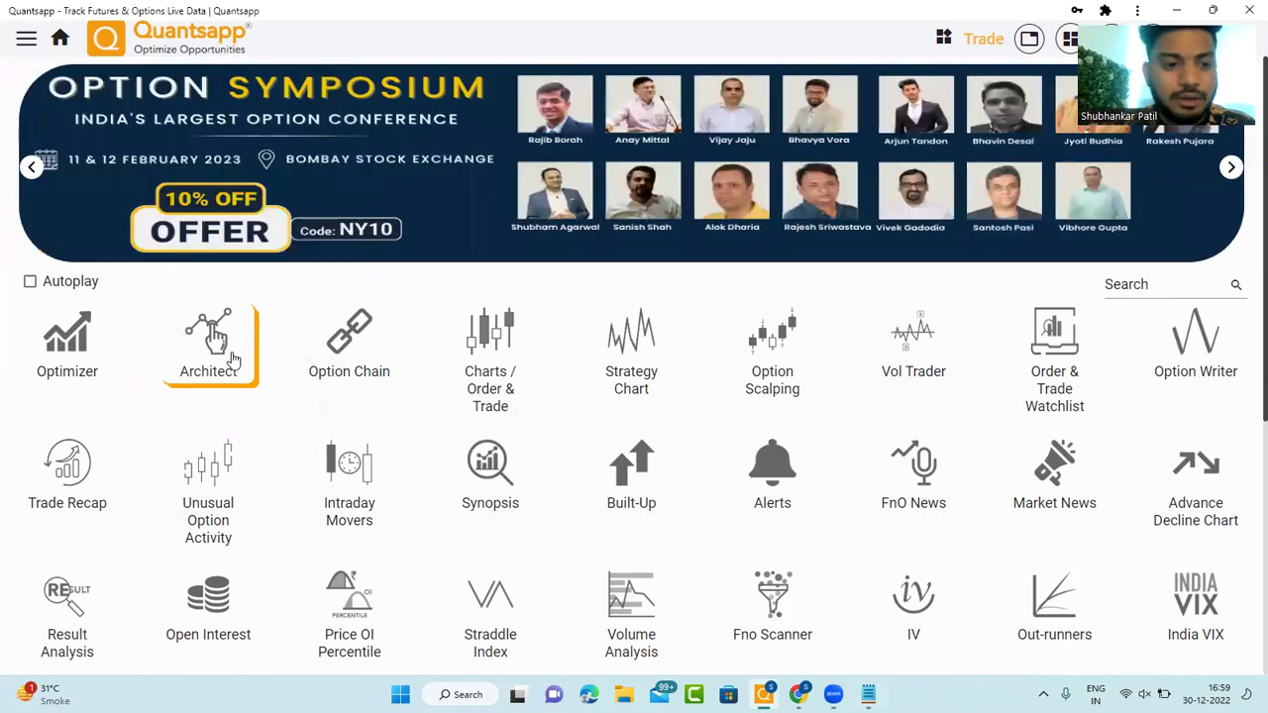
pyautogui.click(230, 359)
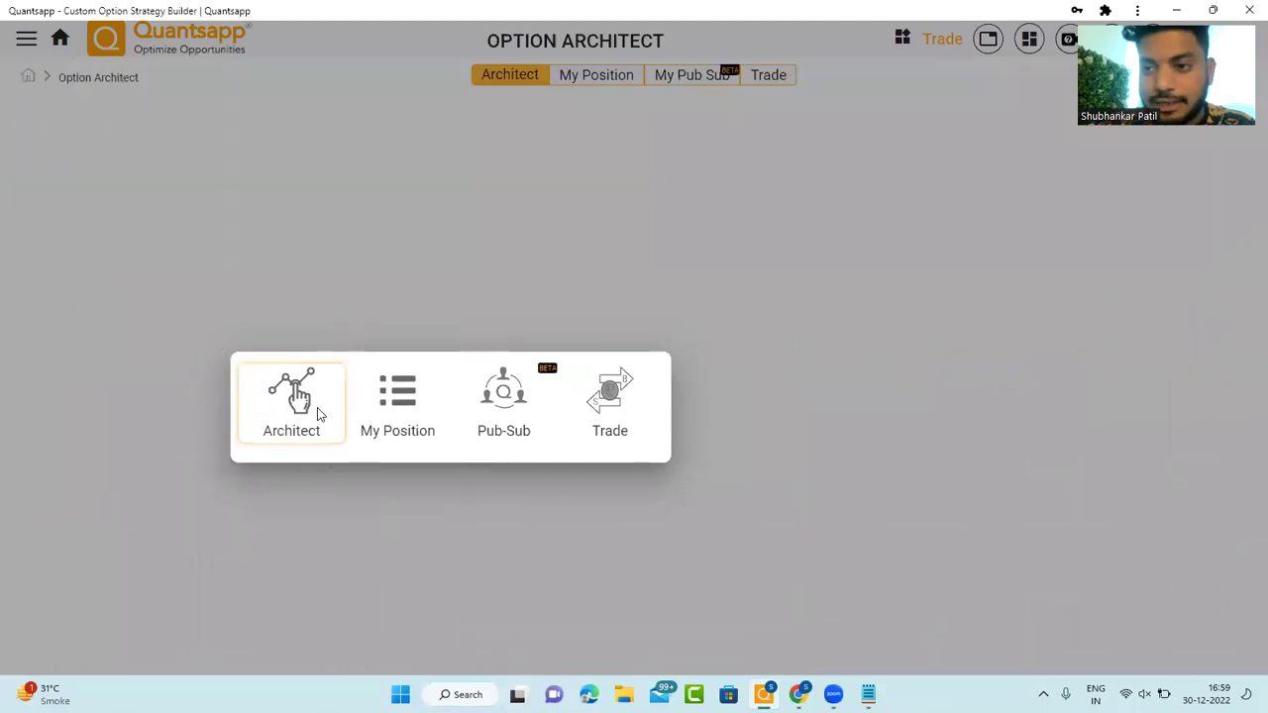
pyautogui.click(319, 414)
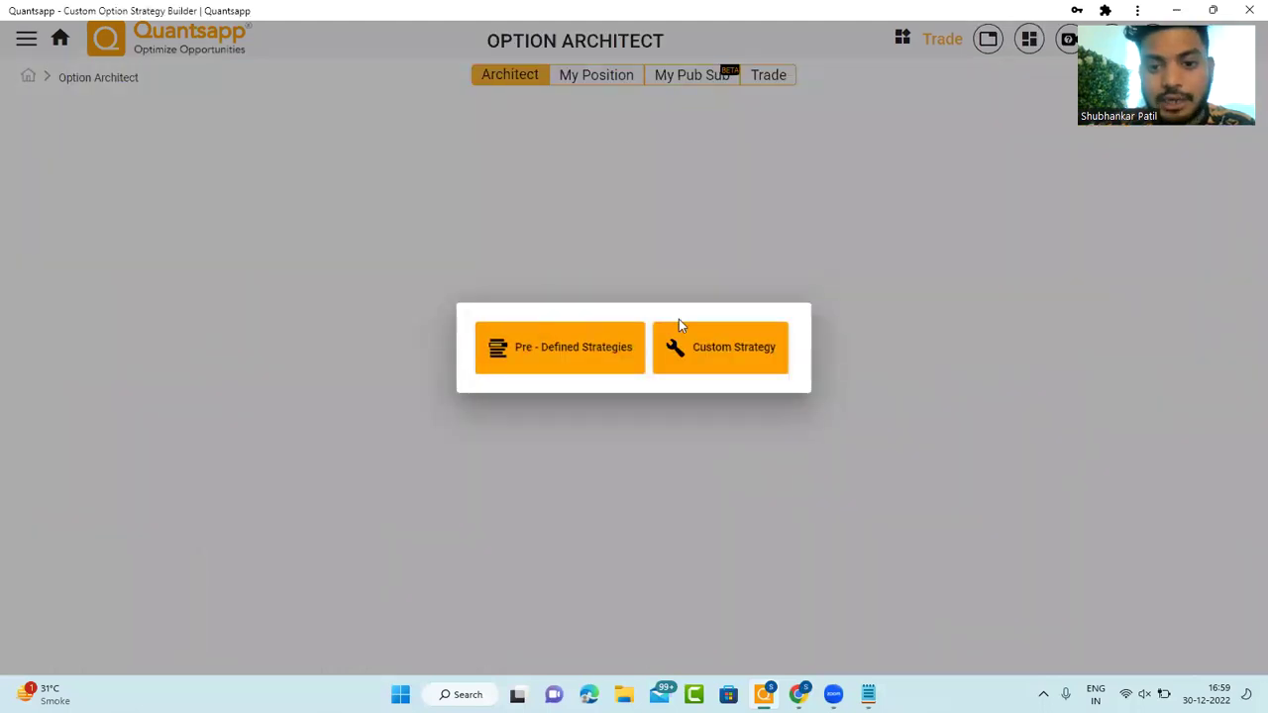
pyautogui.click(694, 363)
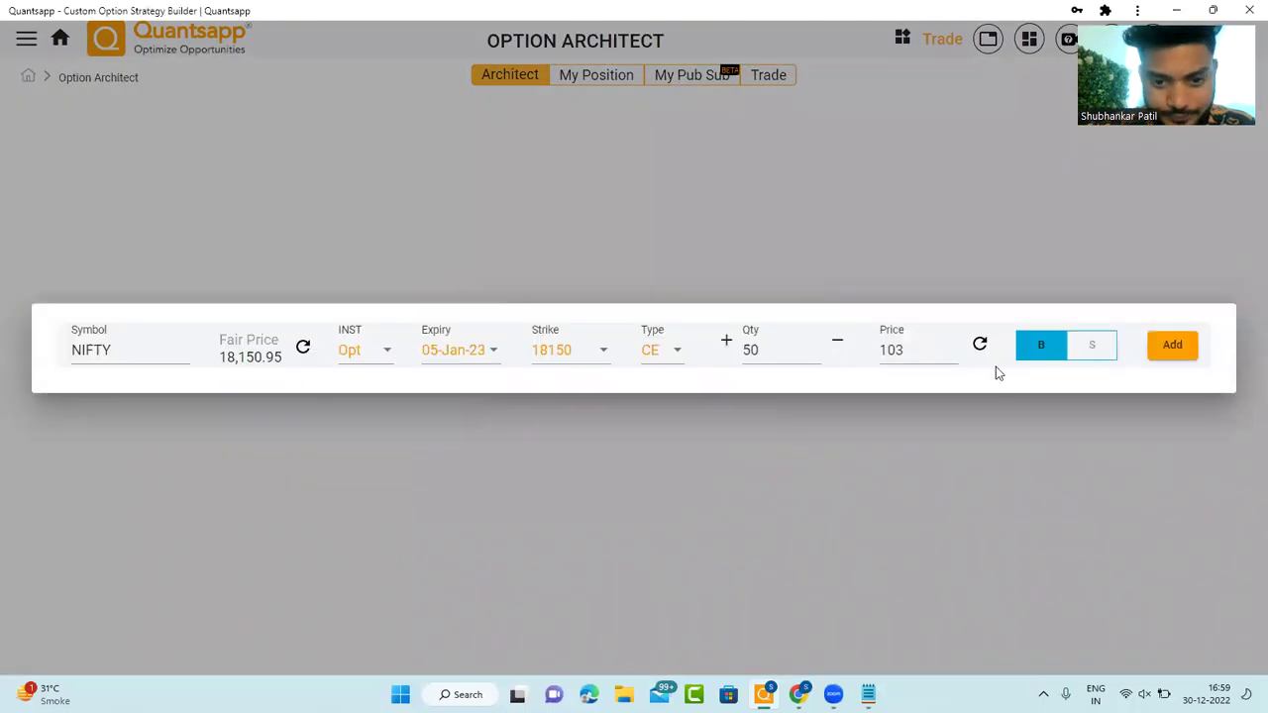
pyautogui.click(1170, 346)
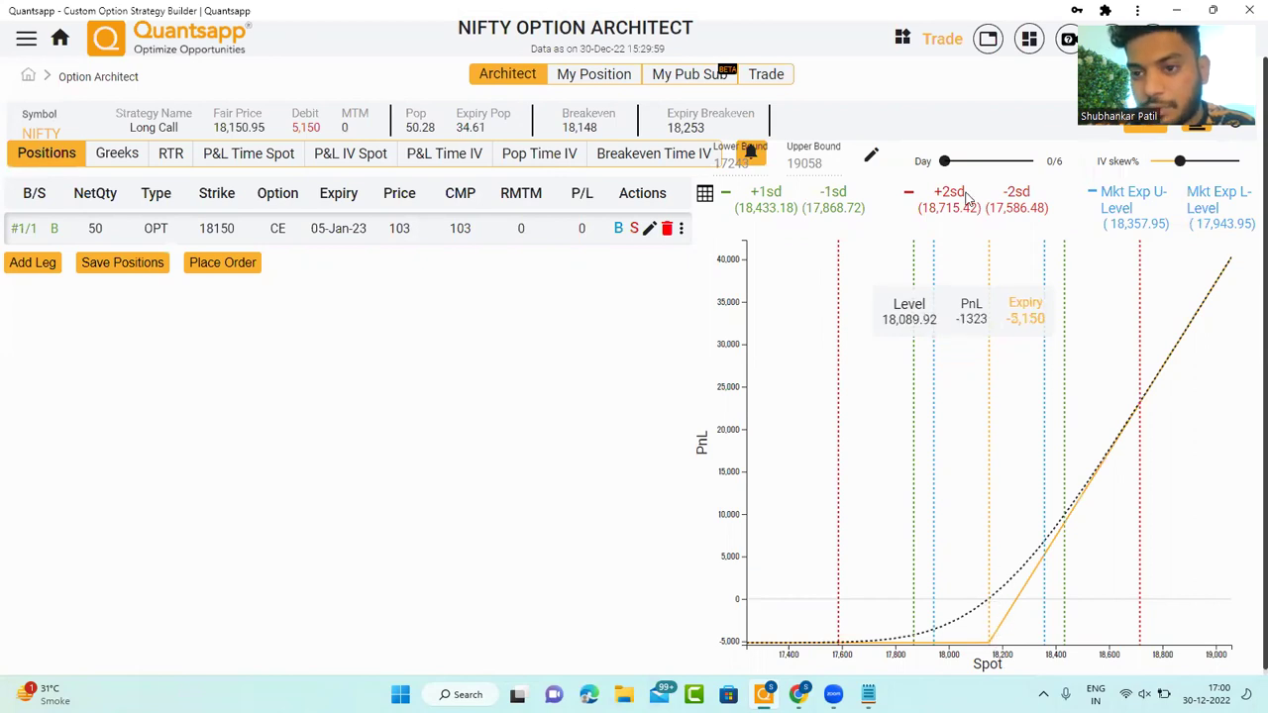
pyautogui.moveTo(946, 161); pyautogui.dragTo(989, 162)
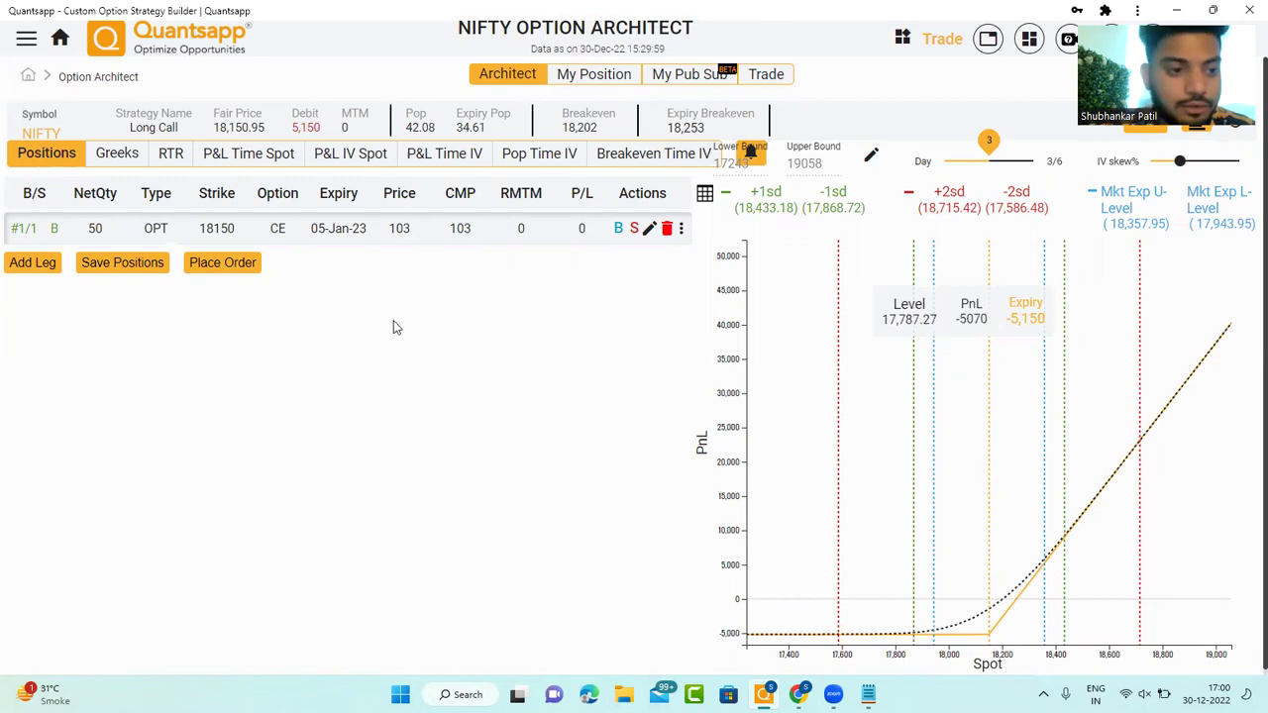
# Step: Add "2. CONVERT THE STRATEGY IN TO A SPREAD (BCS, BPS)" to the Notepad theta note and return to Option Architect
pyautogui.hotkey('alt', 'Tab')
pyautogui.hotkey('alt', 'Tab')
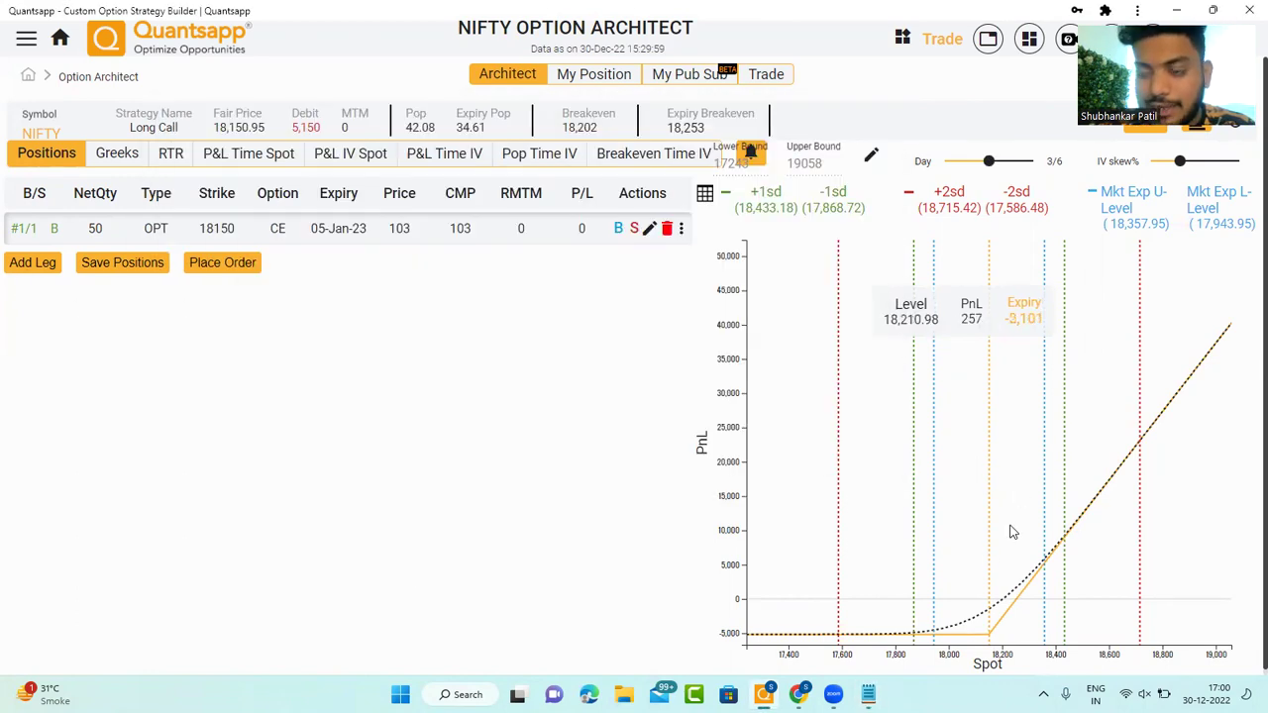
pyautogui.hotkey('alt', 'Tab')
pyautogui.press('Return')
pyautogui.write('2. coN')
pyautogui.press('BackSpace')
pyautogui.write('CONVERST')
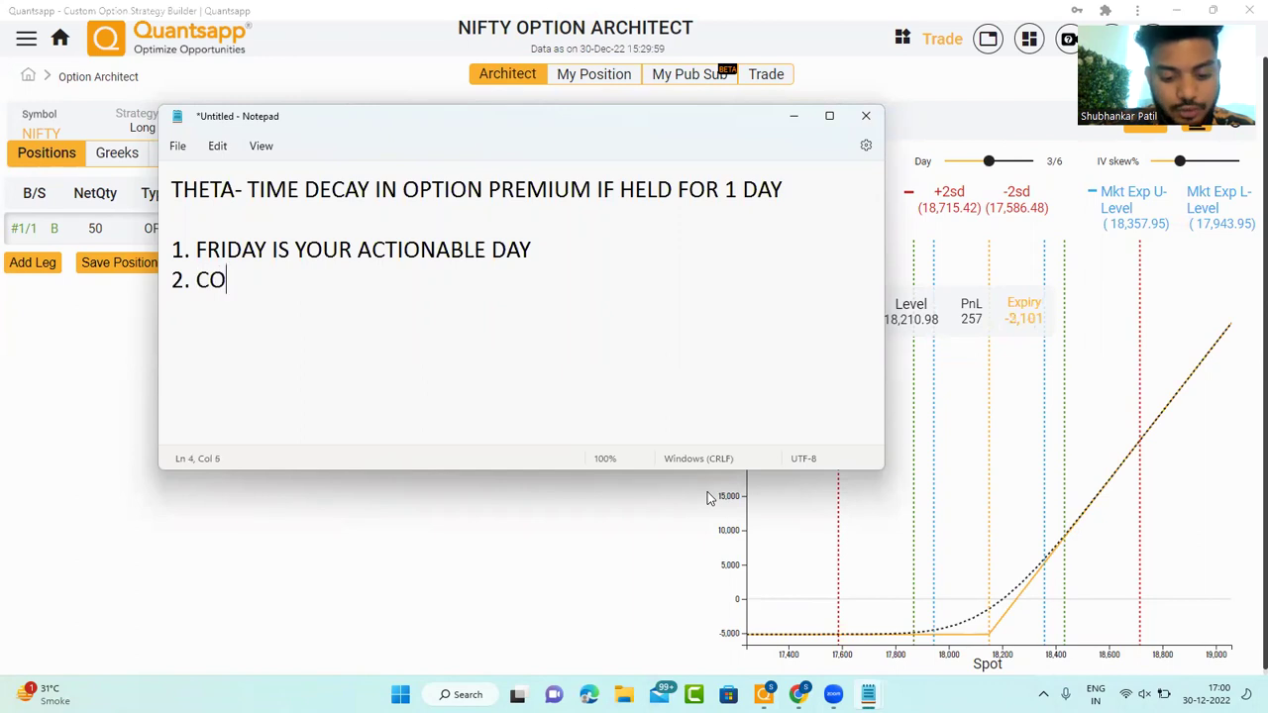
pyautogui.press('BackSpace')
pyautogui.press('BackSpace')
pyautogui.write('T')
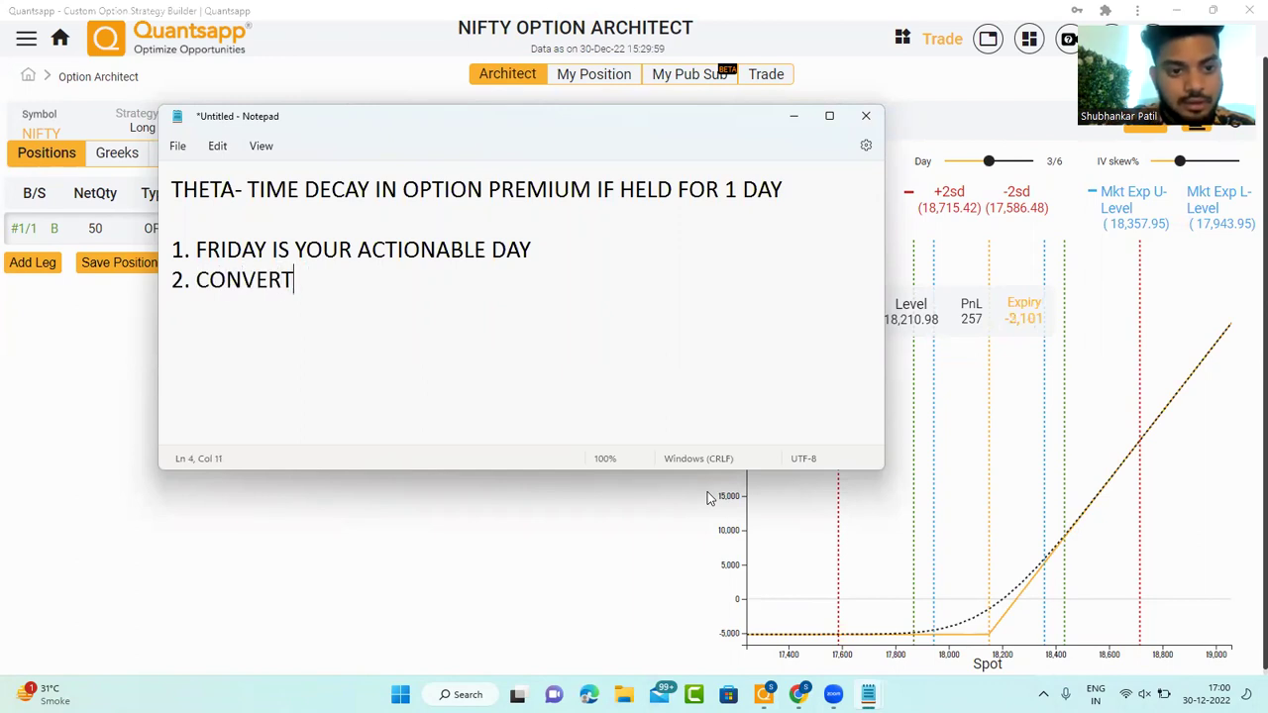
pyautogui.write(' THE STRAT')
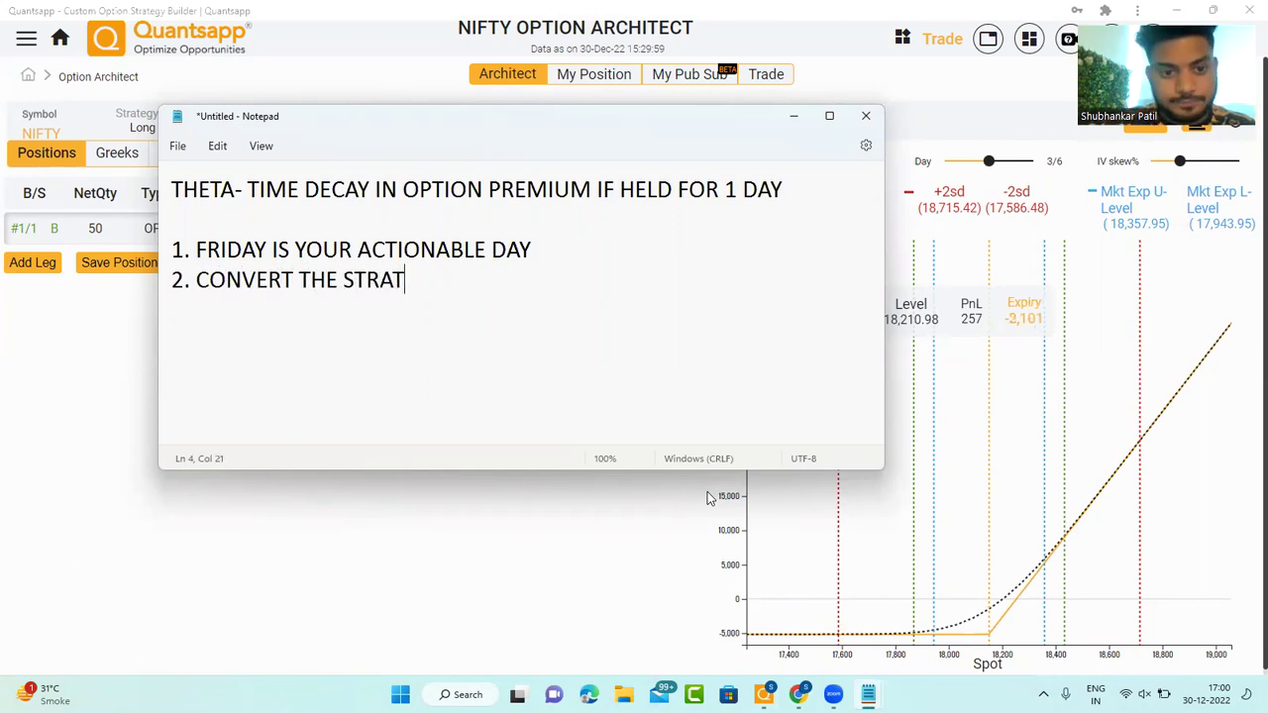
pyautogui.write('EGY IN TO ')
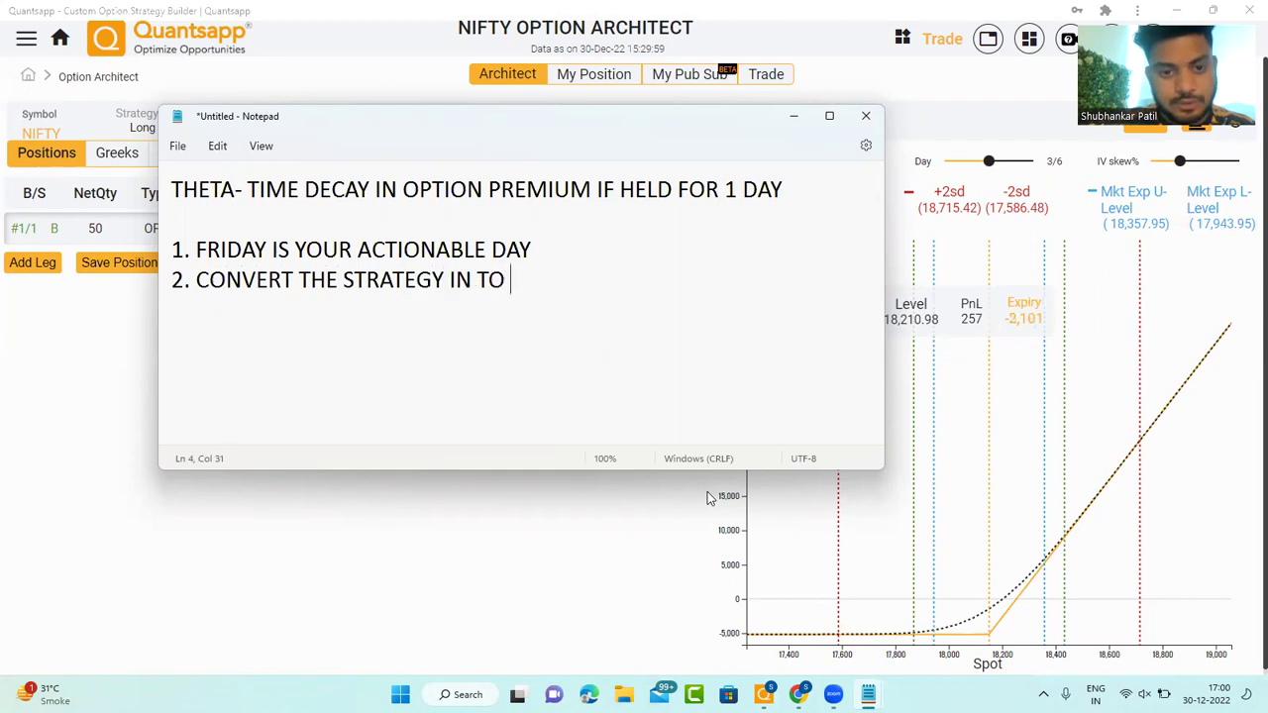
pyautogui.write('A SPREAD (BC')
pyautogui.write('S')
pyautogui.press('BackSpace')
pyautogui.write('CS, ')
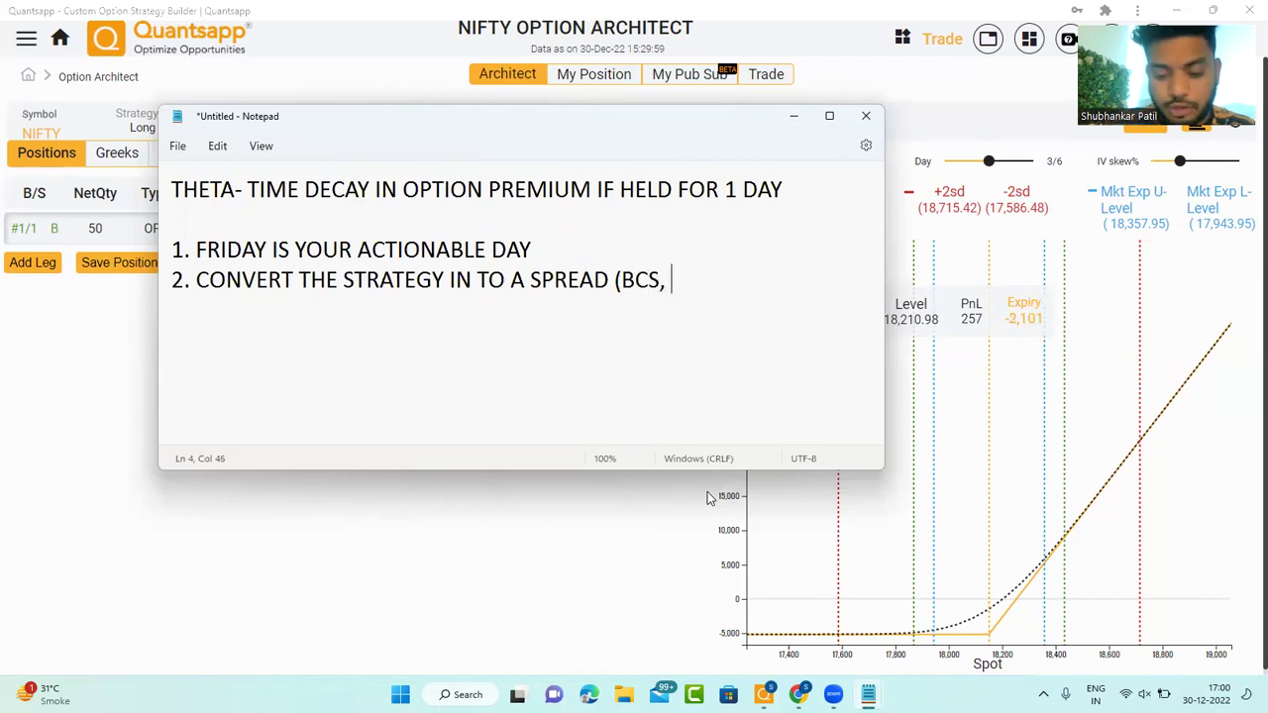
pyautogui.write(' P')
pyautogui.press('BackSpace')
pyautogui.write('BPS)')
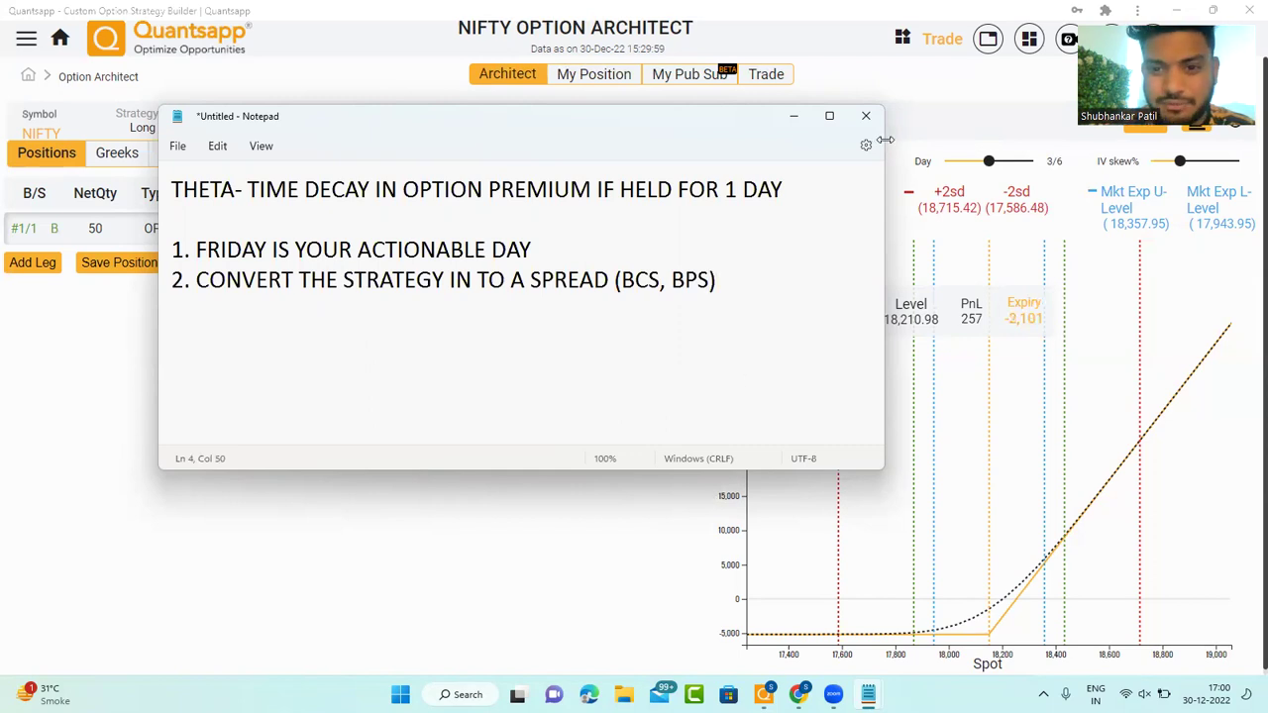
pyautogui.click(794, 116)
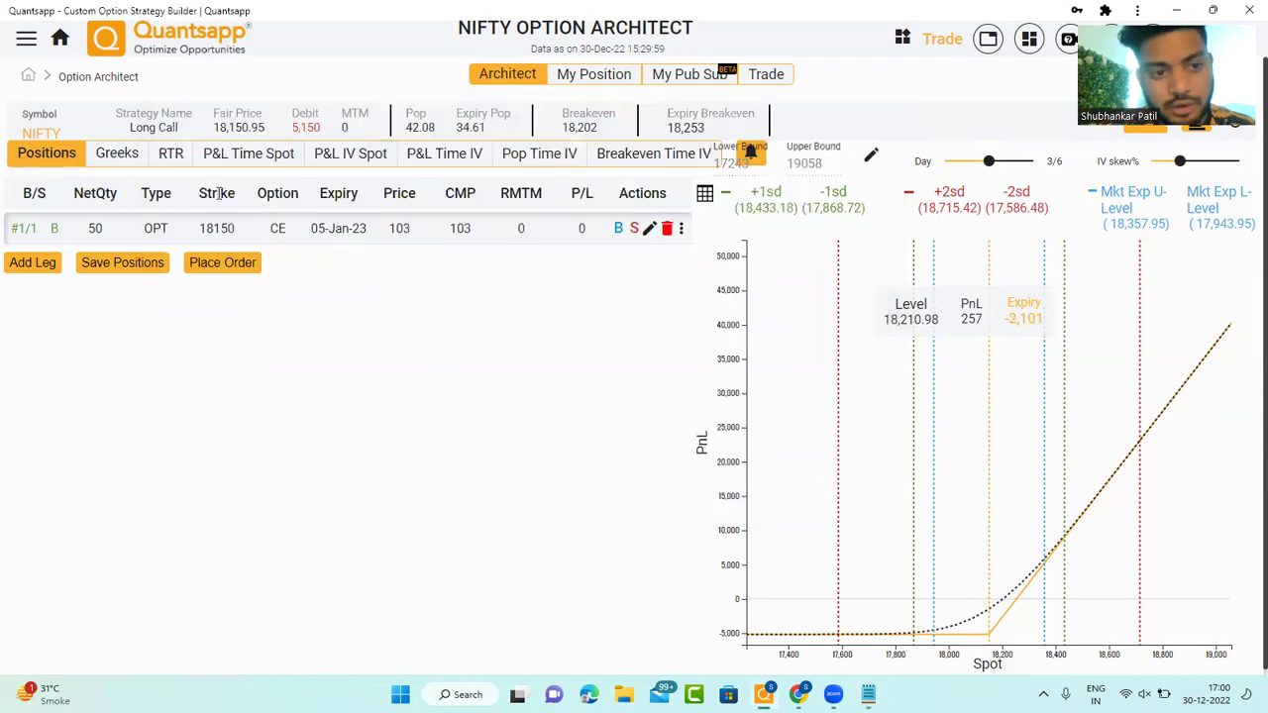
pyautogui.click(48, 266)
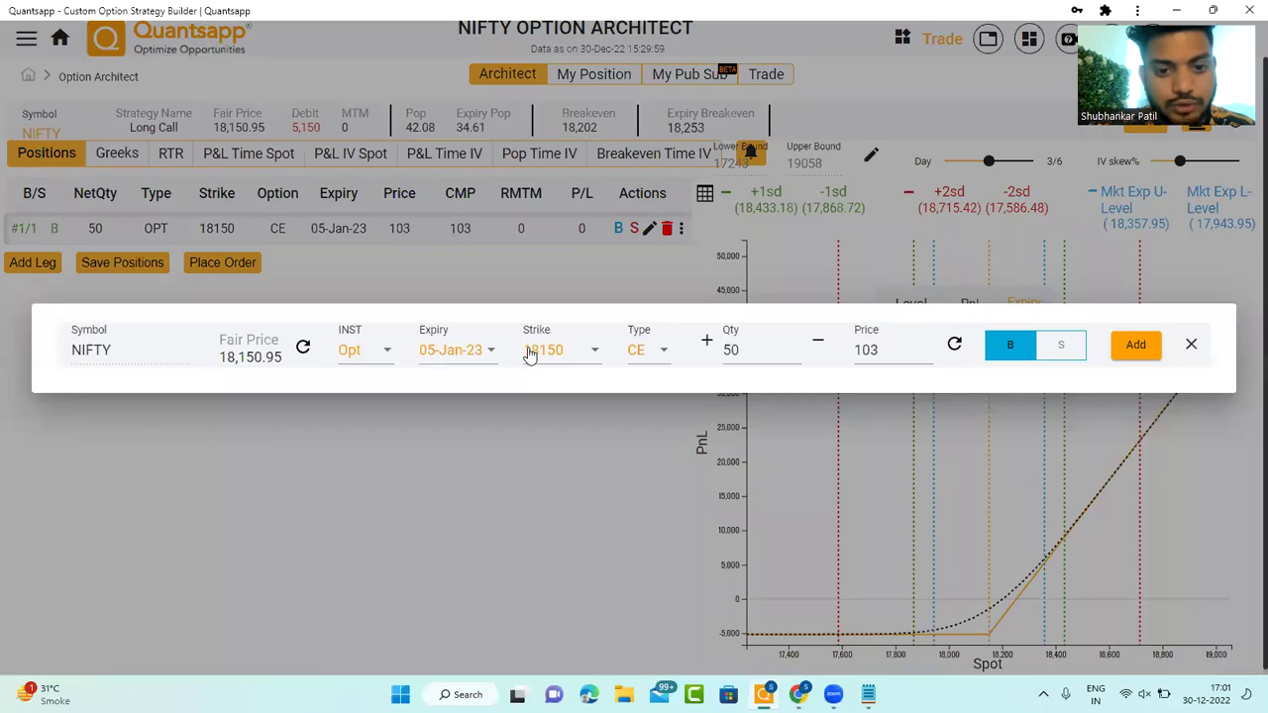
pyautogui.click(535, 352)
pyautogui.scroll(-3, 552, 414)
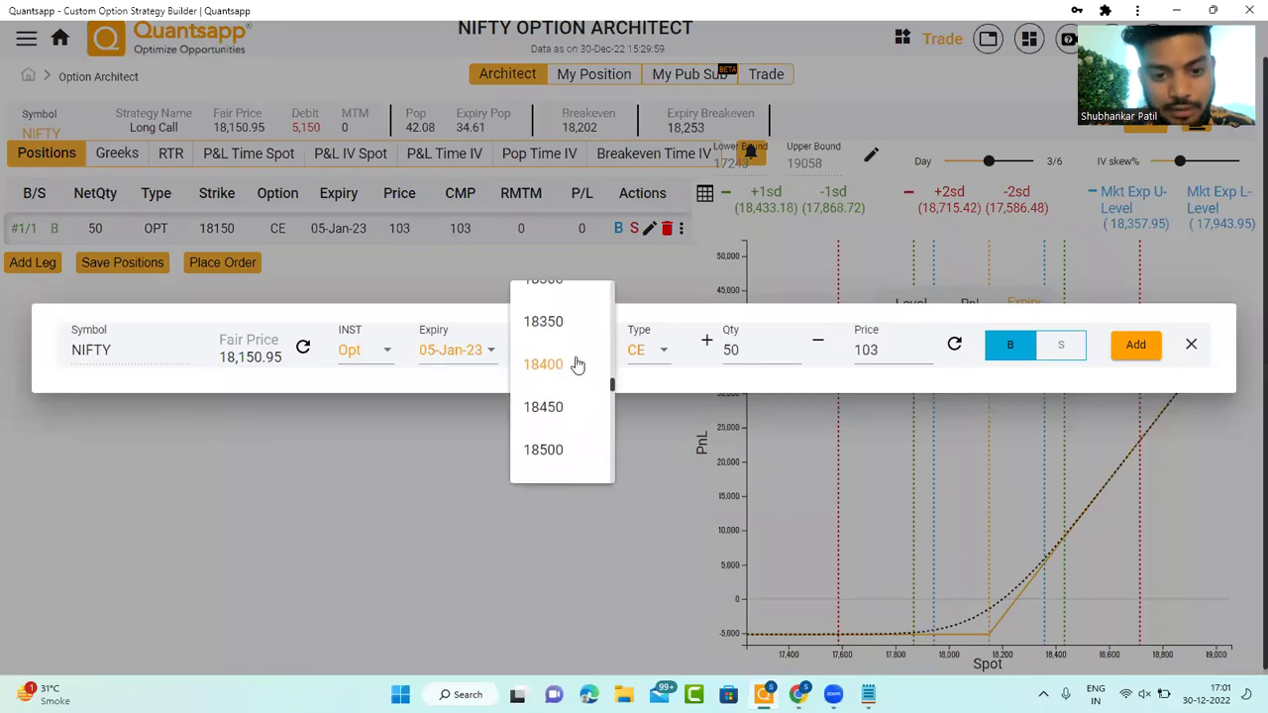
pyautogui.click(644, 260)
pyautogui.click(415, 267)
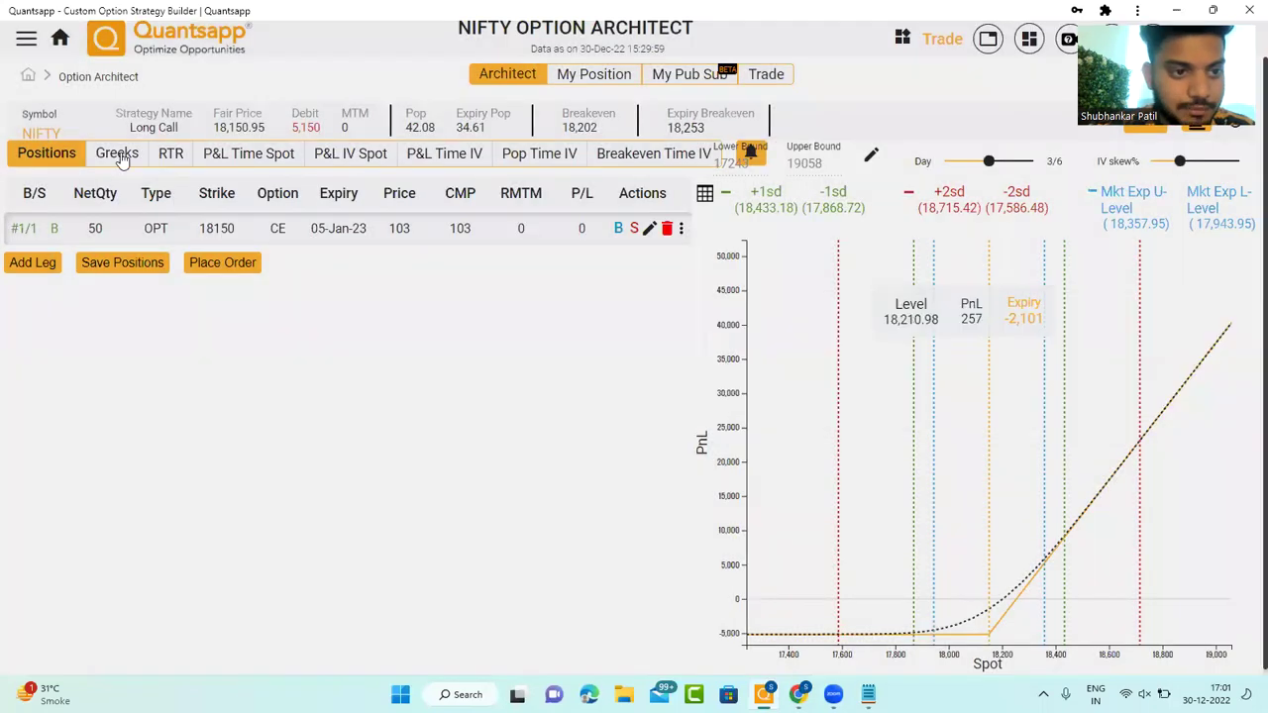
# Step: Examine the long call's total theta in the Greeks view and return to the positions list
pyautogui.click(119, 159)
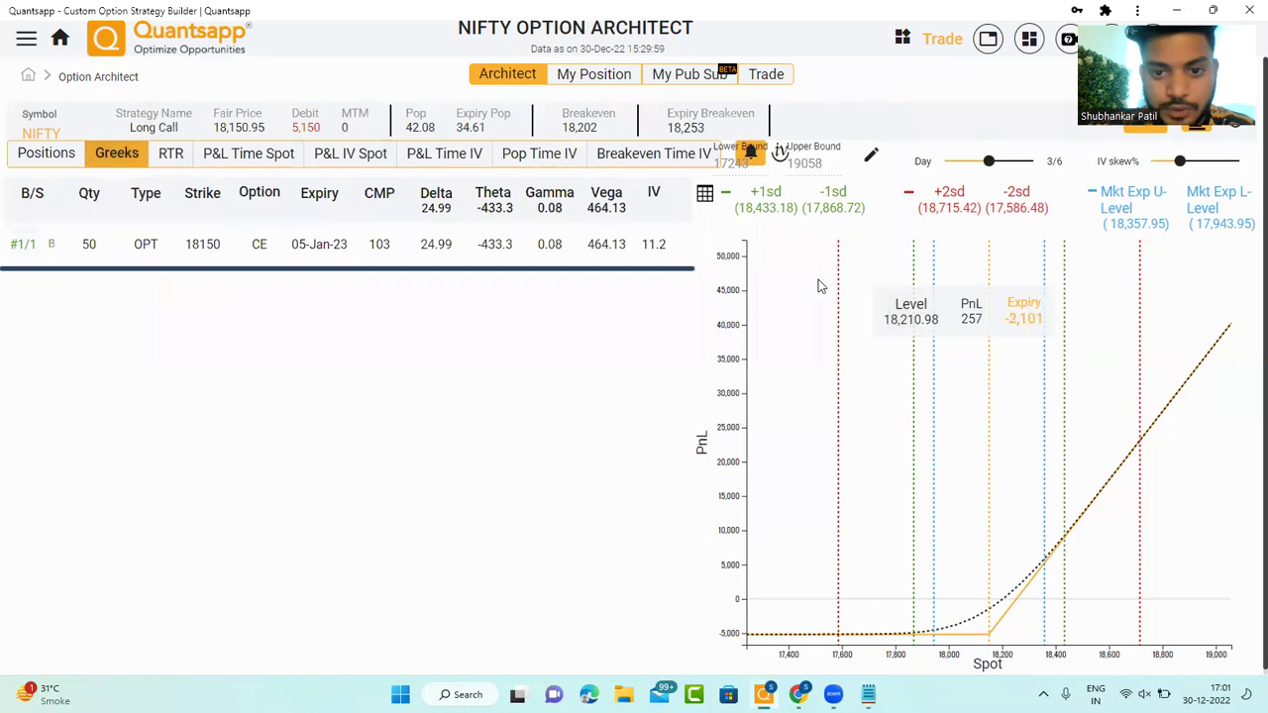
pyautogui.doubleClick(495, 208)
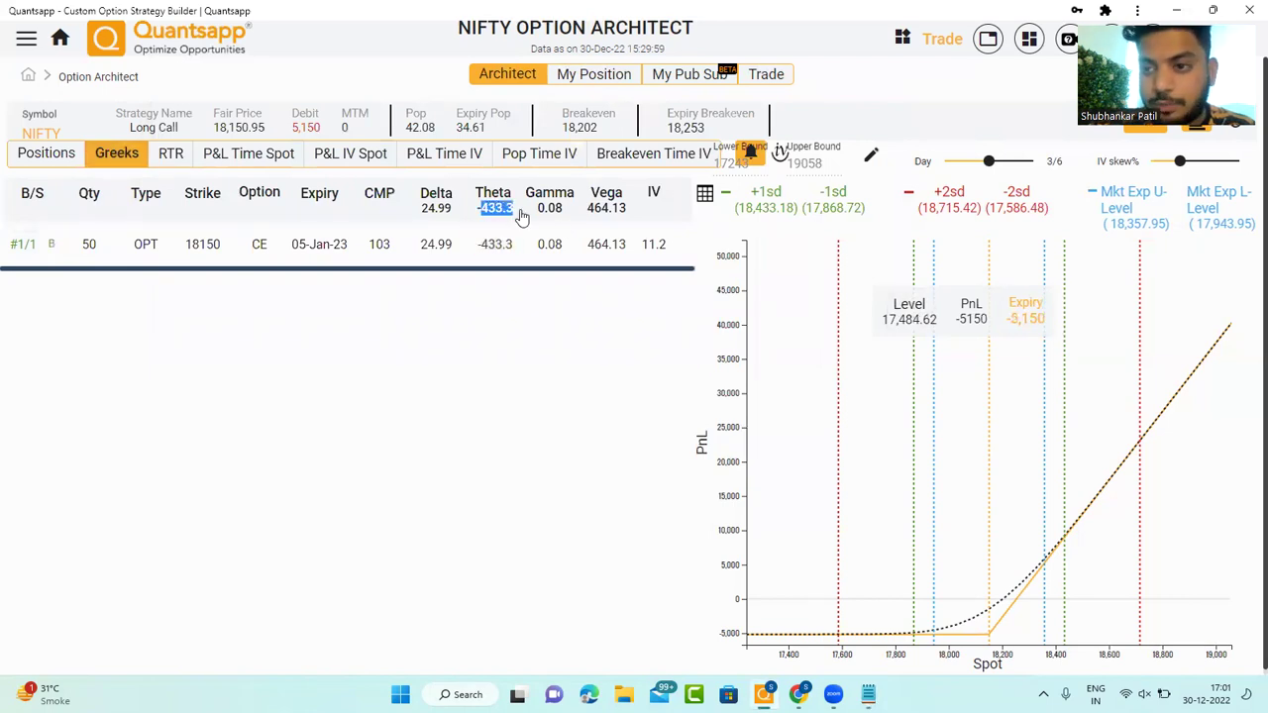
pyautogui.click(62, 155)
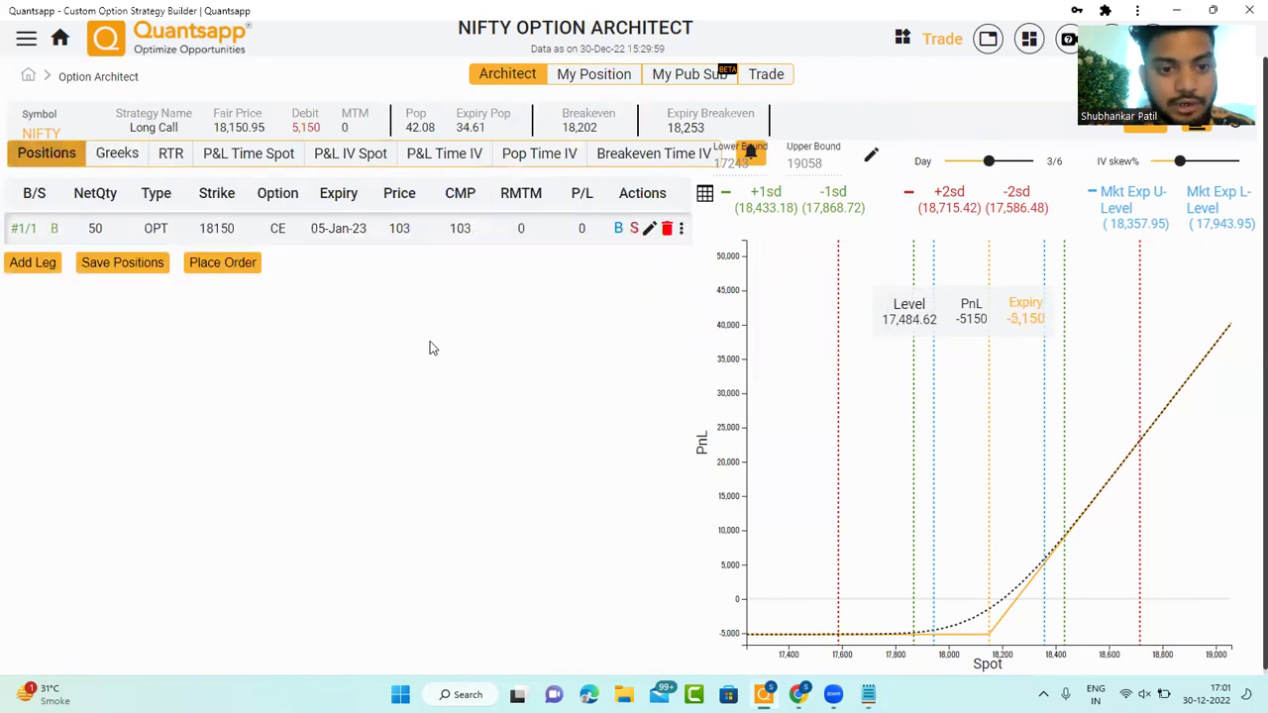
# Step: Add a leg selling 50 NIFTY 05-Jan-23 18400 CE at 24.5 and review the spread's Greeks
pyautogui.click(36, 263)
pyautogui.click(592, 358)
pyautogui.scroll(-4, 597, 447)
pyautogui.click(589, 416)
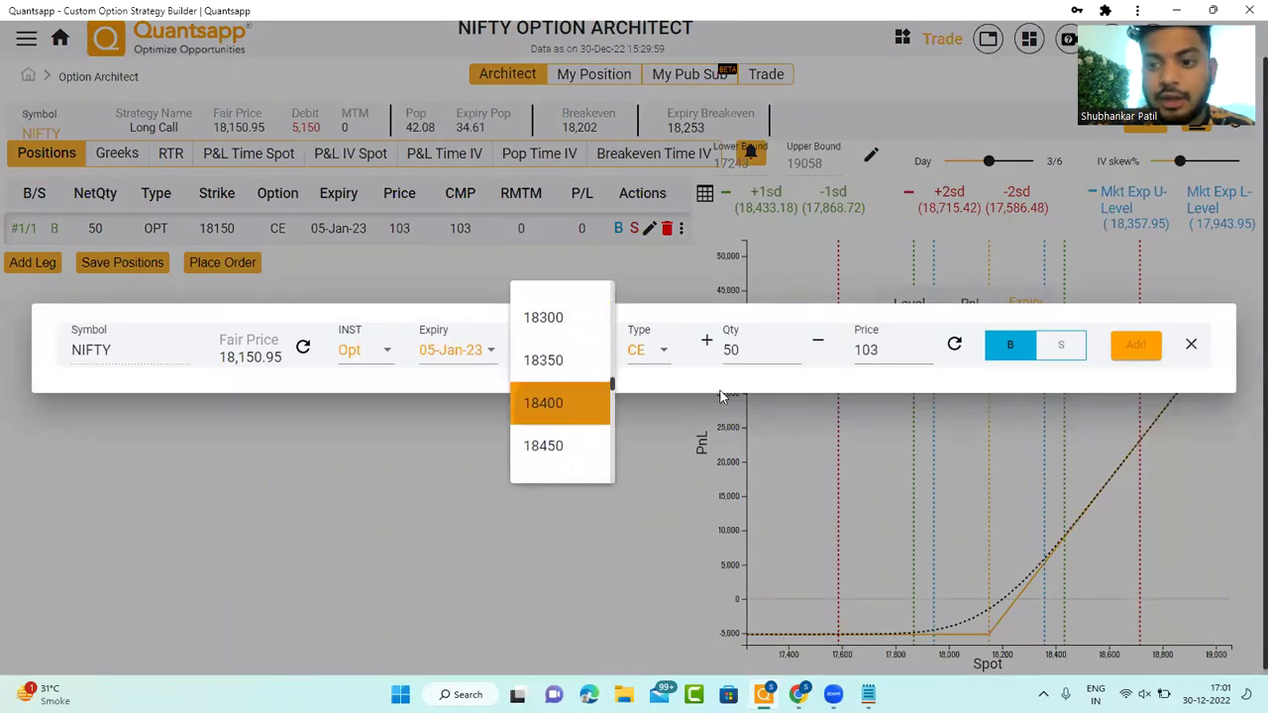
pyautogui.click(1047, 359)
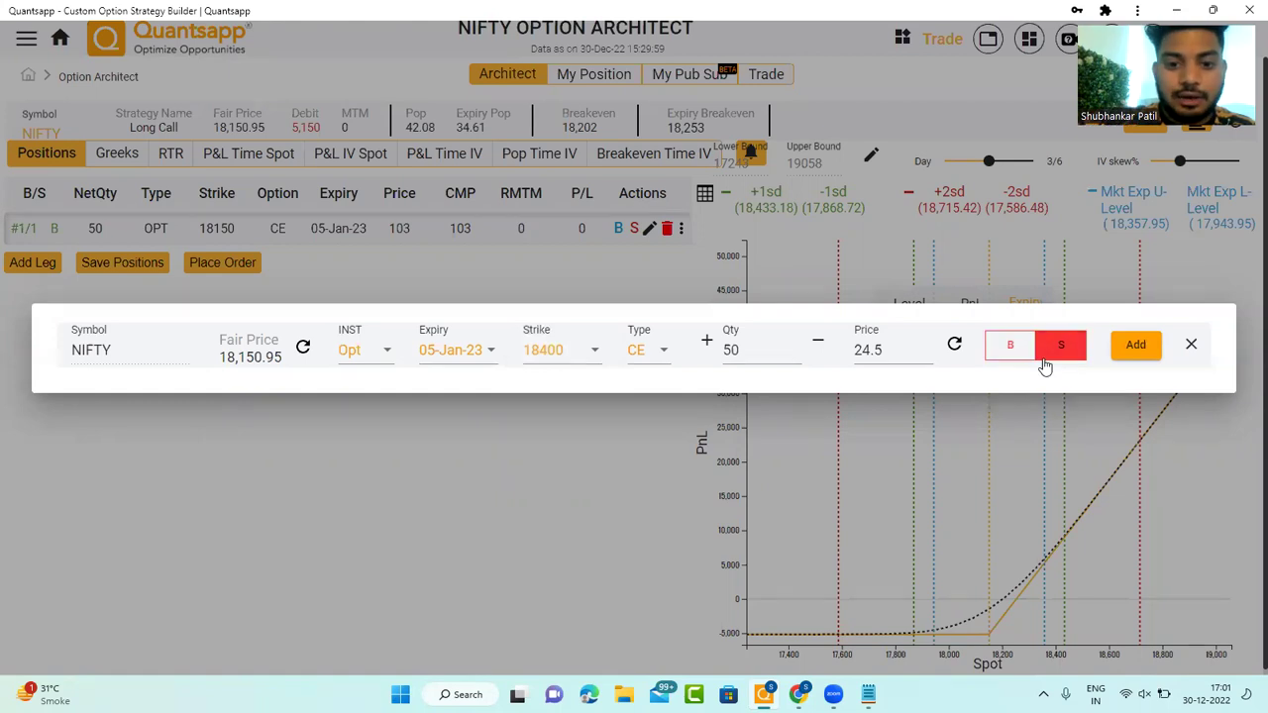
pyautogui.click(1135, 349)
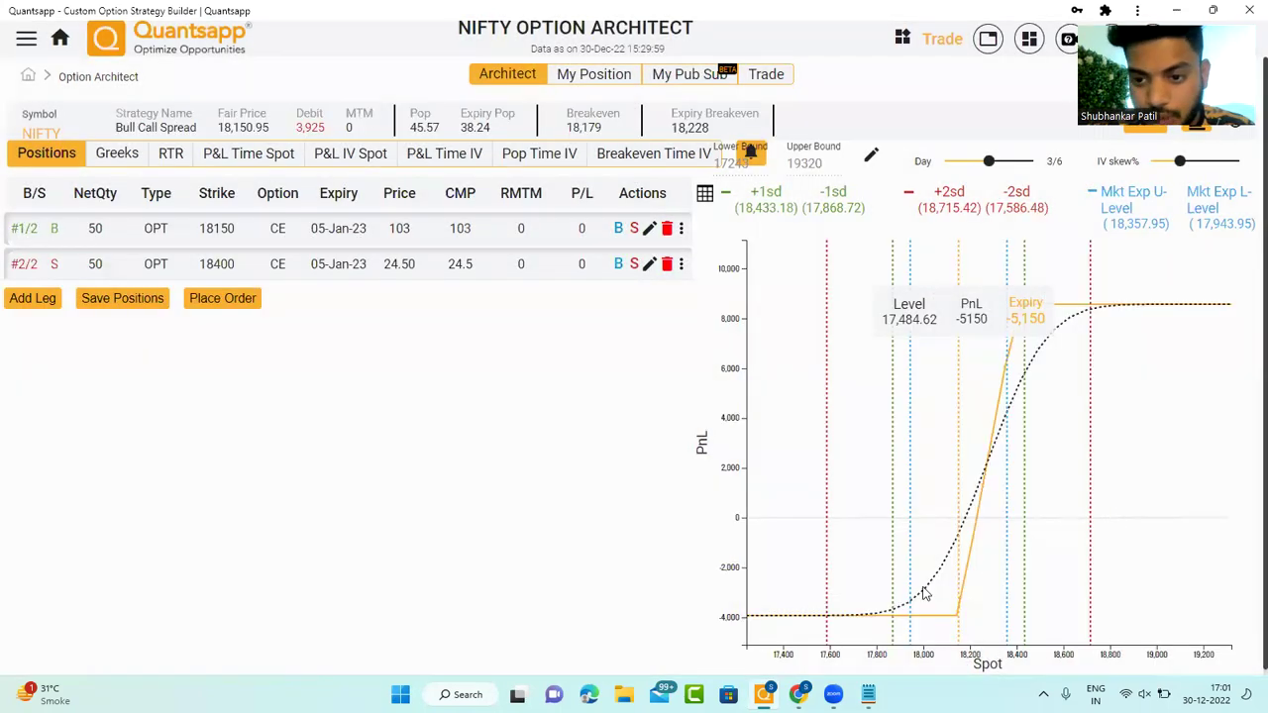
pyautogui.click(117, 153)
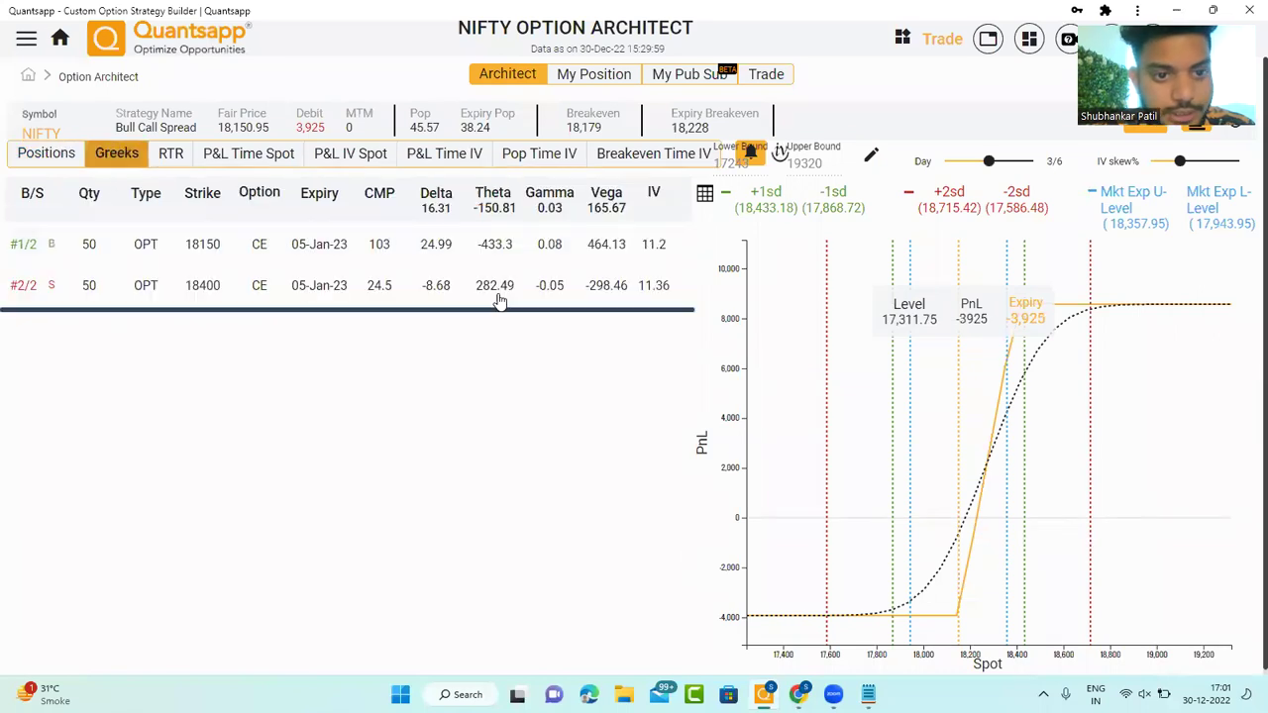
pyautogui.click(49, 154)
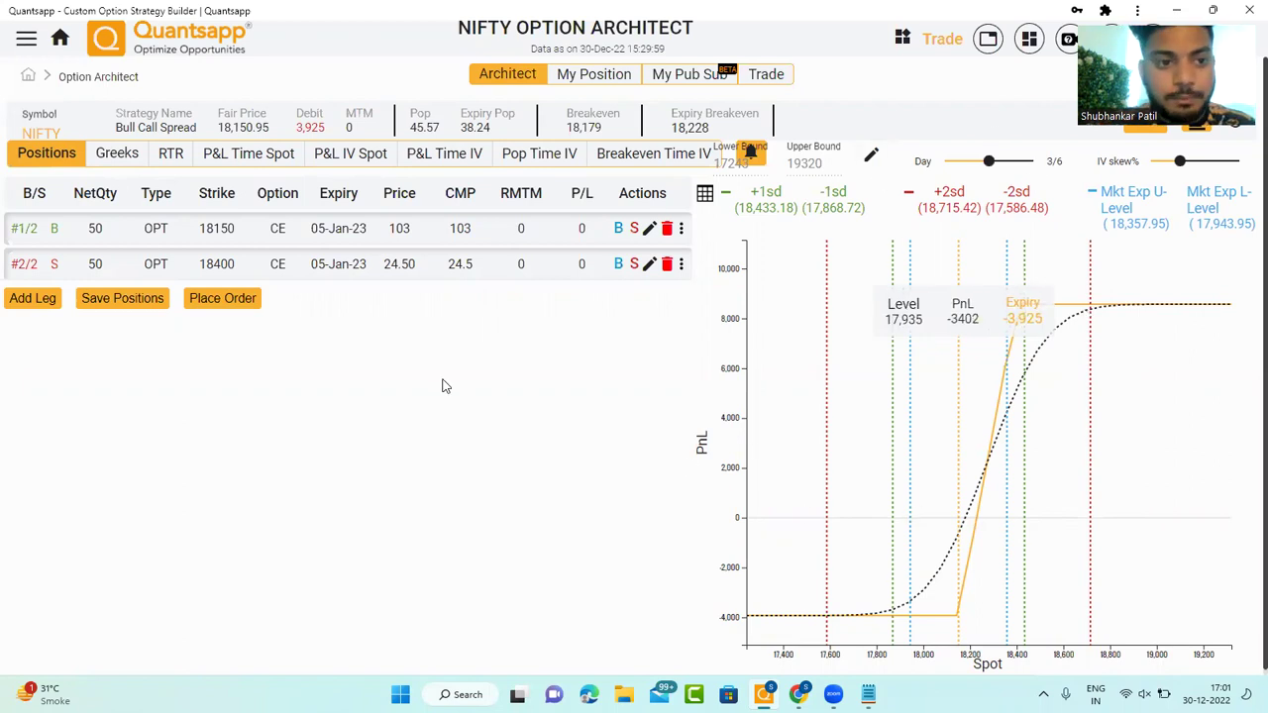
# Step: Return to the Quantsapp home page, reopen the Notepad theta note and start its next item with "3."
pyautogui.click(65, 44)
pyautogui.moveTo(868, 693)
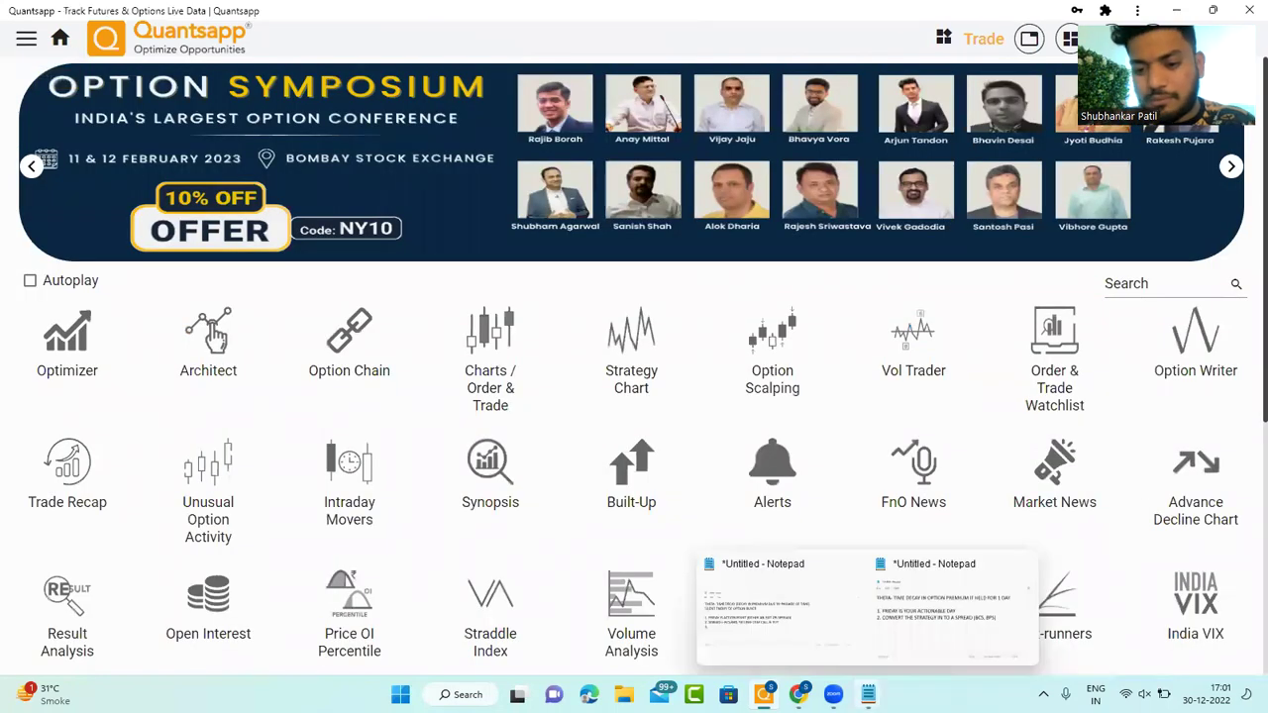
pyautogui.click(952, 631)
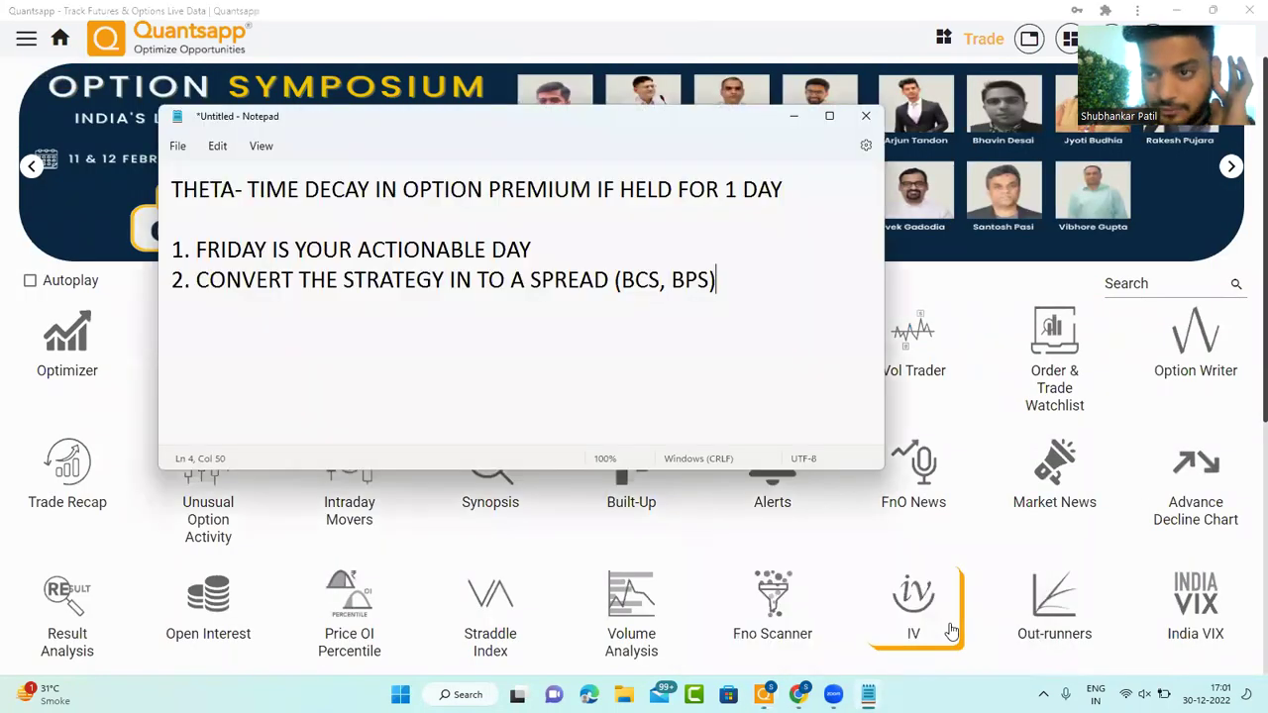
pyautogui.press('Return')
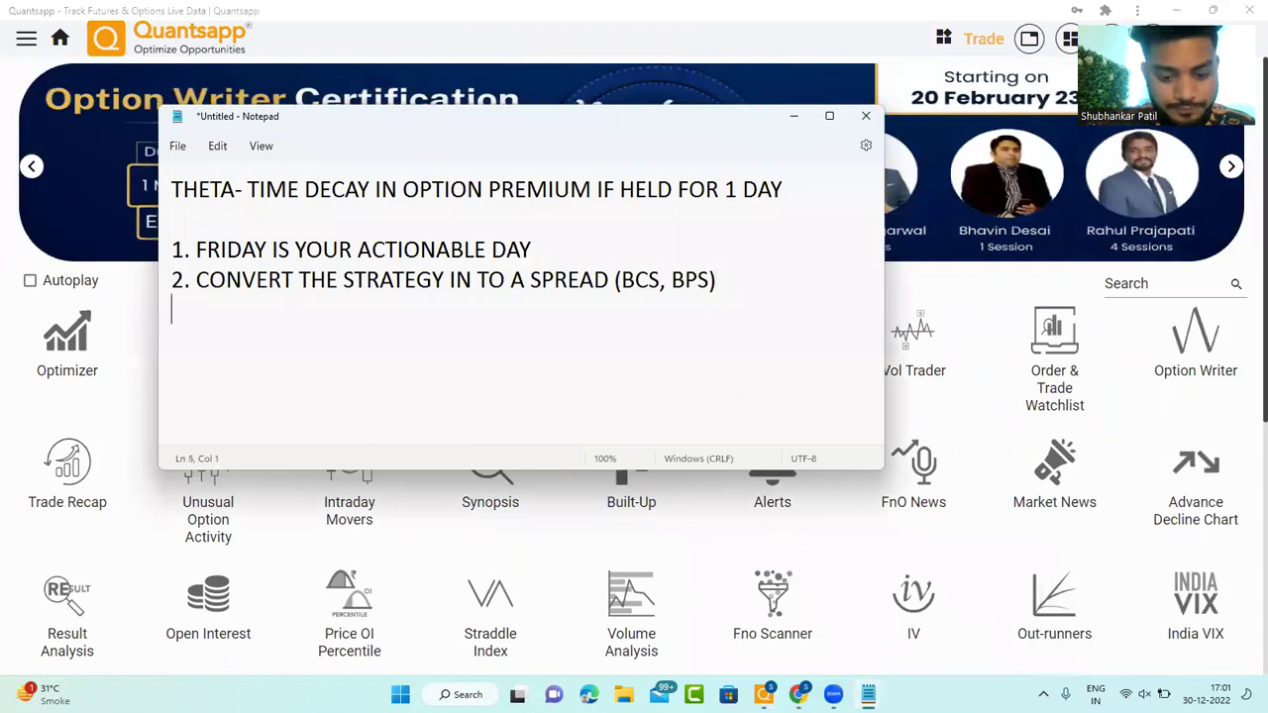
pyautogui.write('3.')
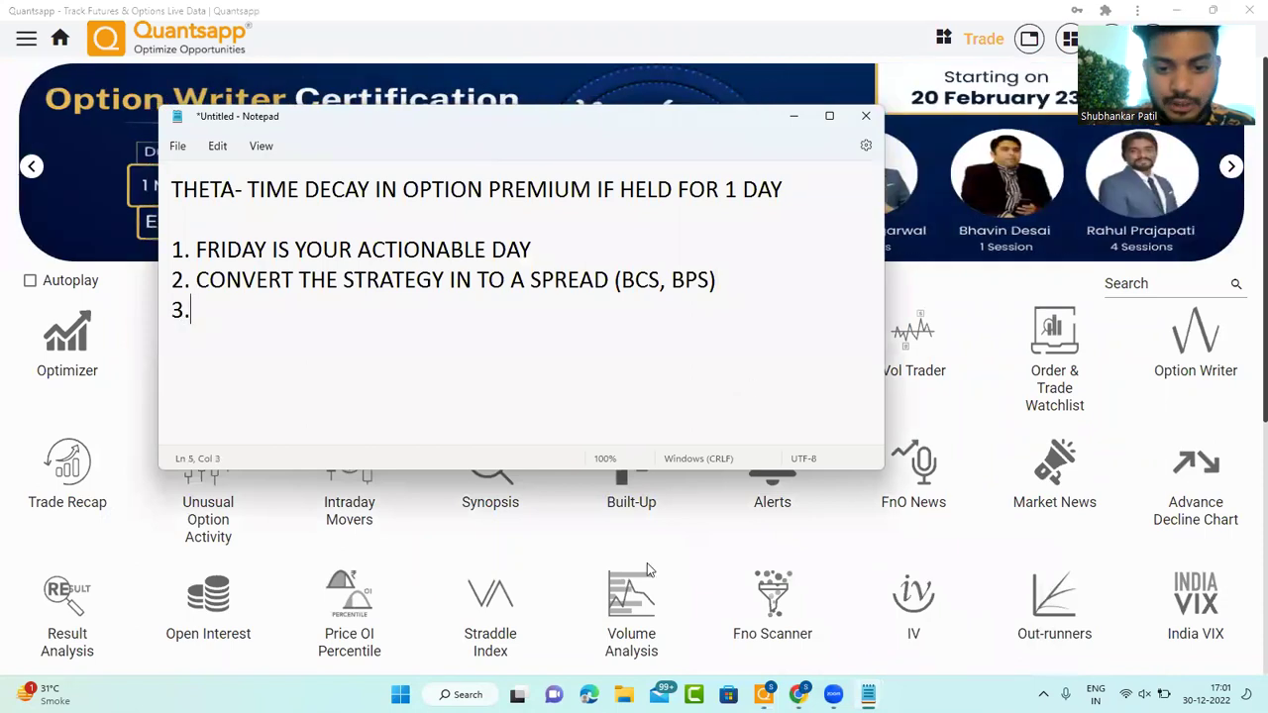
pyautogui.click(736, 532)
pyautogui.click(815, 523)
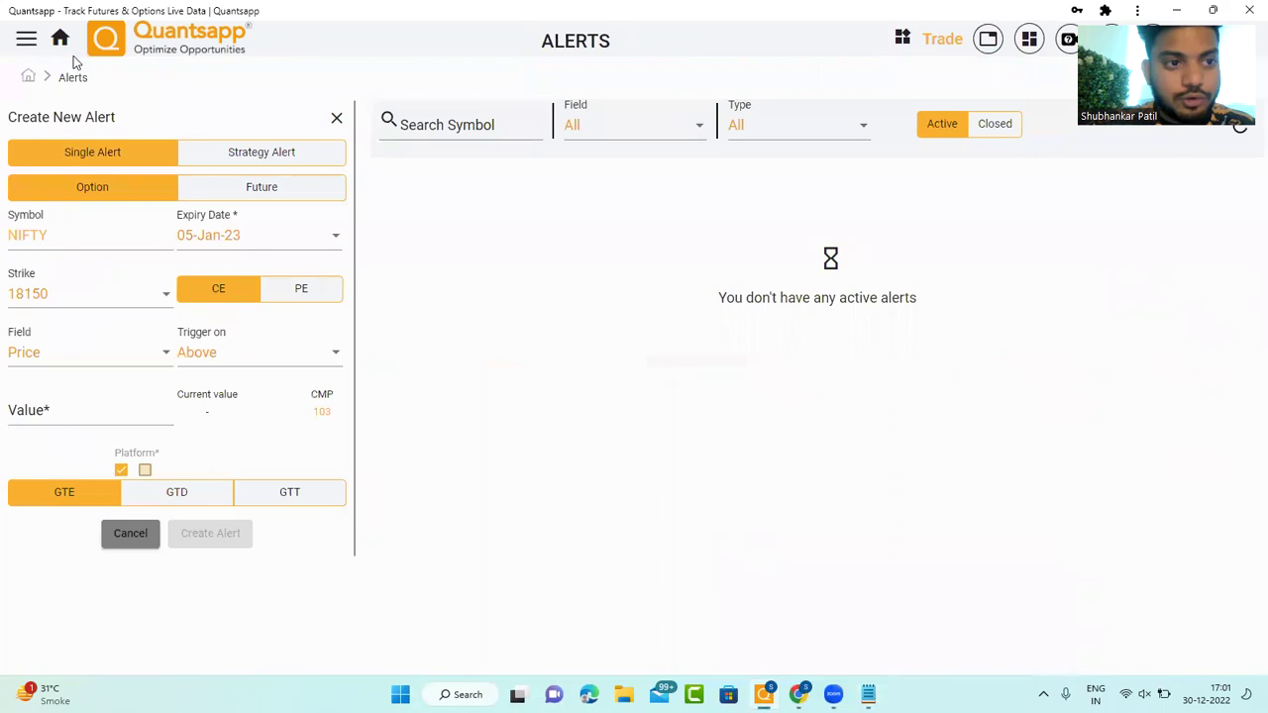
pyautogui.click(59, 39)
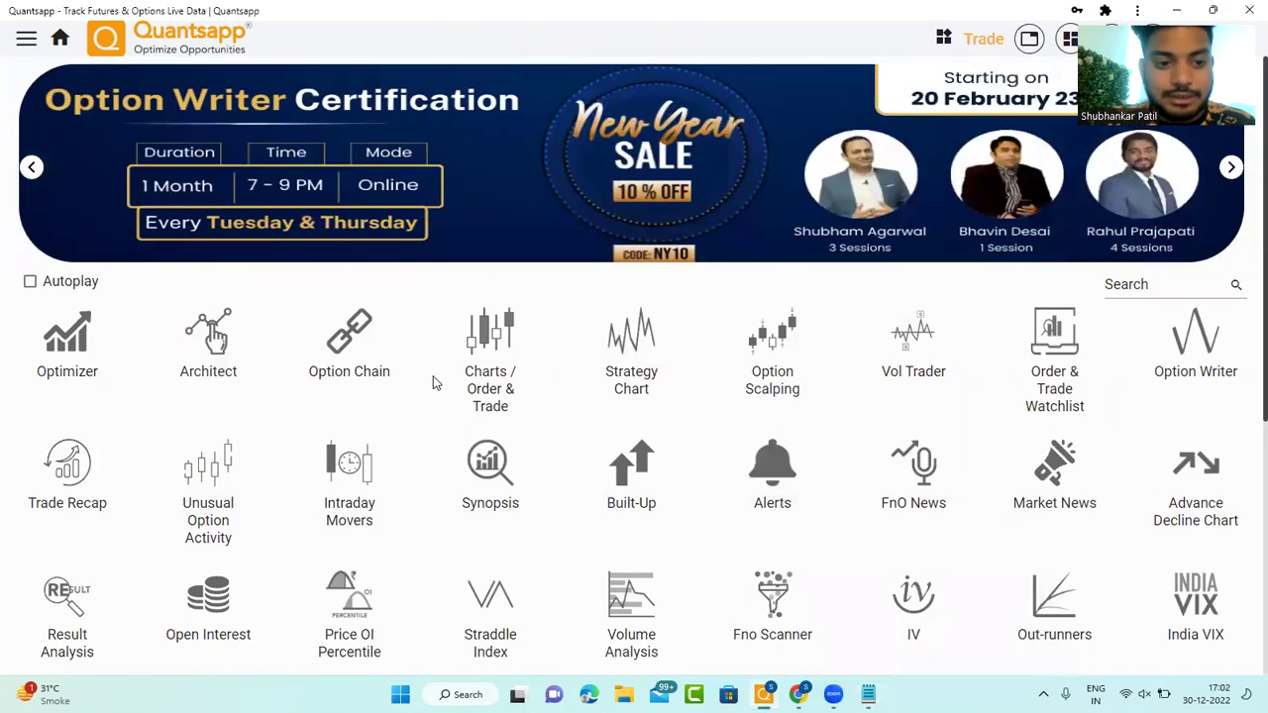
# Step: Start a new custom Architect strategy with a long NIFTY 05-Jan-23 18150 CE leg of quantity 50 at 103
pyautogui.click(234, 352)
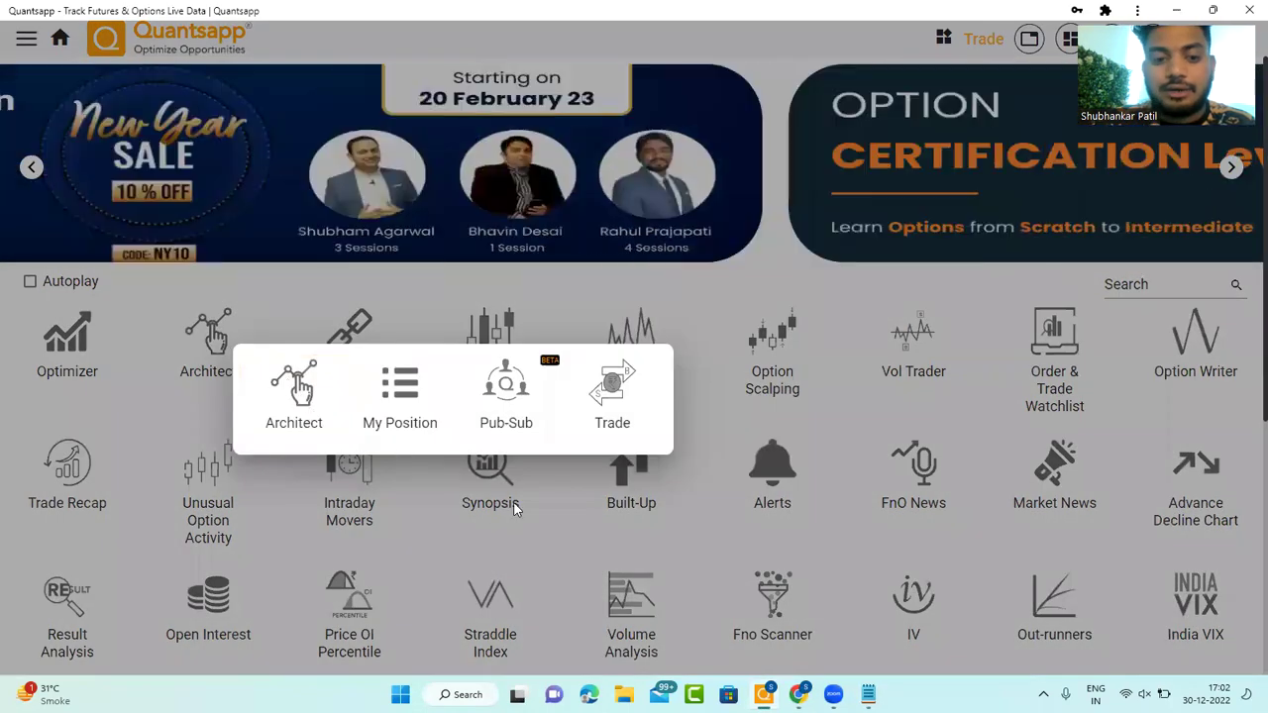
pyautogui.click(230, 329)
pyautogui.click(228, 330)
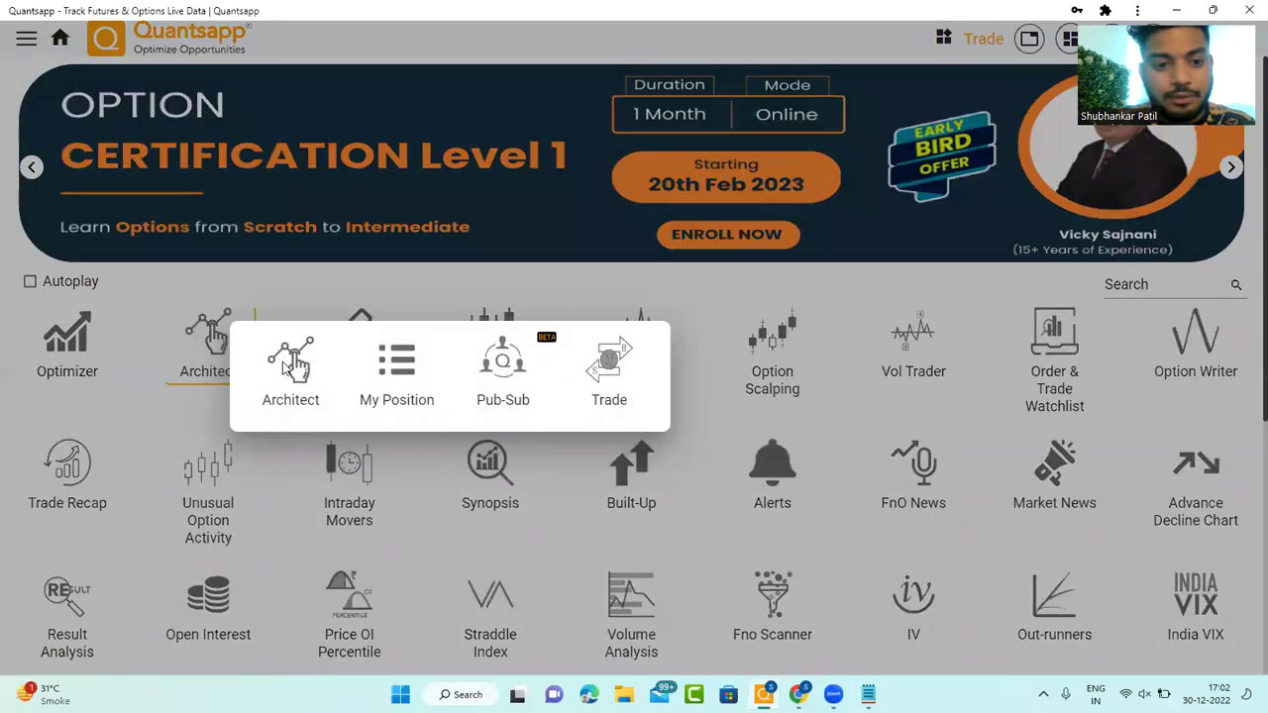
pyautogui.click(287, 367)
pyautogui.click(708, 369)
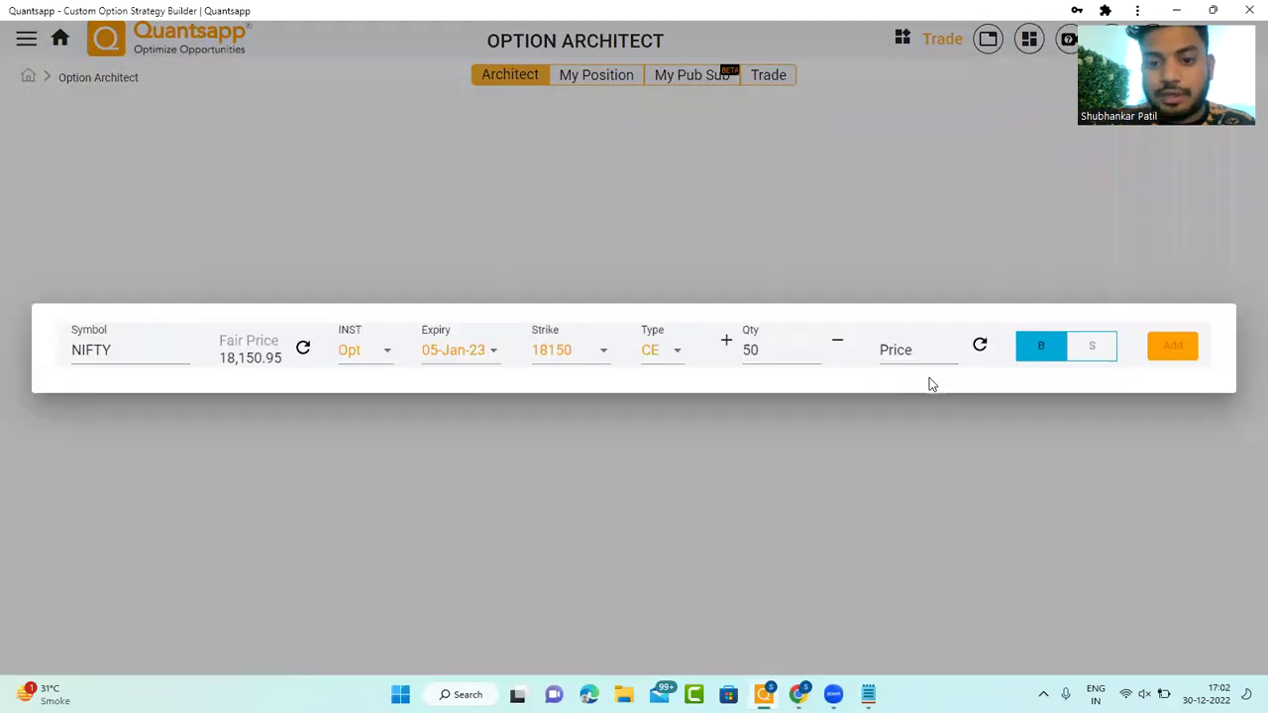
pyautogui.click(1184, 358)
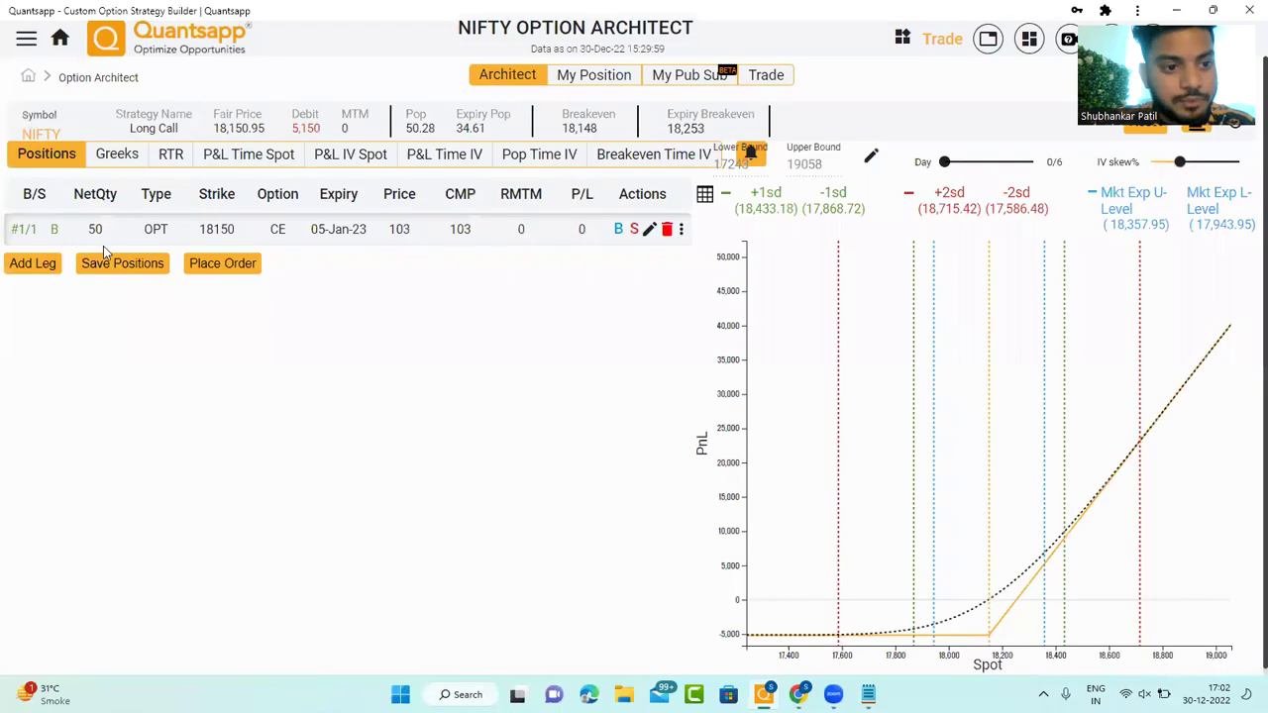
# Step: Add a leg buying 50 NIFTY 05-Jan-23 18150 PE at 104 and advance the payoff day to examine the straddle's time decay
pyautogui.click(44, 268)
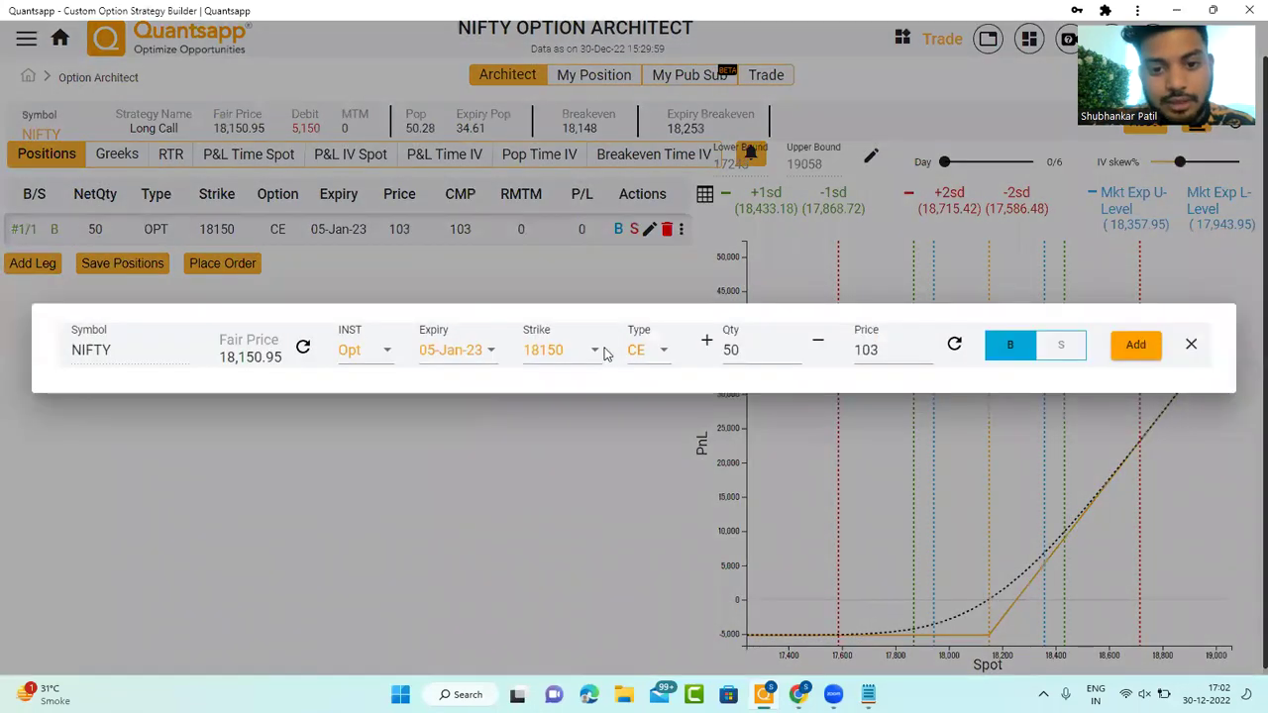
pyautogui.click(660, 354)
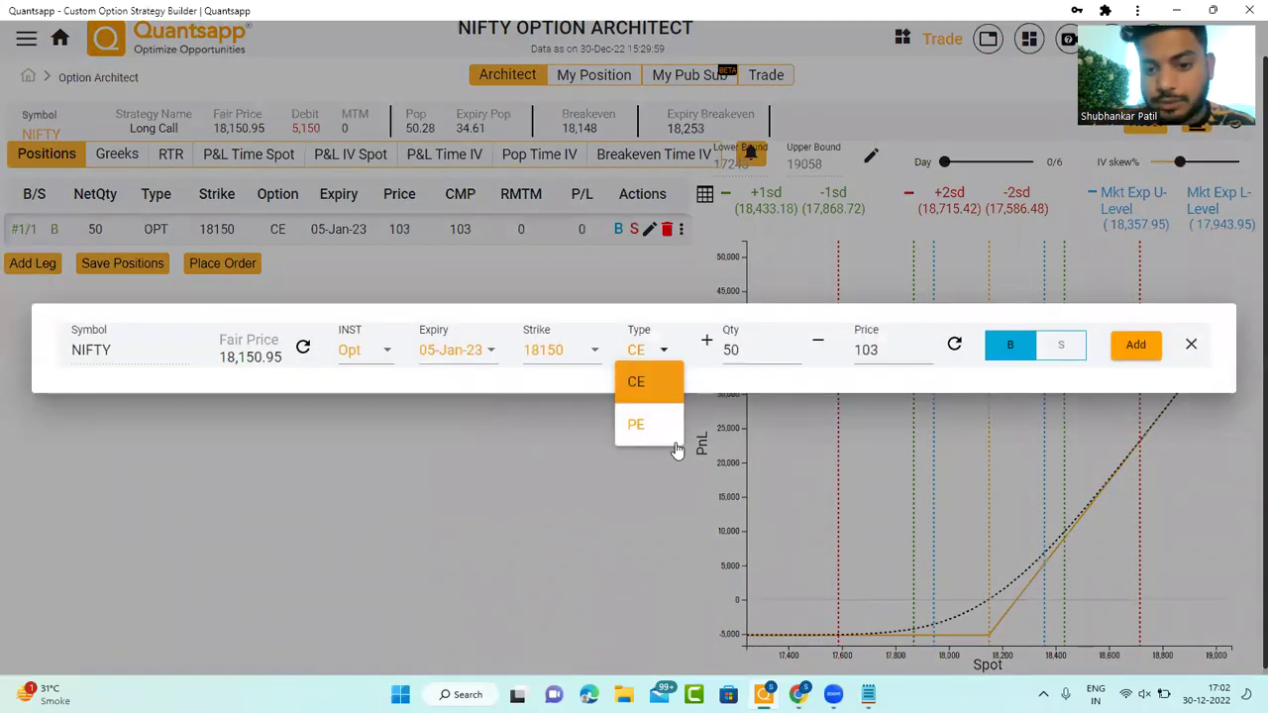
pyautogui.click(666, 426)
pyautogui.click(1139, 347)
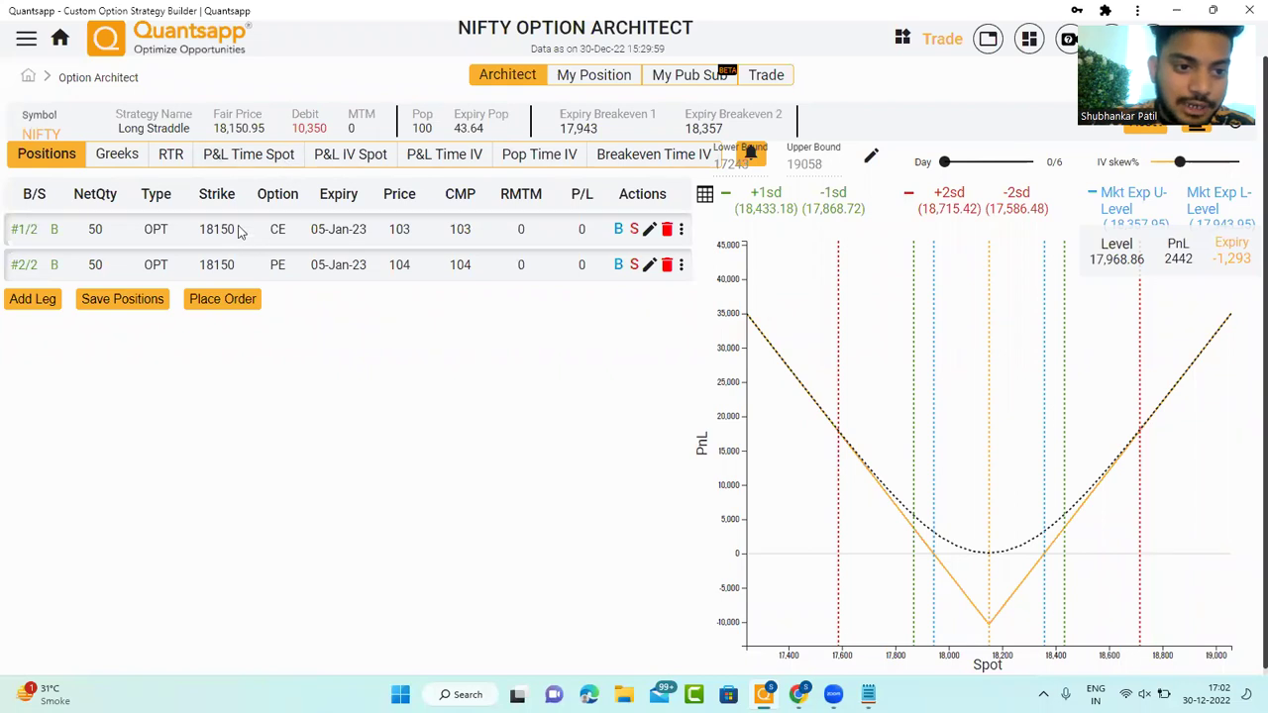
pyautogui.moveTo(944, 162); pyautogui.dragTo(989, 164)
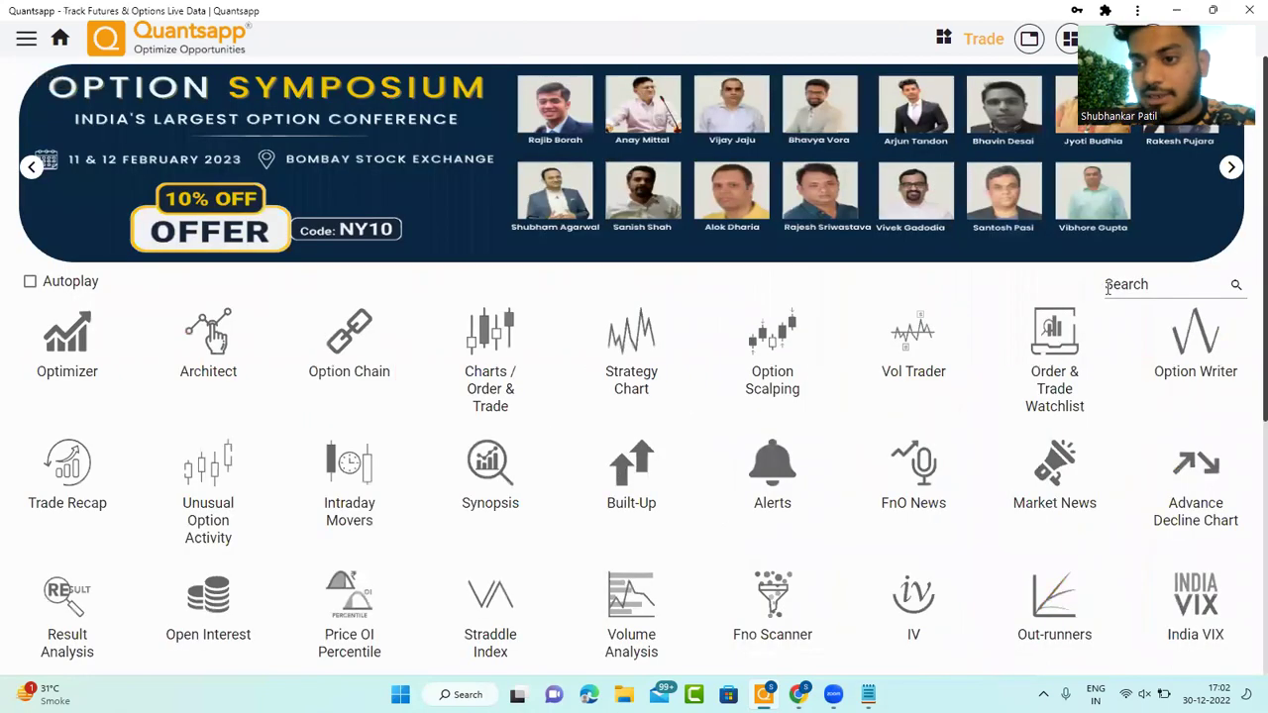
# Step: Search the Quantsapp home page tools for "CH" and open the NIFTY Option Chain
pyautogui.click(1142, 284)
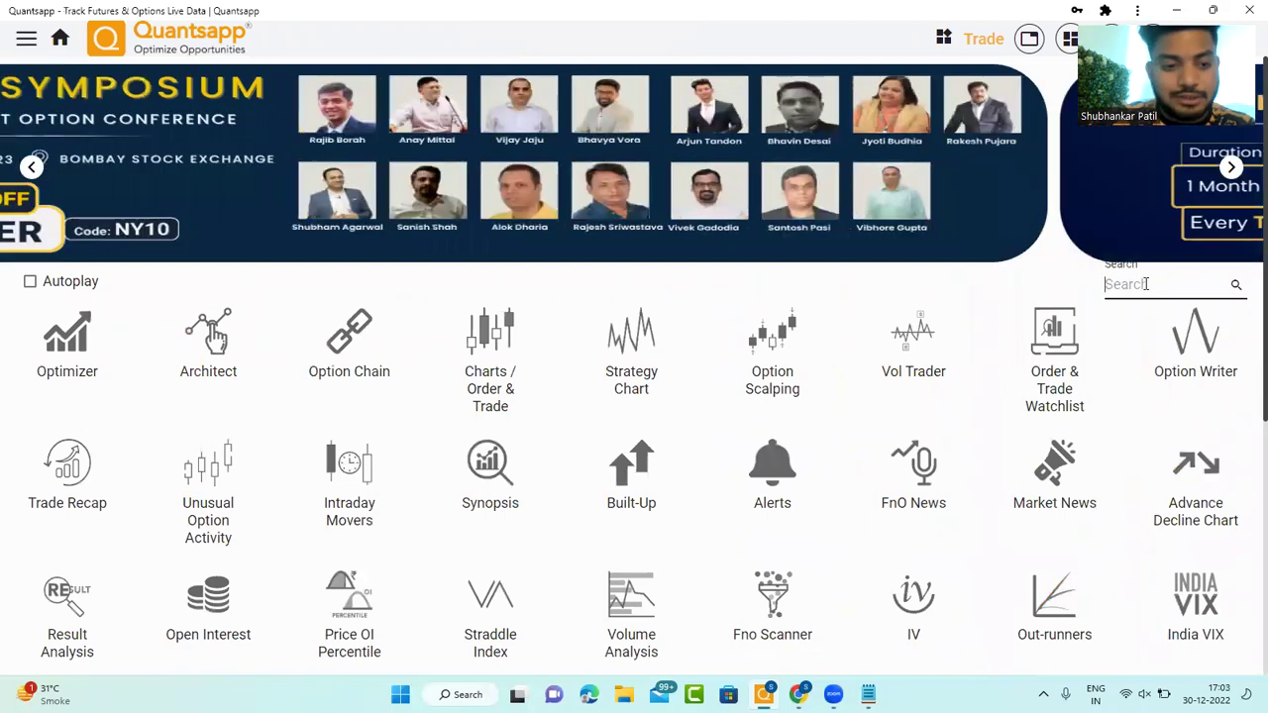
pyautogui.write('CH')
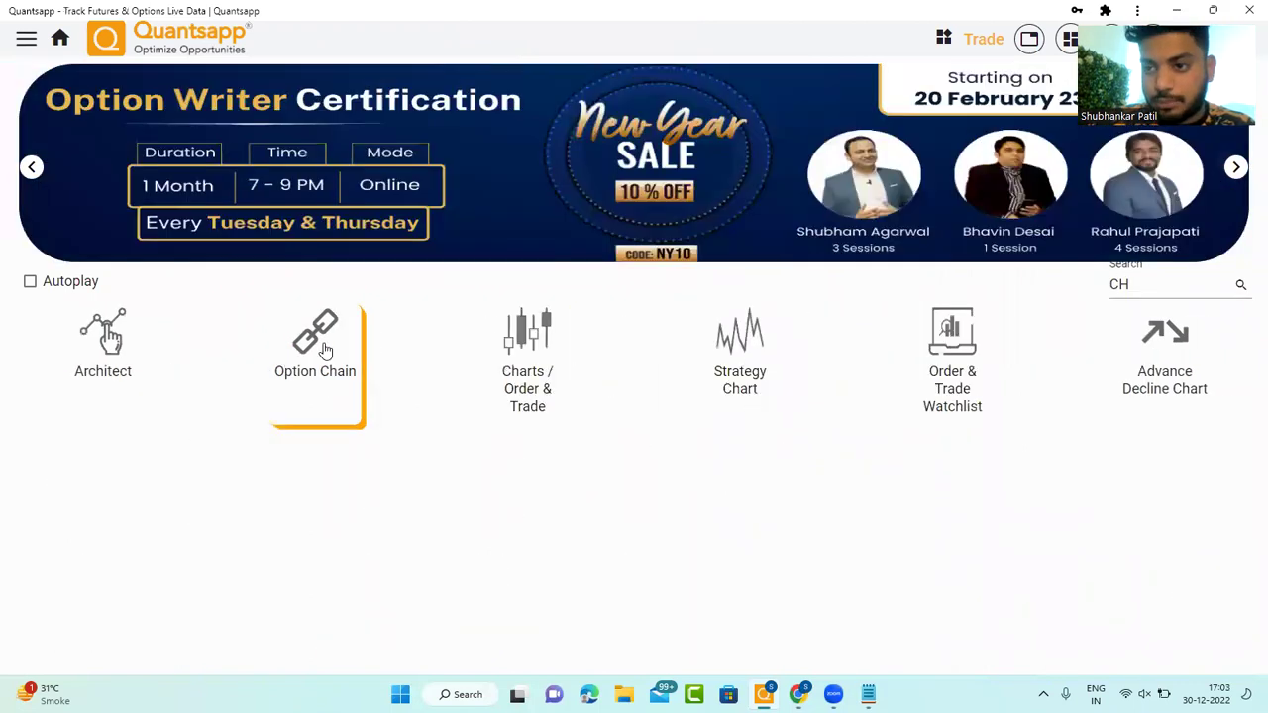
pyautogui.click(327, 349)
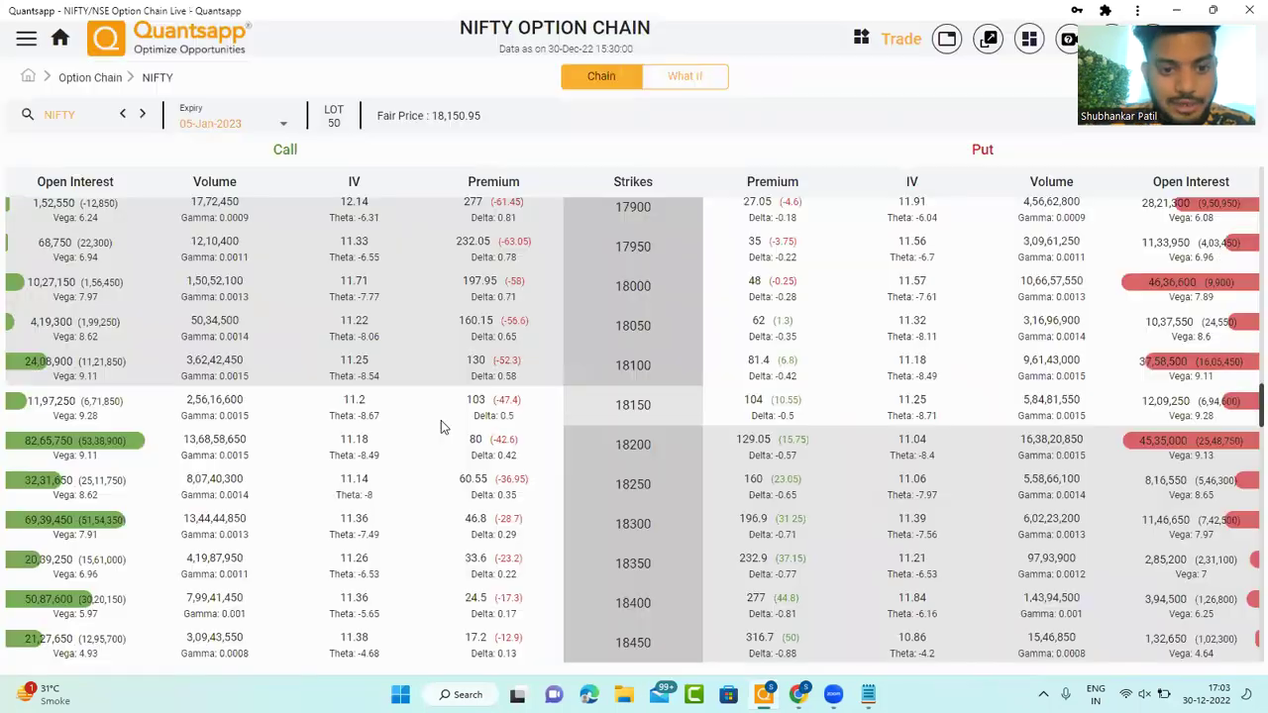
# Step: Examine the premiums and deltas of the 18150 call and put in the option chain
pyautogui.moveTo(840, 413); pyautogui.dragTo(466, 411)
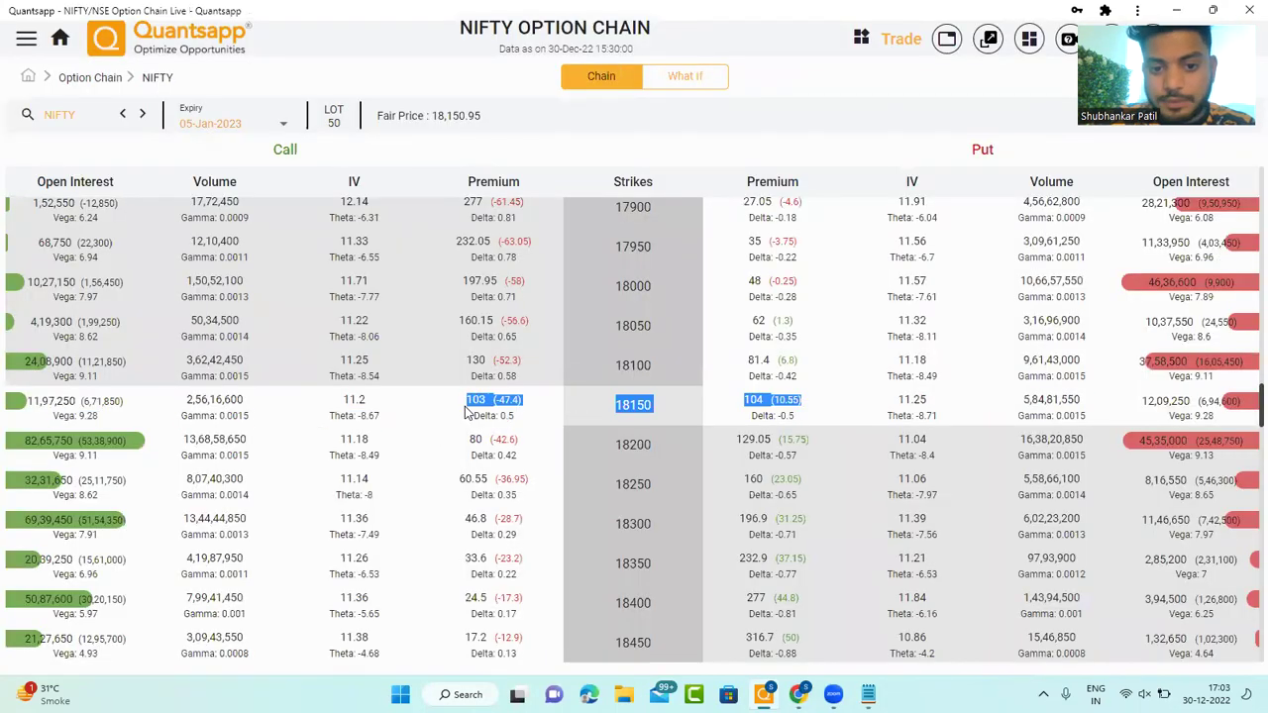
pyautogui.click(691, 442)
pyautogui.moveTo(495, 415); pyautogui.dragTo(515, 416)
pyautogui.moveTo(769, 417); pyautogui.dragTo(804, 424)
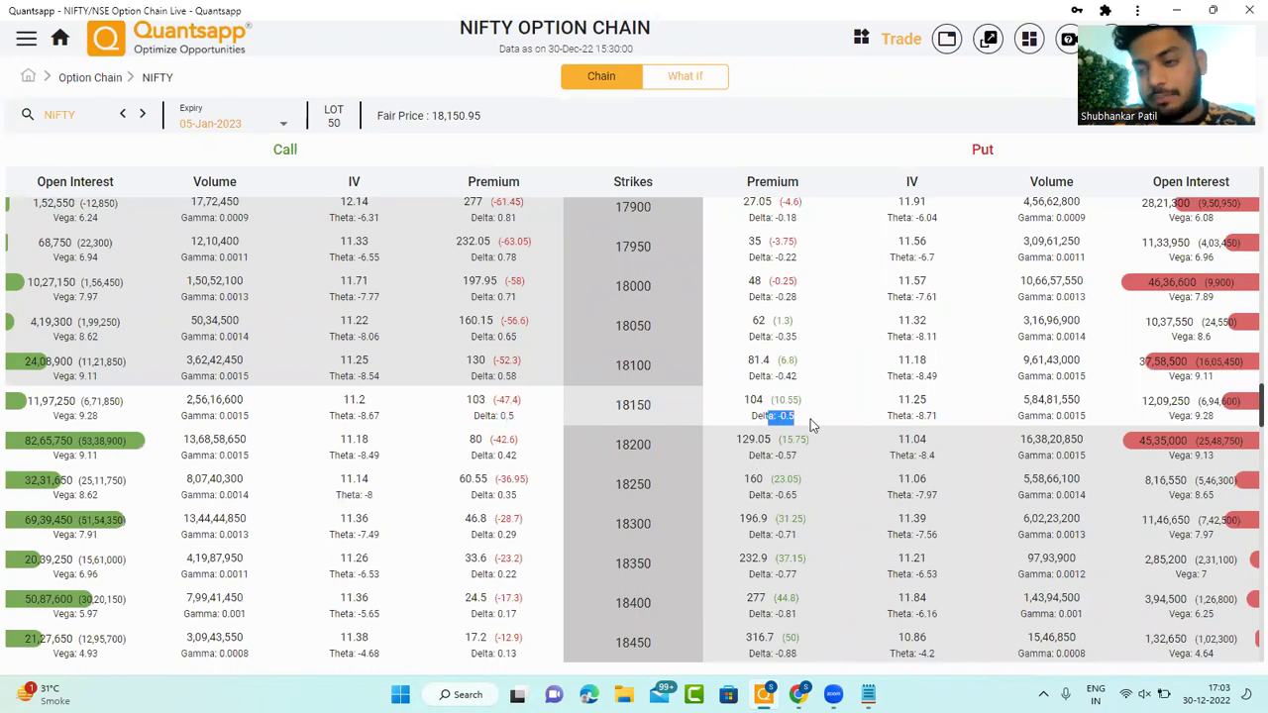
# Step: Outline the 17900 and 17950 strikes with their put premiums and deltas for comparison, and clear the outlines
pyautogui.scroll(1, 660, 442)
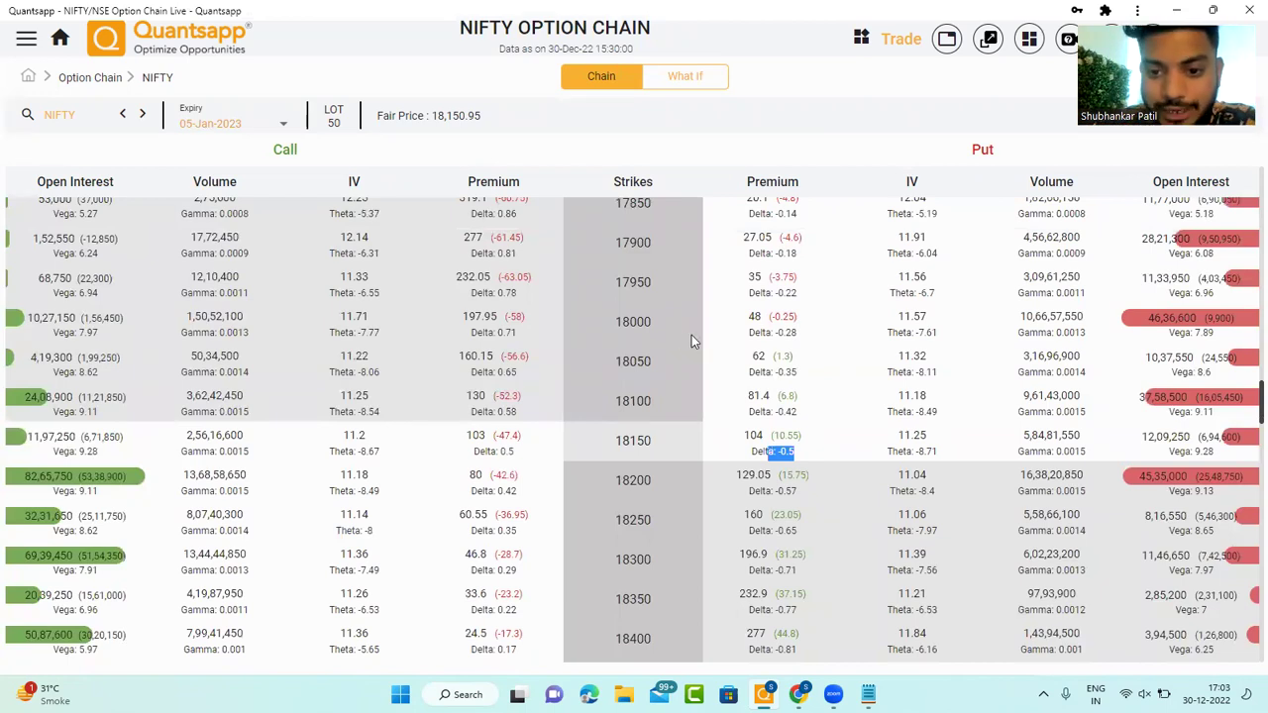
pyautogui.scroll(1, 713, 374)
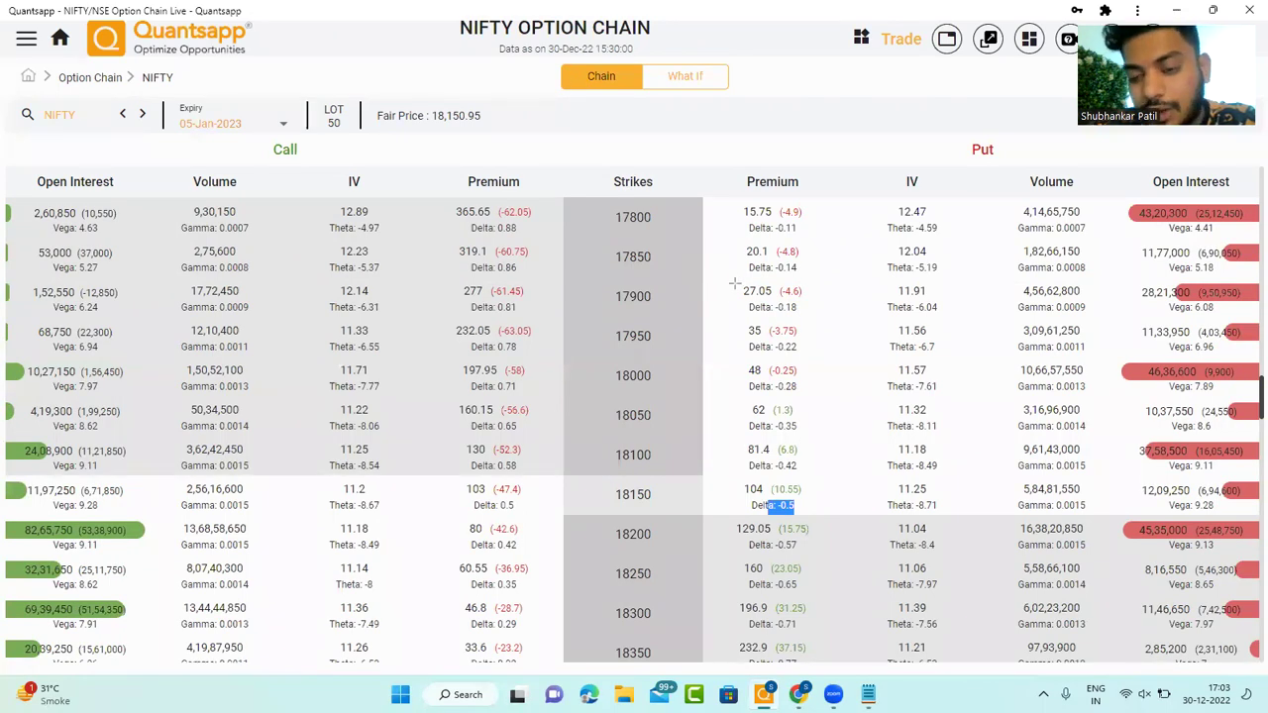
pyautogui.moveTo(733, 282); pyautogui.dragTo(820, 363)
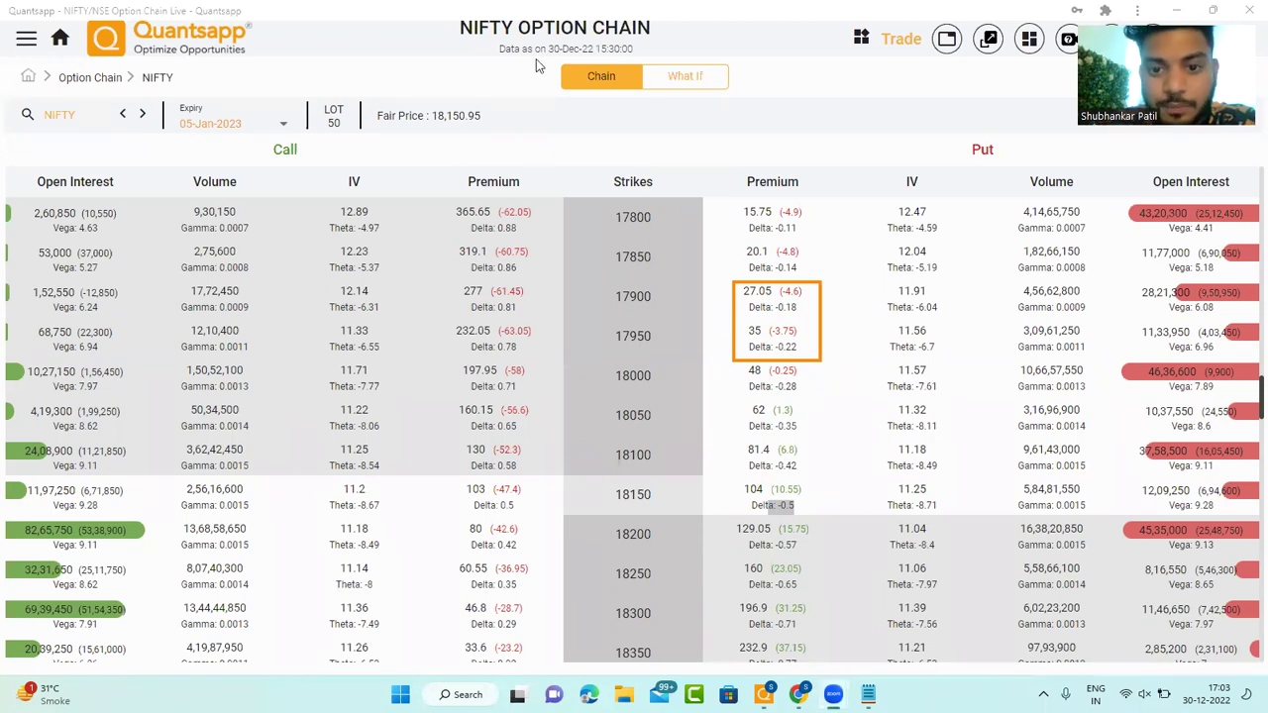
pyautogui.moveTo(595, 276)
pyautogui.mouseDown()
pyautogui.moveTo(654, 307)
pyautogui.moveTo(690, 352)
pyautogui.mouseUp()
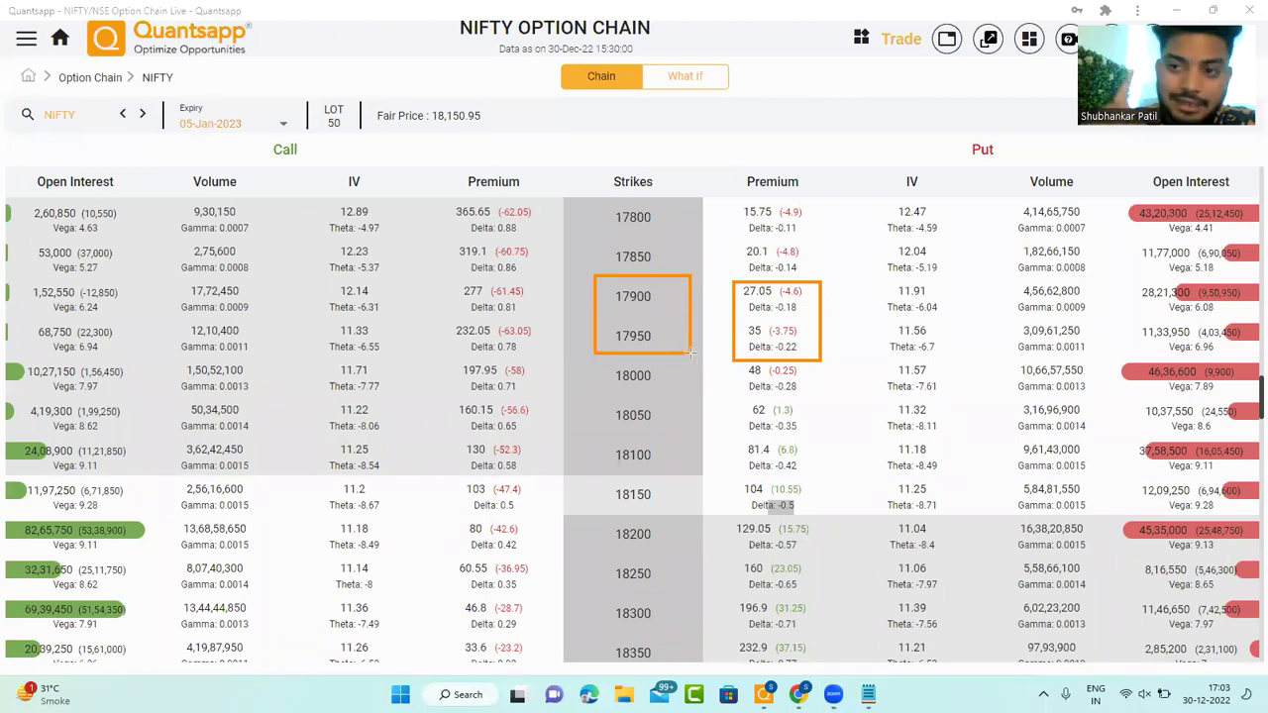
pyautogui.moveTo(577, 265); pyautogui.dragTo(704, 364)
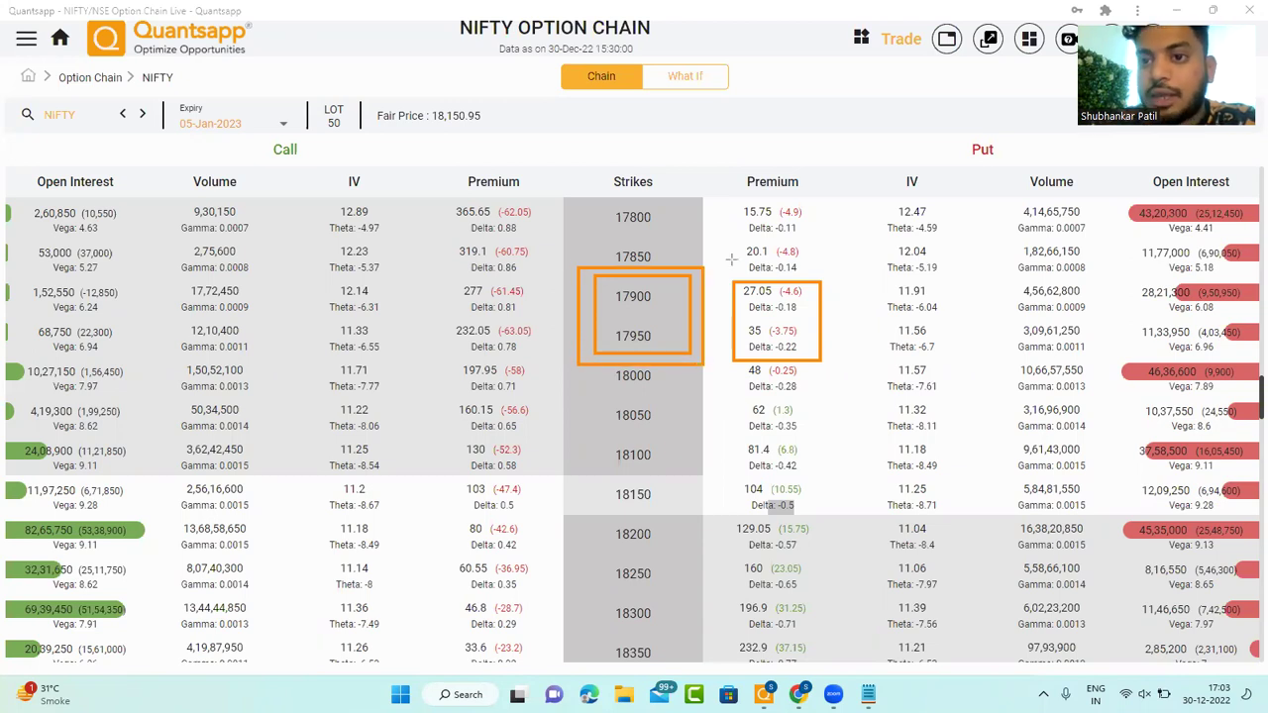
pyautogui.press('Escape')
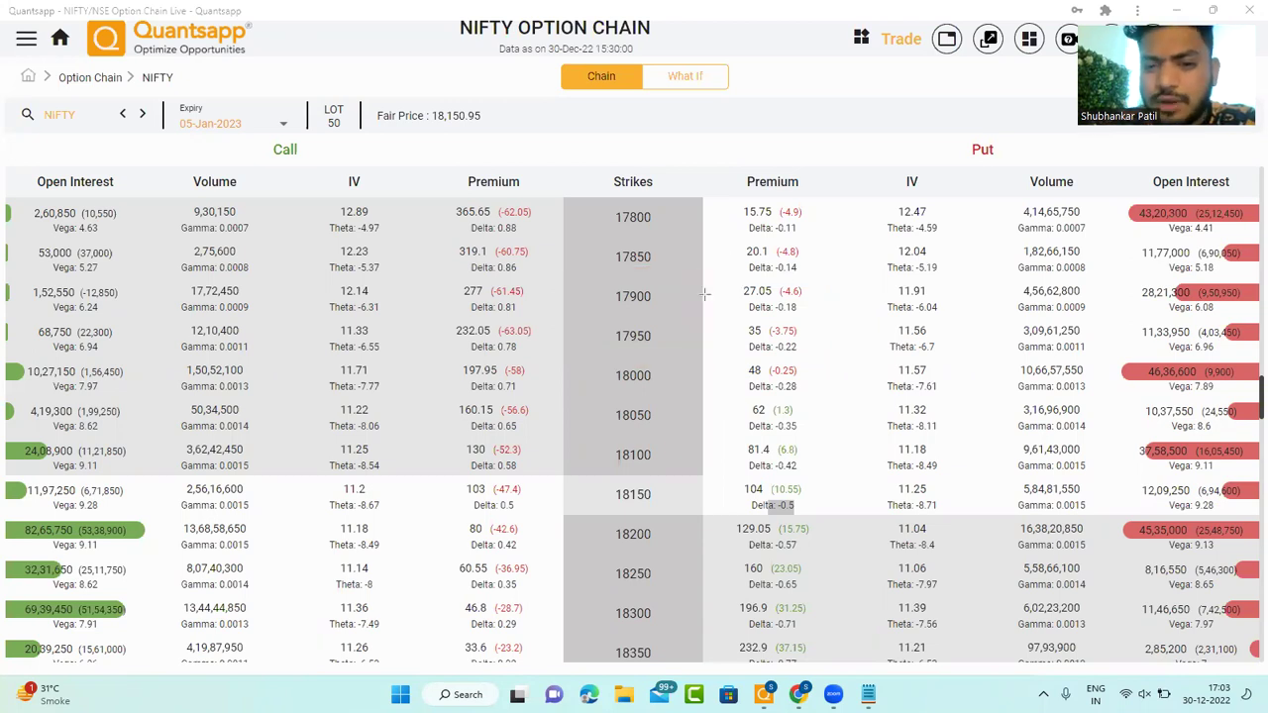
# Step: Outline the 17900 strike as the put to sell and the 18400 call's premium and delta
pyautogui.moveTo(714, 284); pyautogui.dragTo(815, 355)
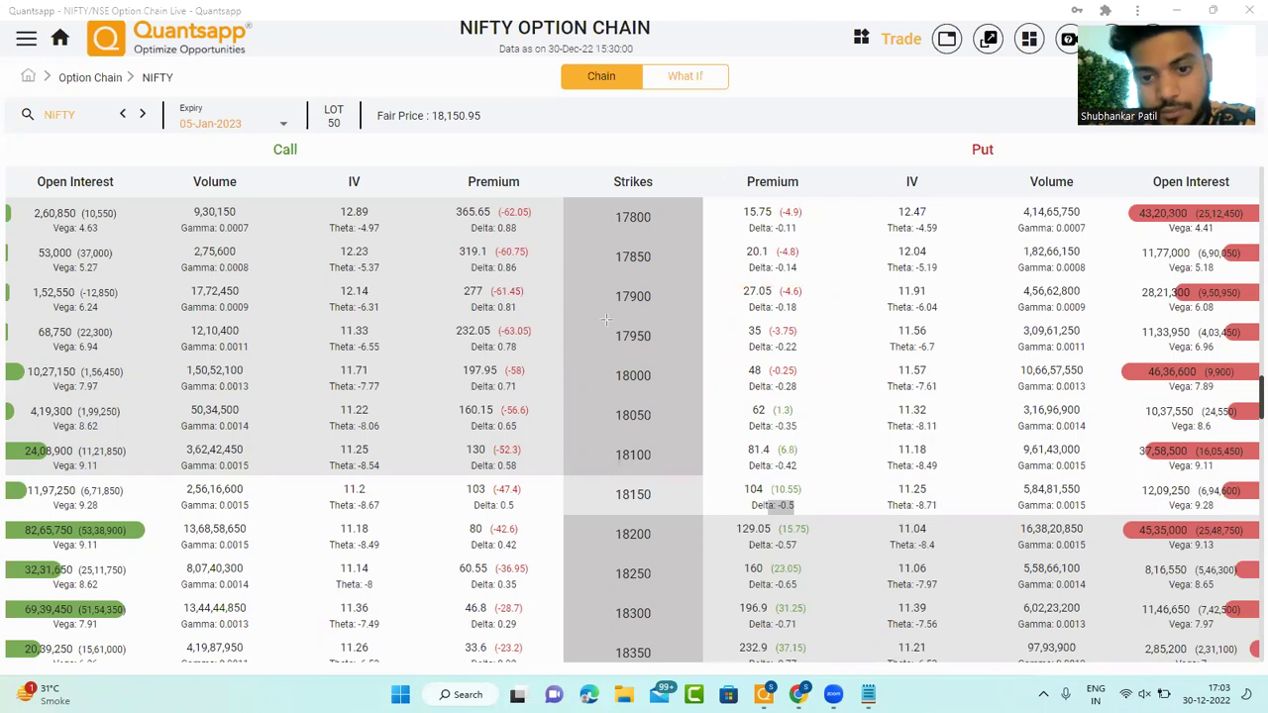
pyautogui.moveTo(605, 282); pyautogui.dragTo(680, 320)
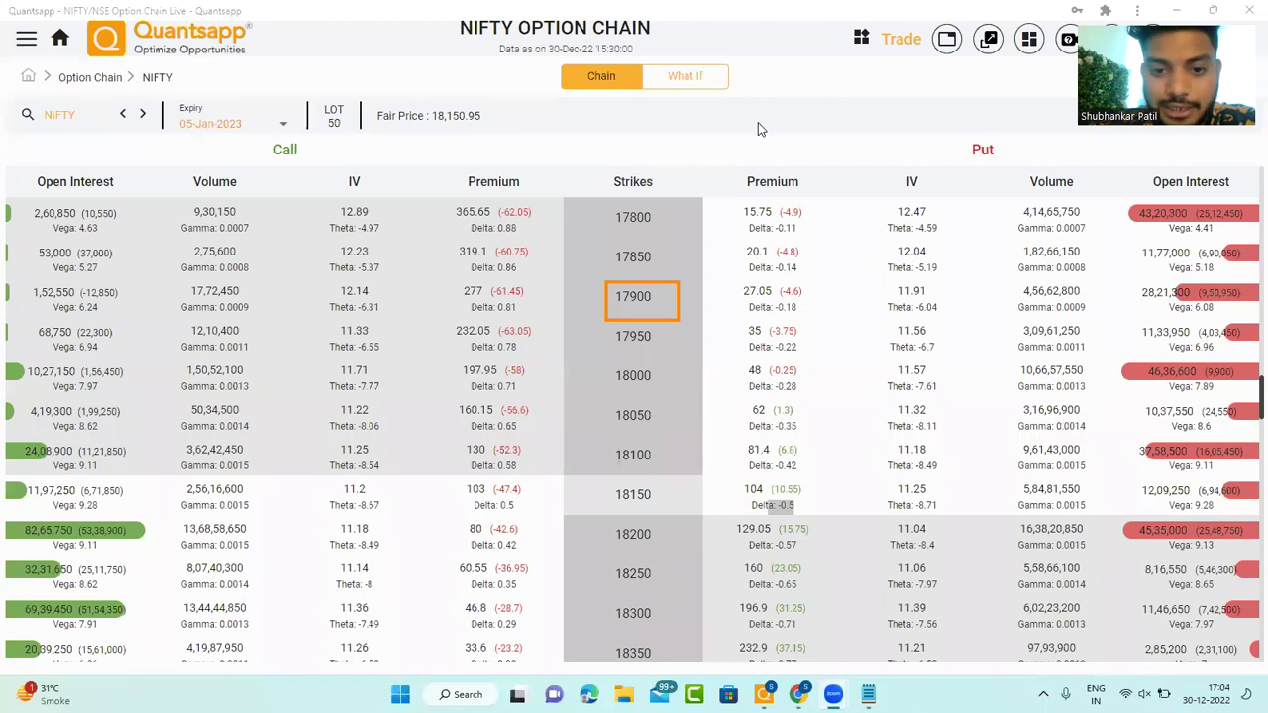
pyautogui.scroll(-2, 761, 406)
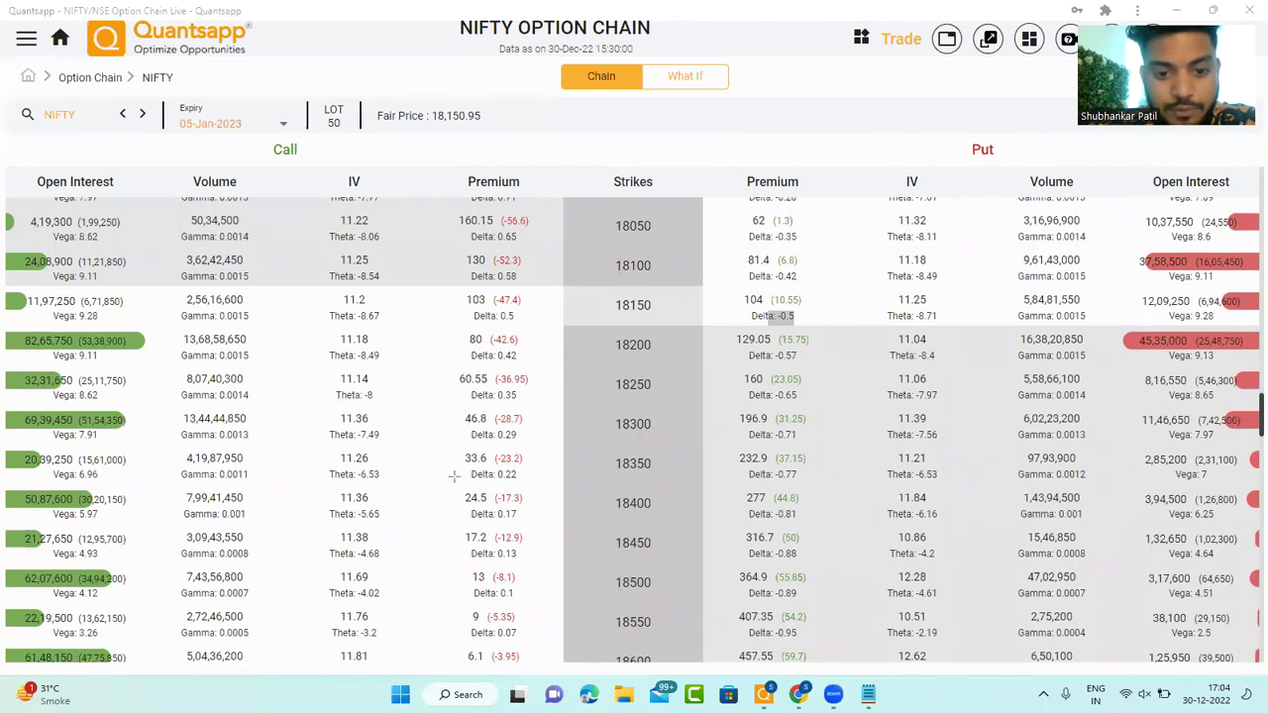
pyautogui.moveTo(446, 484); pyautogui.dragTo(543, 527)
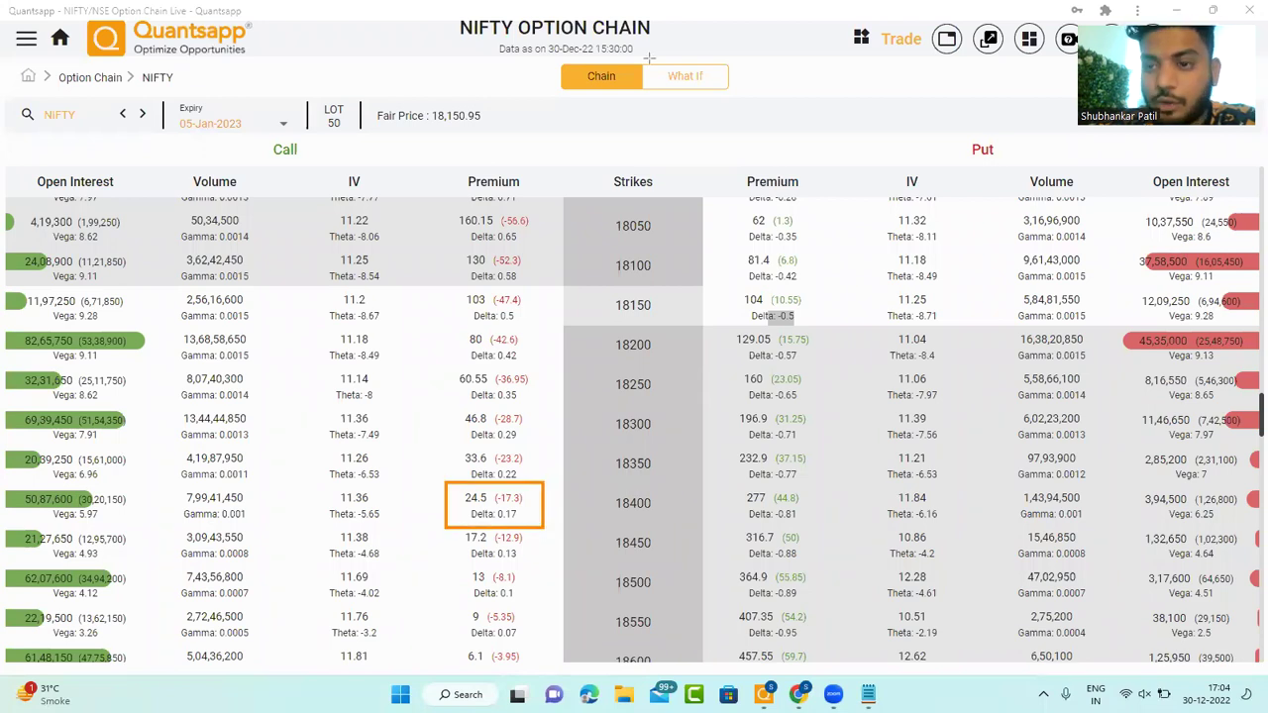
# Step: Start a new custom Architect strategy from the home page with a long NIFTY 05-Jan-23 18150 CE leg of quantity 50 at 103
pyautogui.click(27, 76)
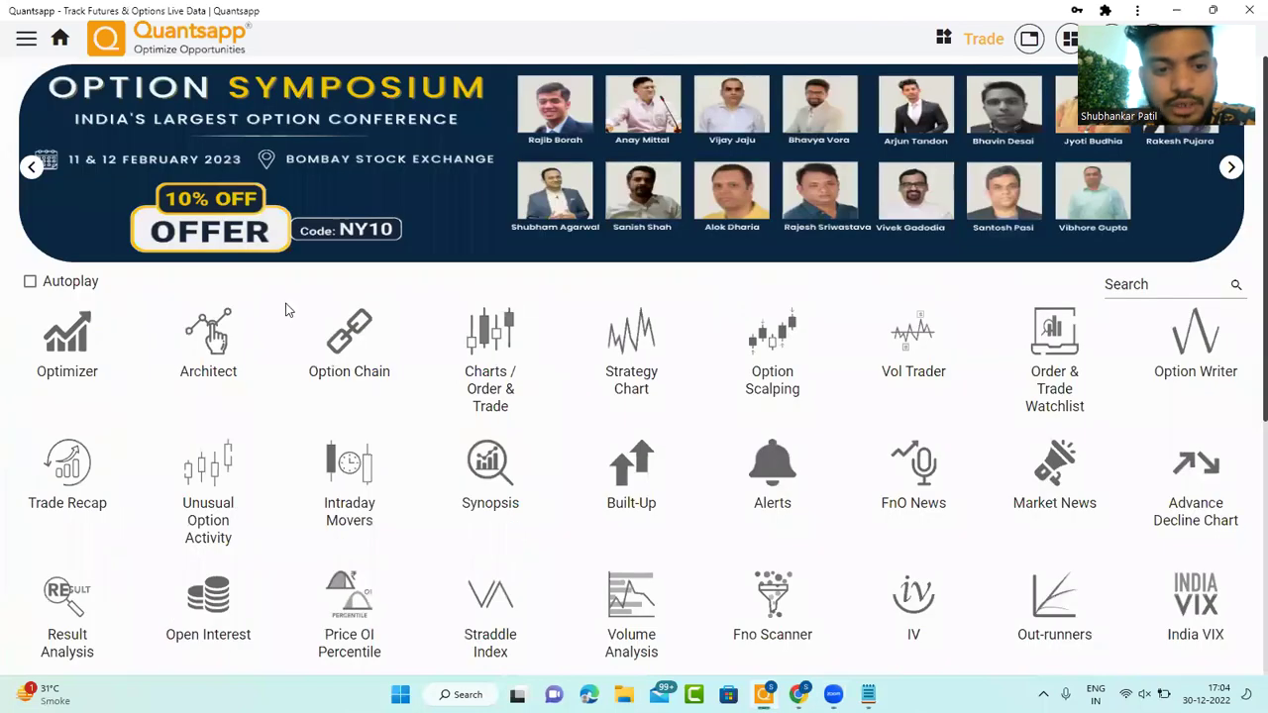
pyautogui.click(208, 337)
pyautogui.click(319, 412)
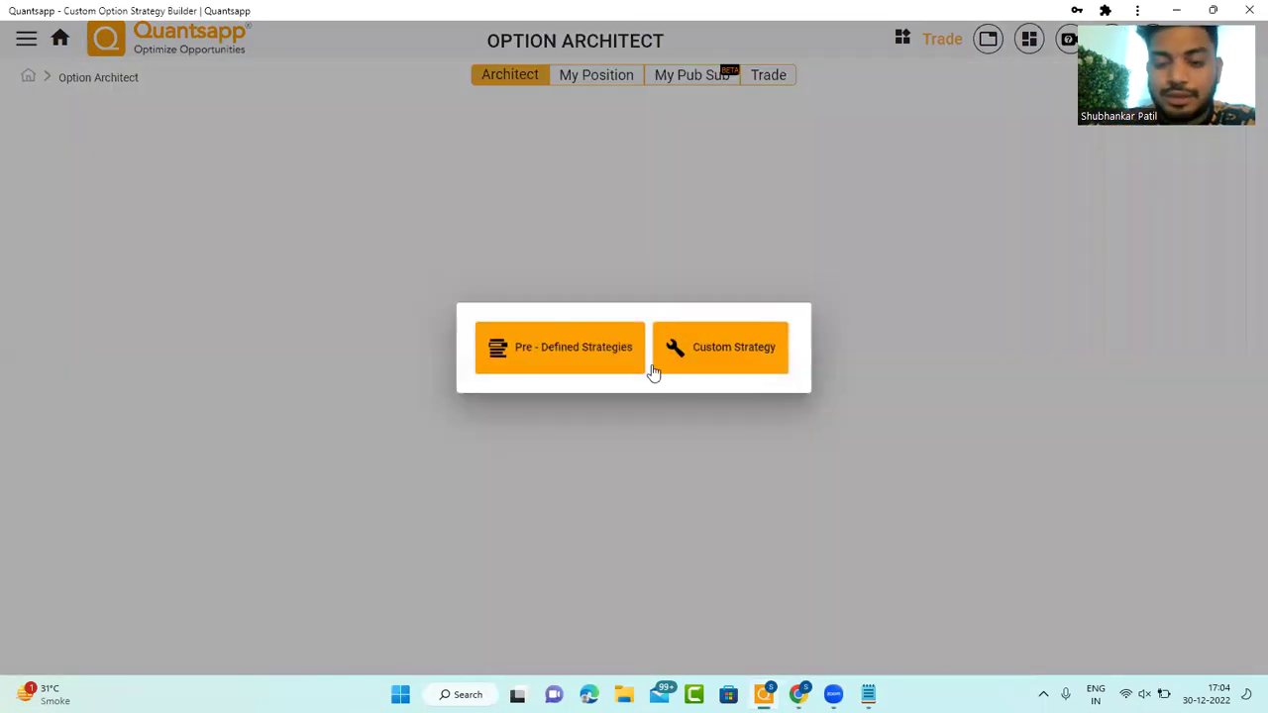
pyautogui.click(765, 351)
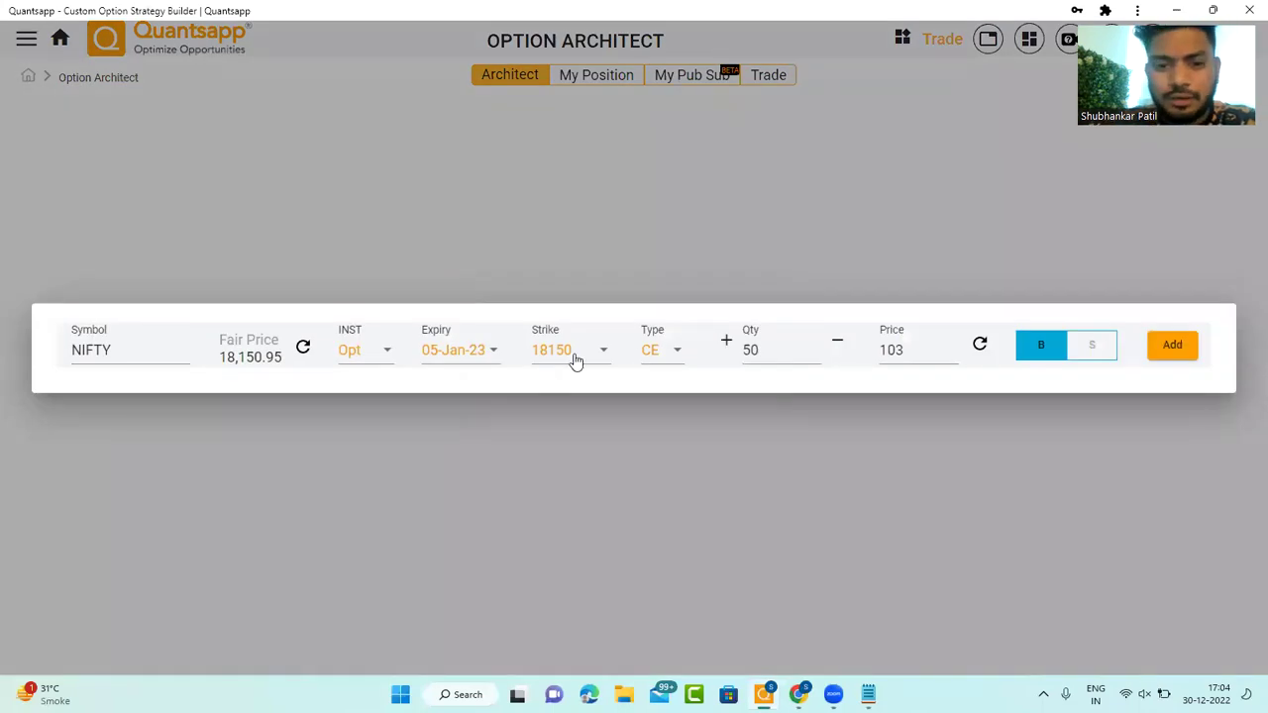
pyautogui.click(1175, 351)
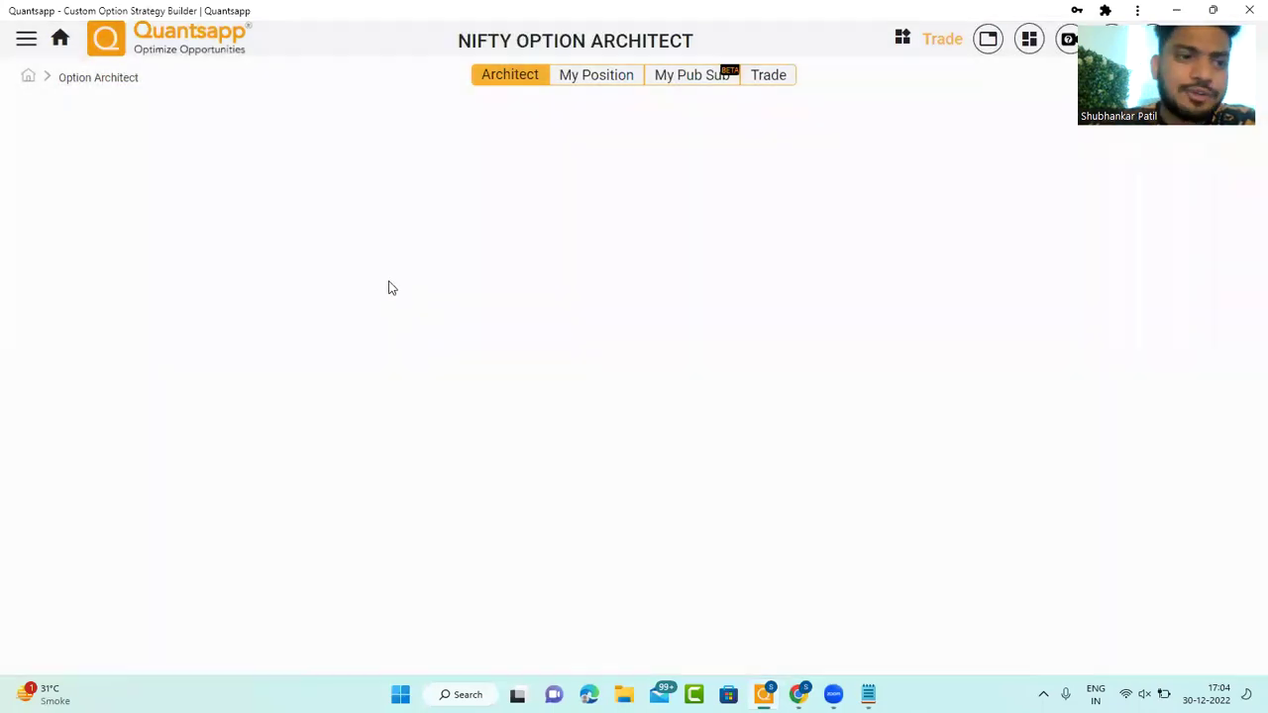
# Step: Add a leg buying 50 NIFTY 05-Jan-23 18150 PE at 104 to form a long straddle
pyautogui.click(40, 266)
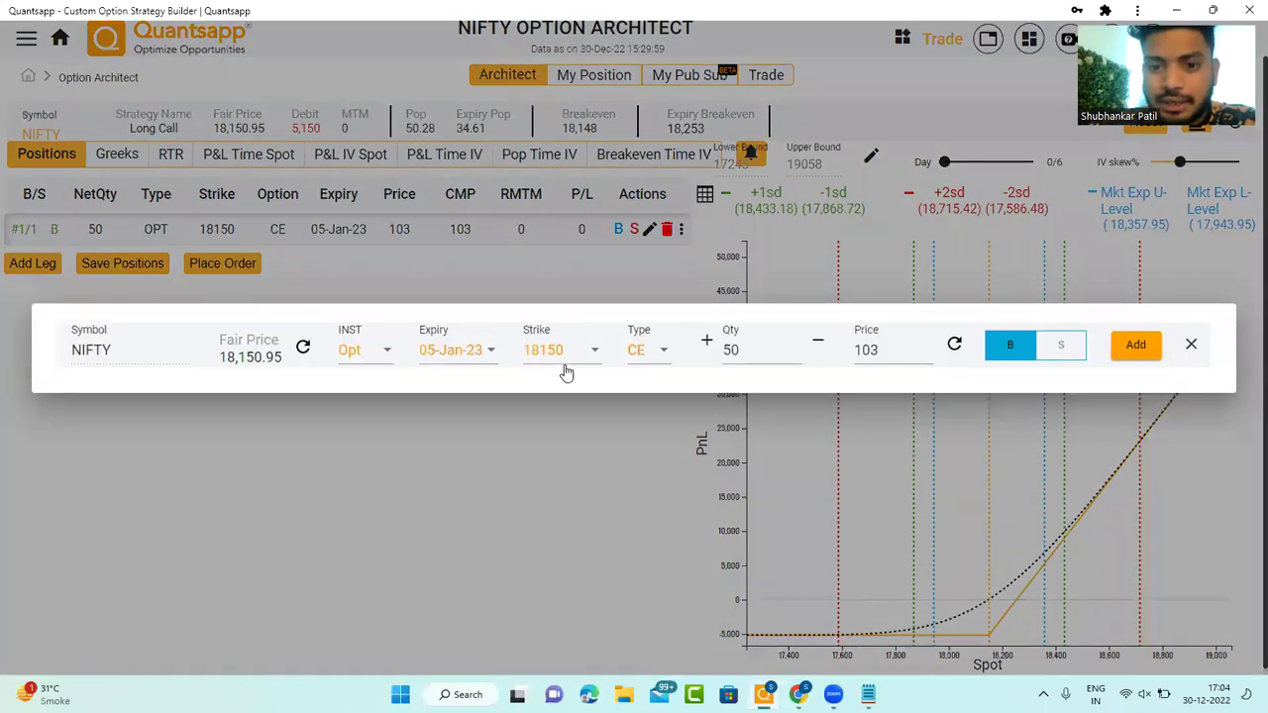
pyautogui.click(591, 368)
pyautogui.click(632, 351)
pyautogui.click(642, 426)
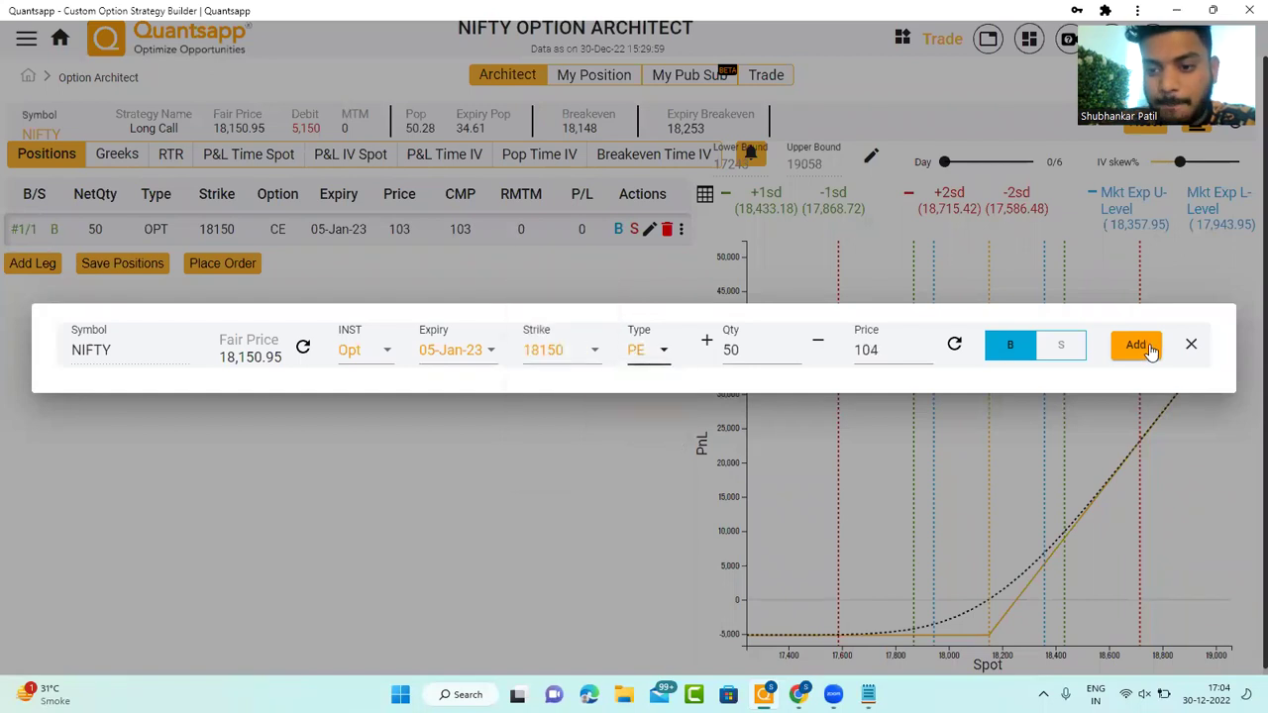
pyautogui.click(1136, 345)
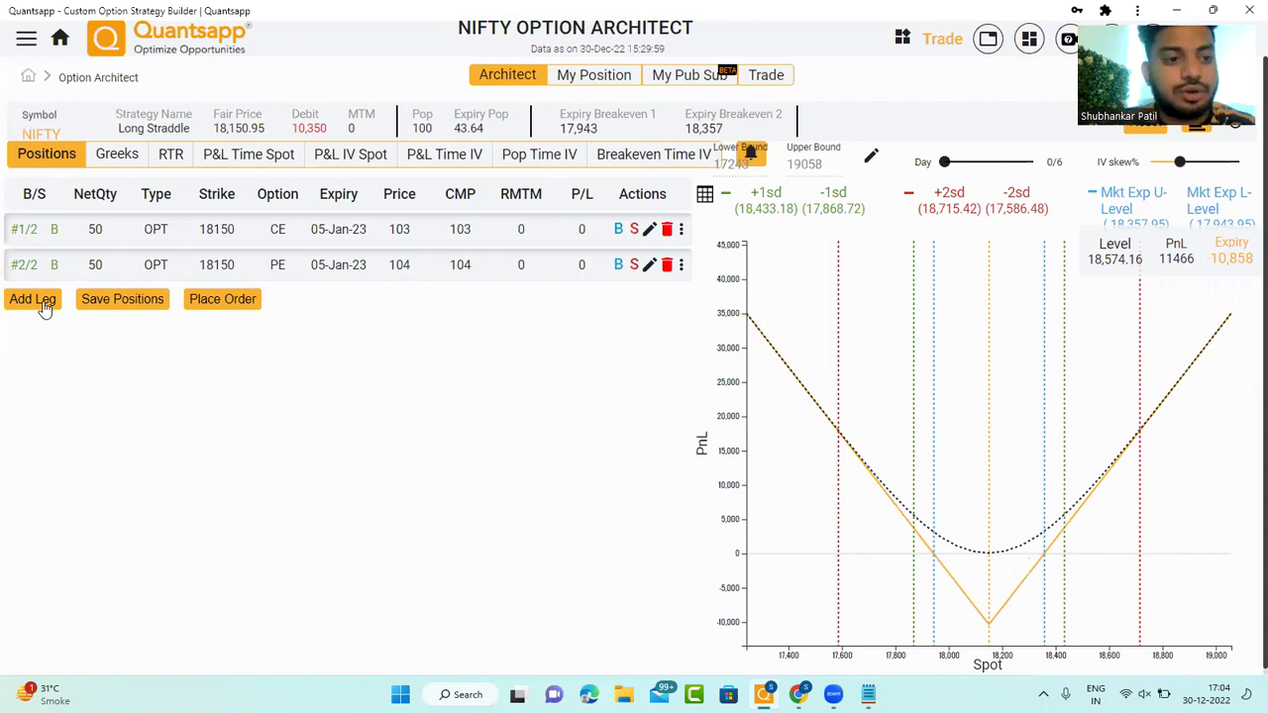
# Step: Add a leg selling 50 NIFTY 05-Jan-23 17900 PE at 27.05
pyautogui.click(40, 301)
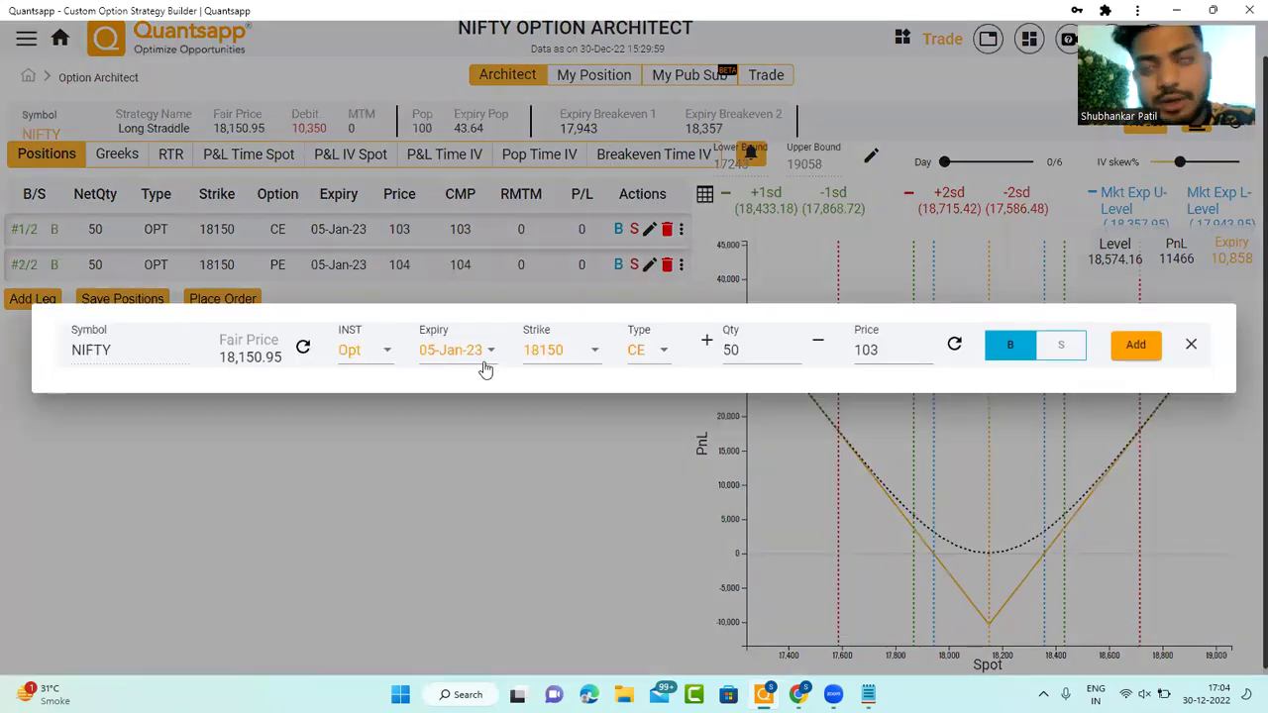
pyautogui.click(579, 352)
pyautogui.scroll(5, 580, 411)
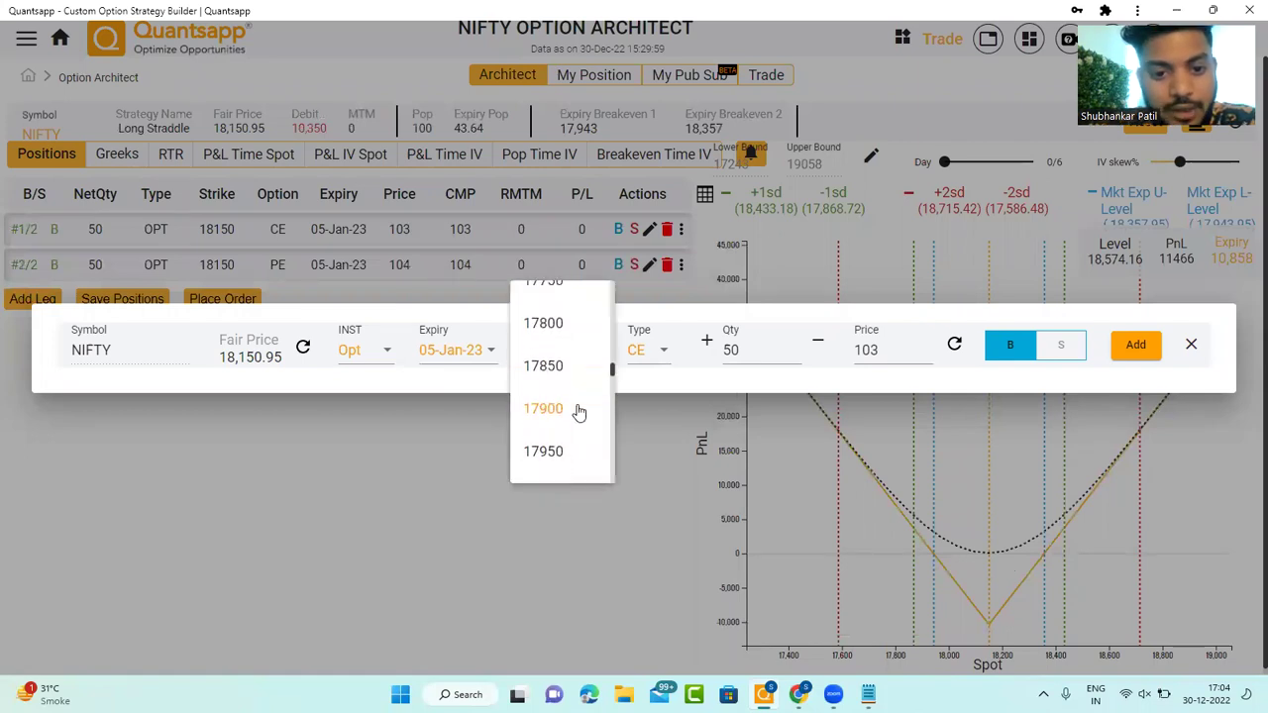
pyautogui.click(579, 409)
pyautogui.click(1070, 353)
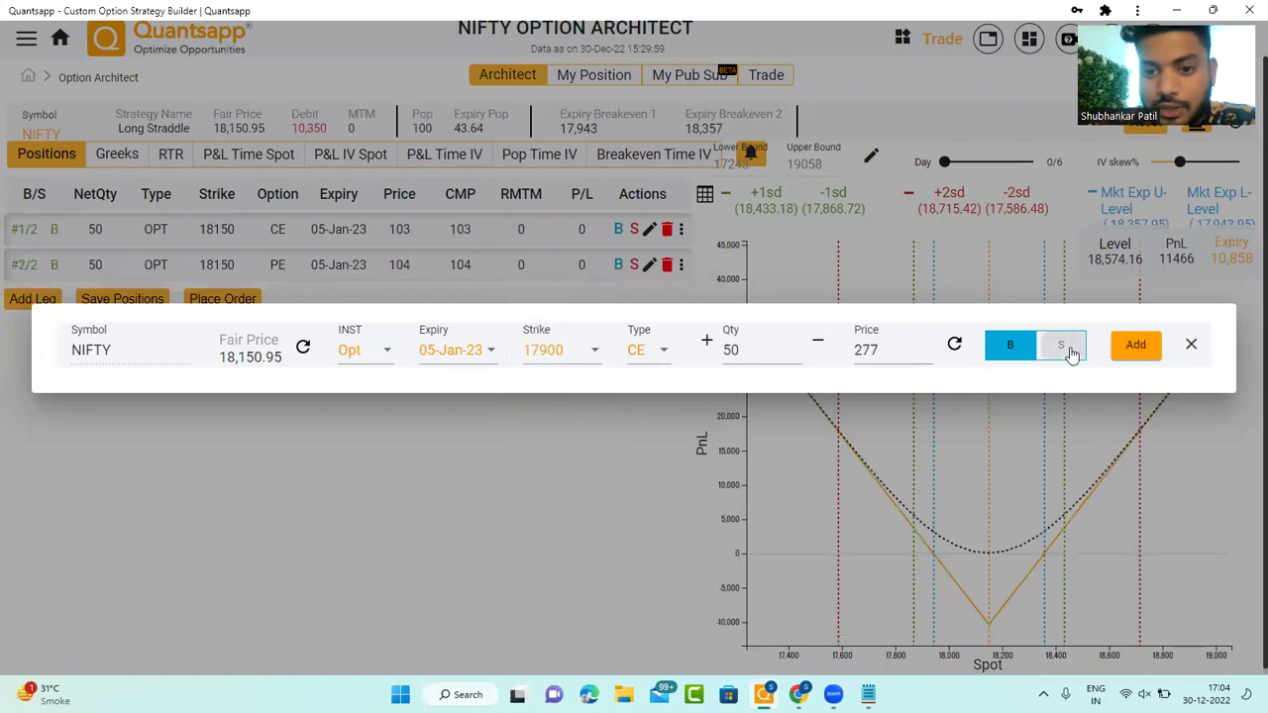
pyautogui.click(626, 363)
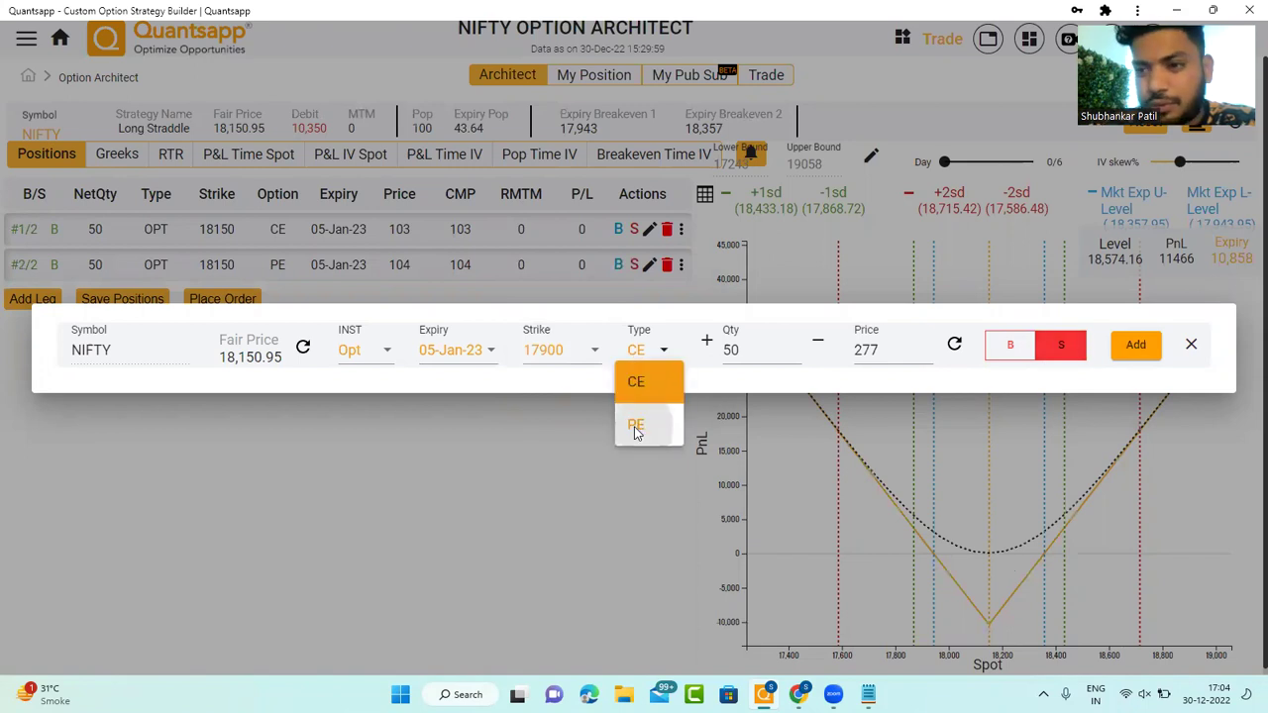
pyautogui.click(635, 426)
pyautogui.click(1135, 347)
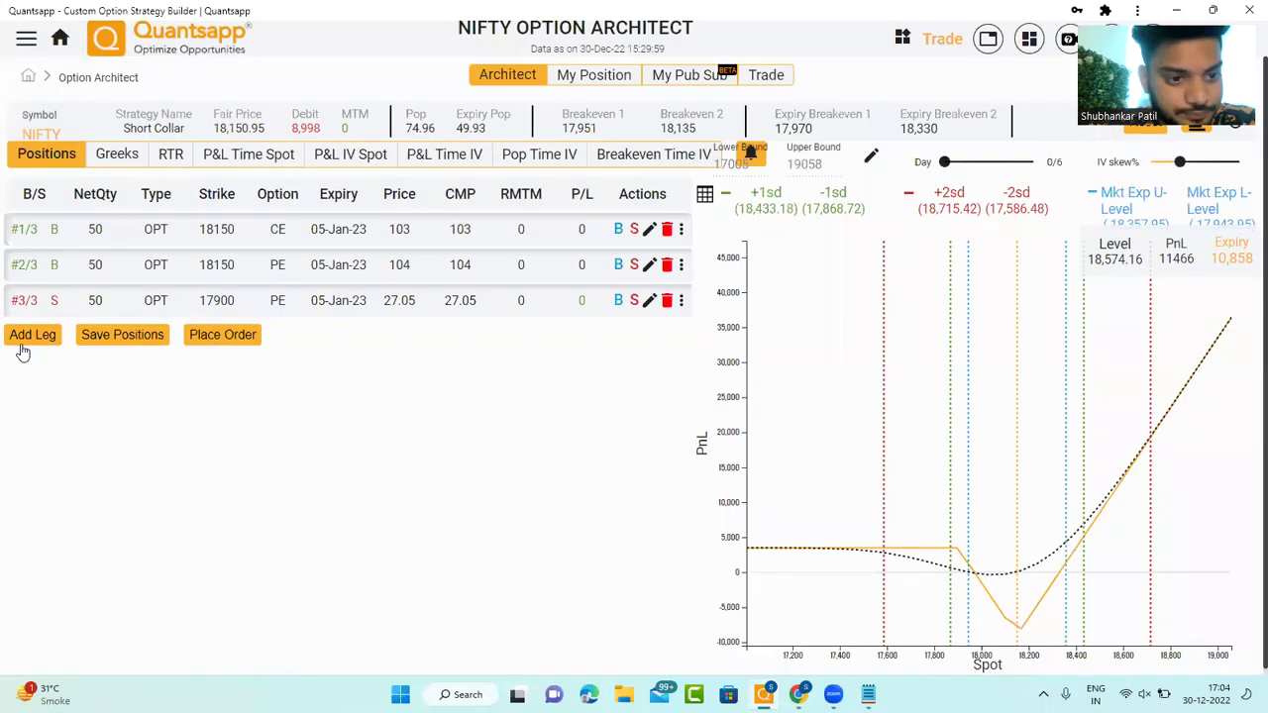
# Step: Add a leg selling 50 NIFTY 05-Jan-23 18400 CE at 24.5 and advance the payoff day to 3 of 6
pyautogui.click(33, 335)
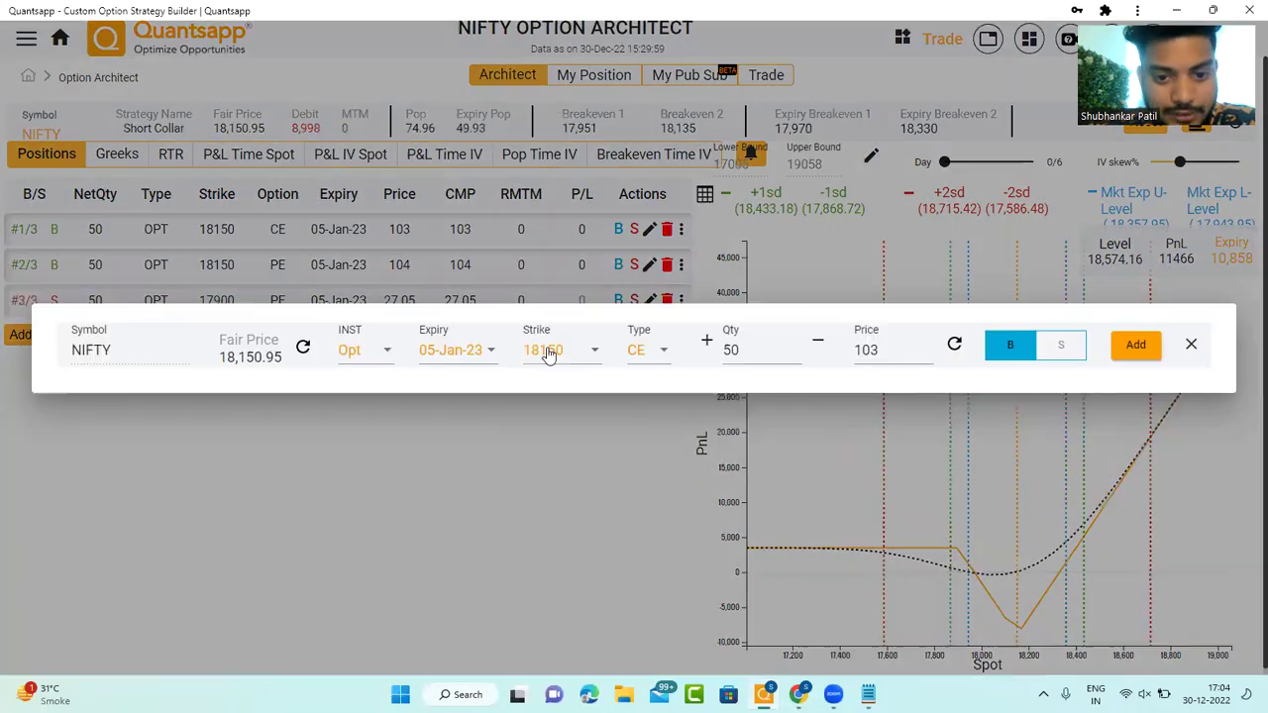
pyautogui.click(550, 357)
pyautogui.scroll(-3, 560, 388)
pyautogui.click(561, 387)
pyautogui.click(1060, 346)
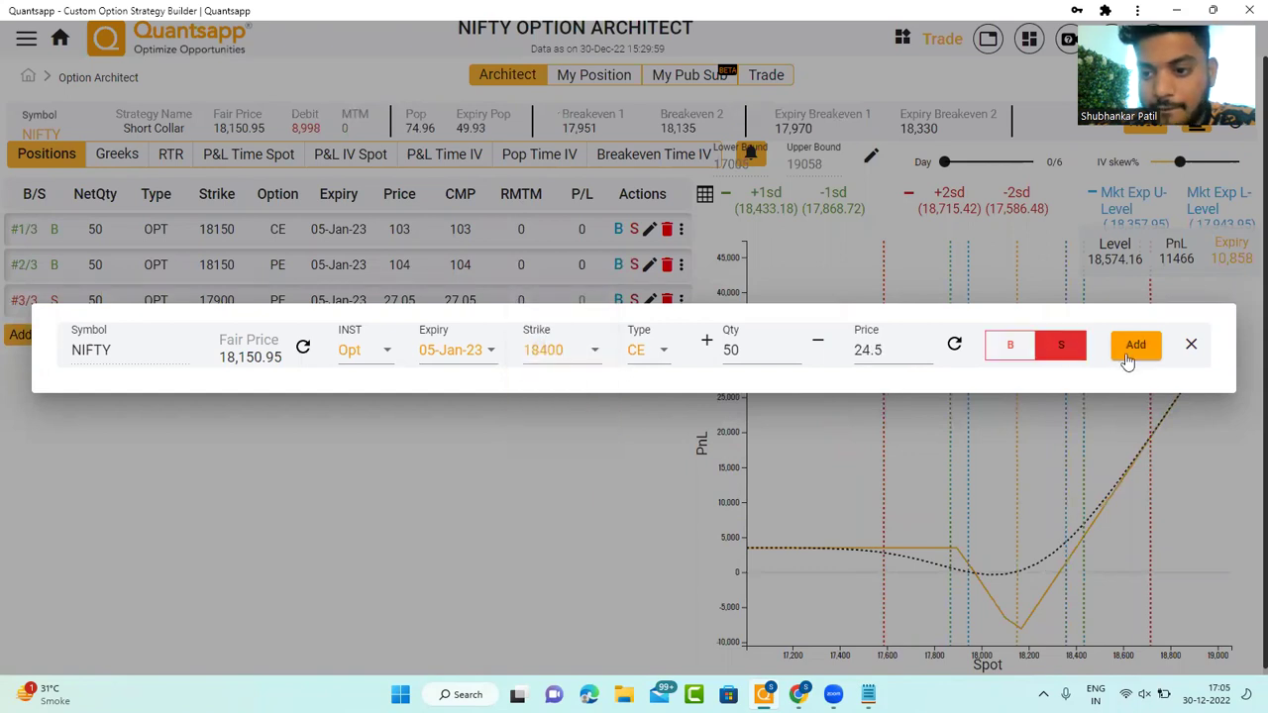
pyautogui.click(1132, 348)
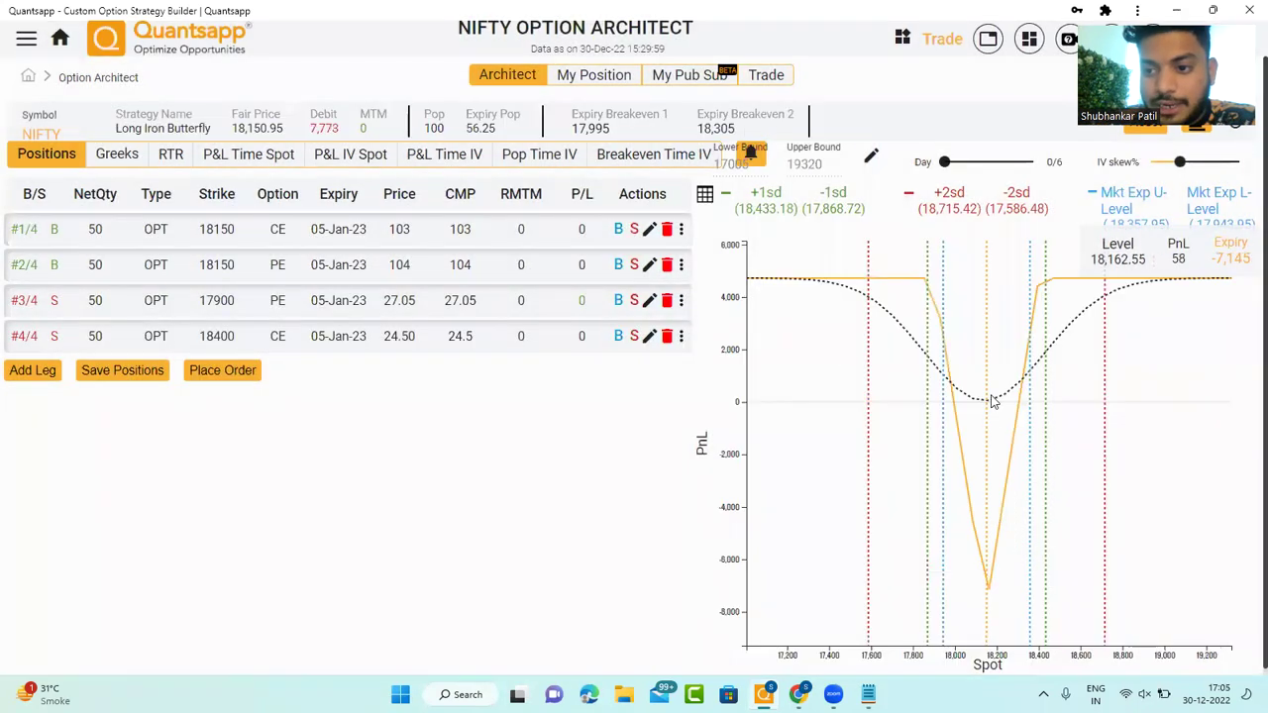
pyautogui.moveTo(947, 162); pyautogui.dragTo(988, 163)
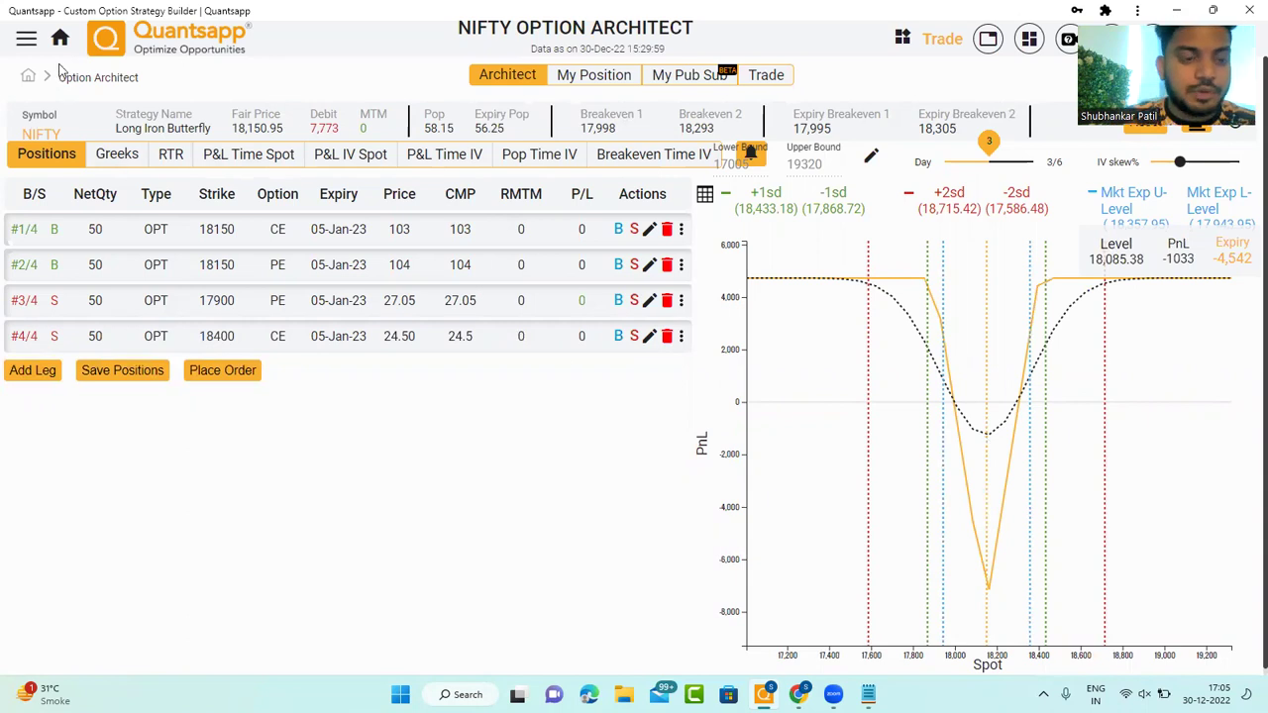
# Step: In Notepad, write rule 3 as "0.25-0.2 DELTA OPTION SELL HEDGES FOR LONG VOL TRADE", start item 4, and return to the Option Architect
pyautogui.moveTo(868, 694)
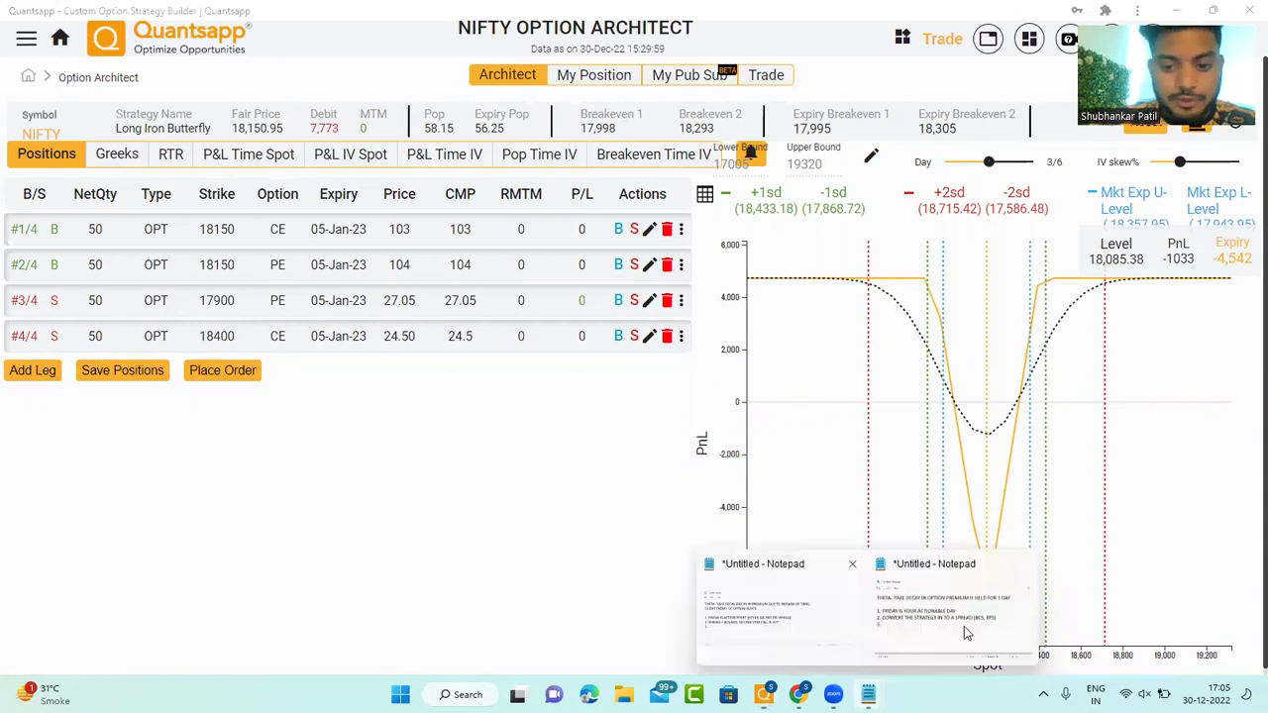
pyautogui.click(964, 626)
pyautogui.write('0.')
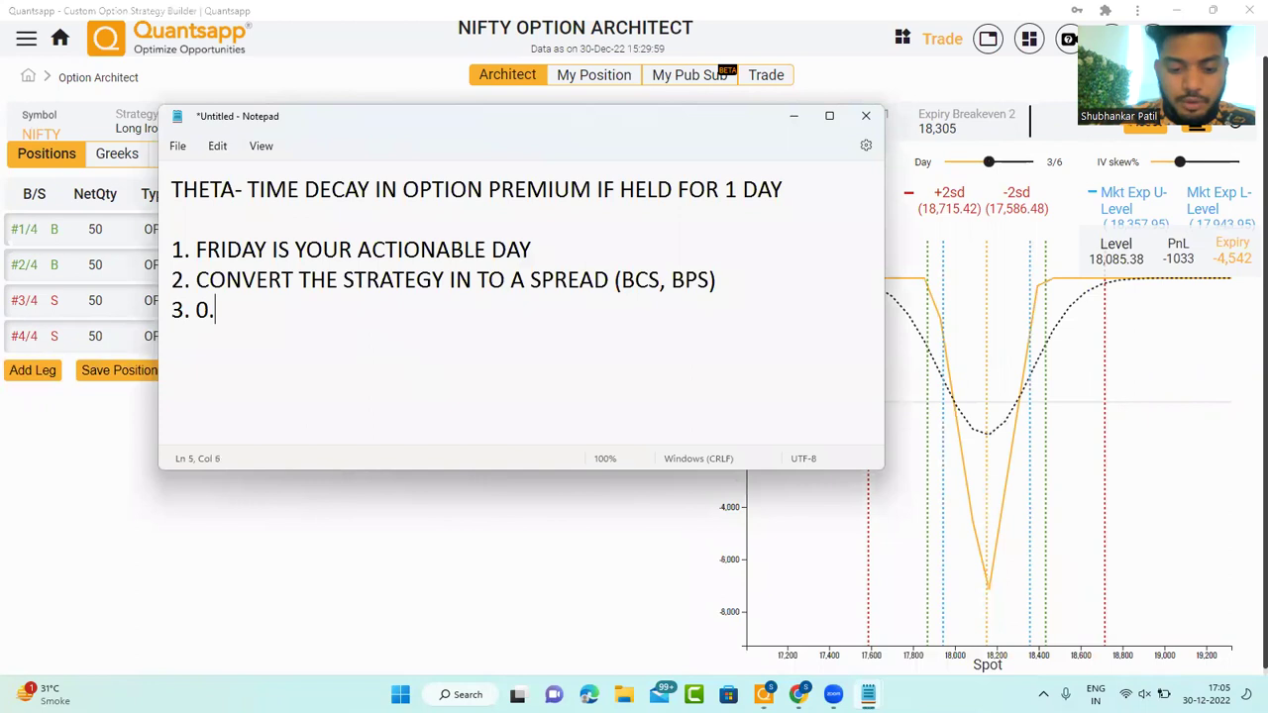
pyautogui.write('25-0.2')
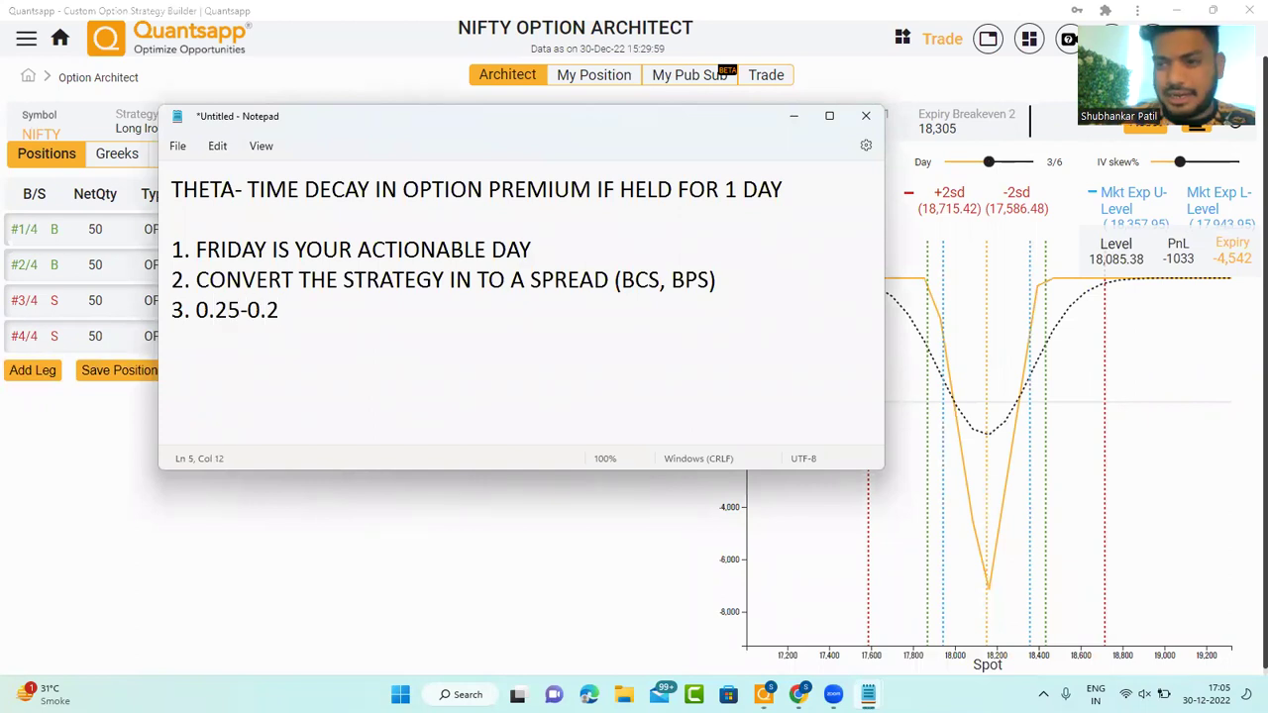
pyautogui.press('BackSpace')
pyautogui.write('2')
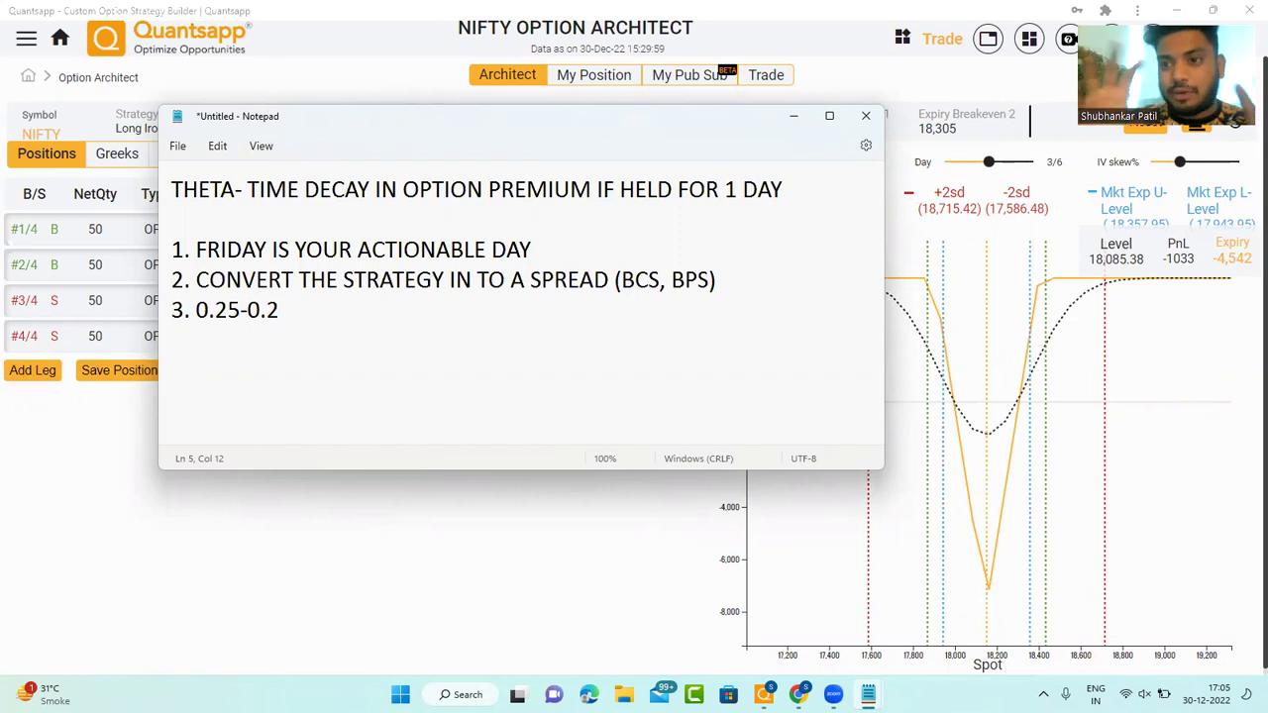
pyautogui.write(' DELTA ')
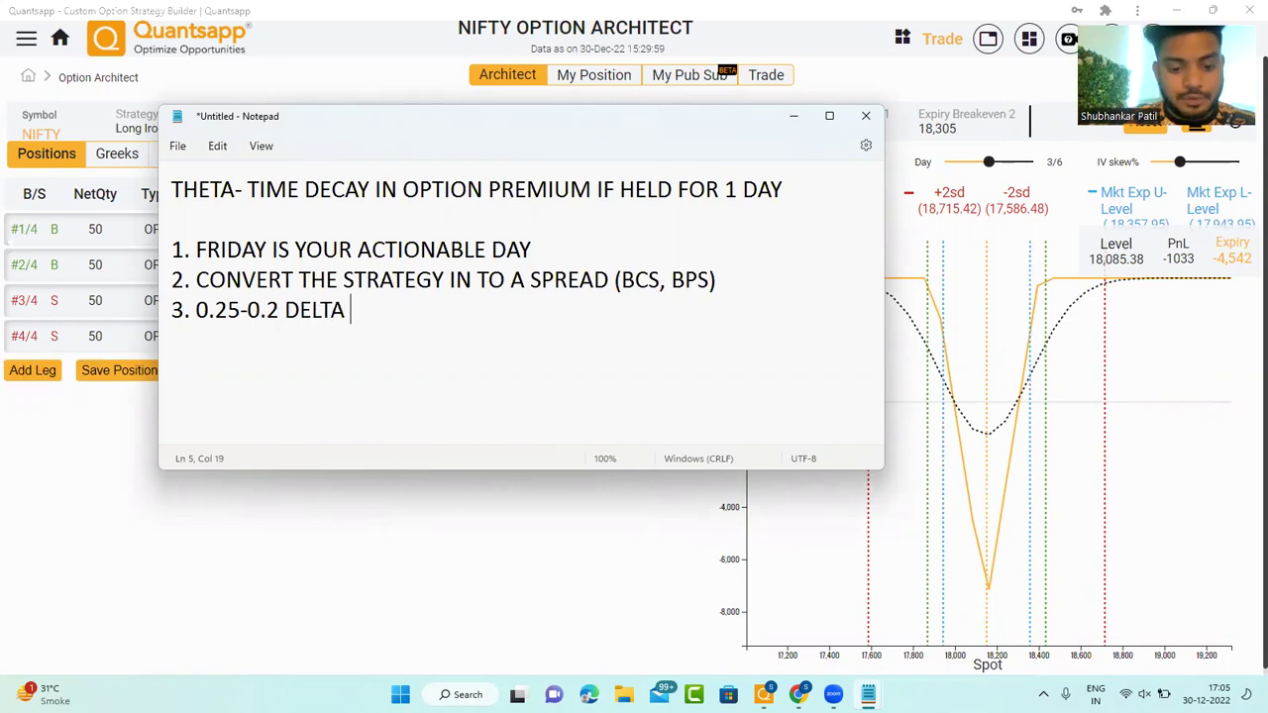
pyautogui.write('OPT')
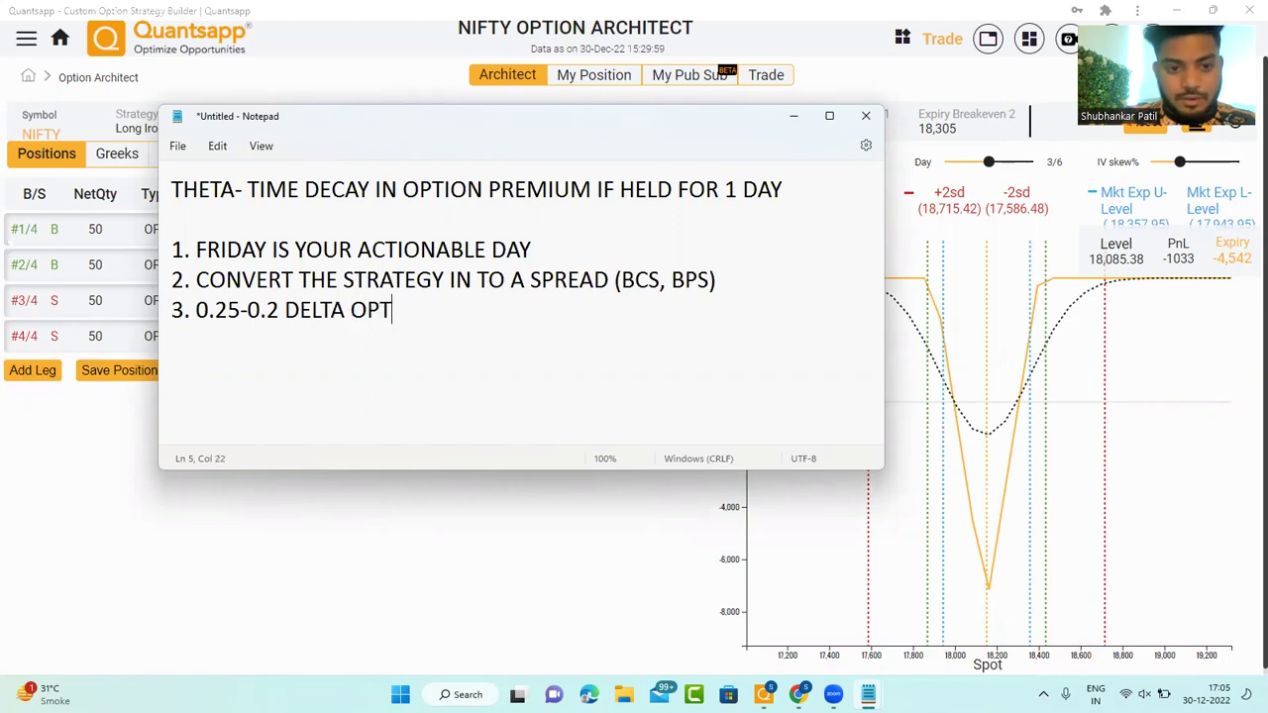
pyautogui.write('ION SELL HEDG')
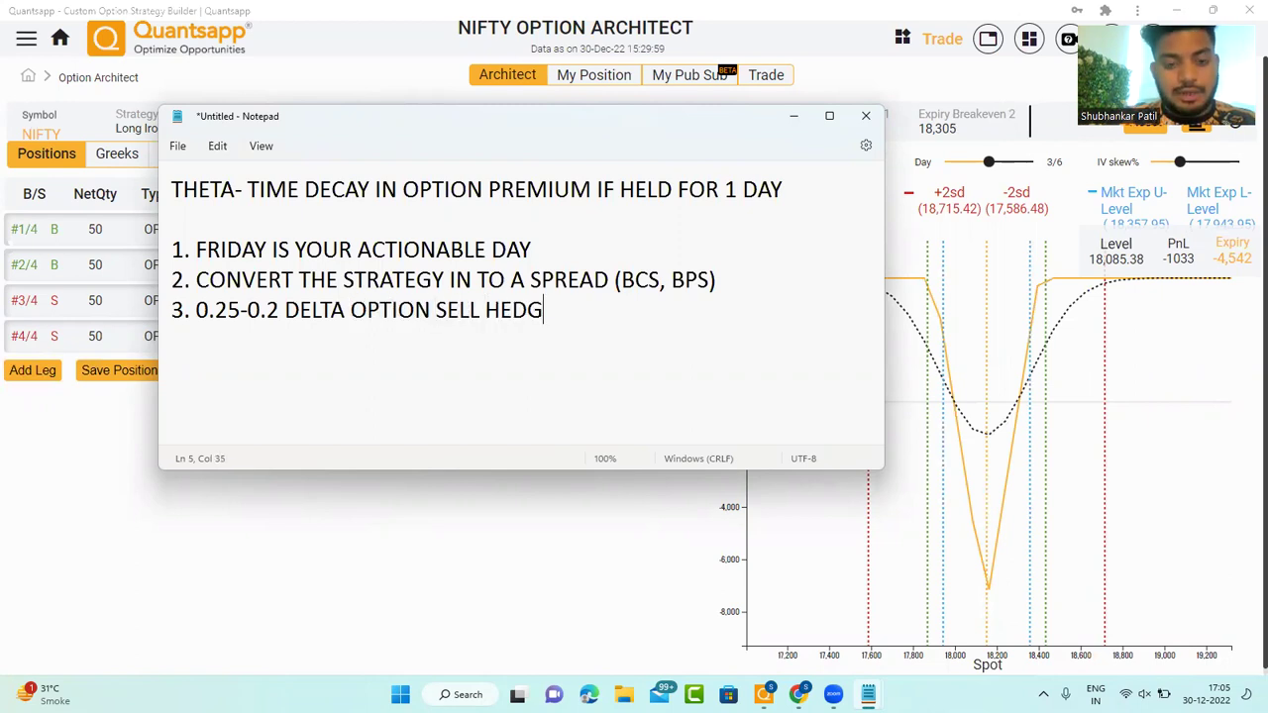
pyautogui.write('ES FOR L')
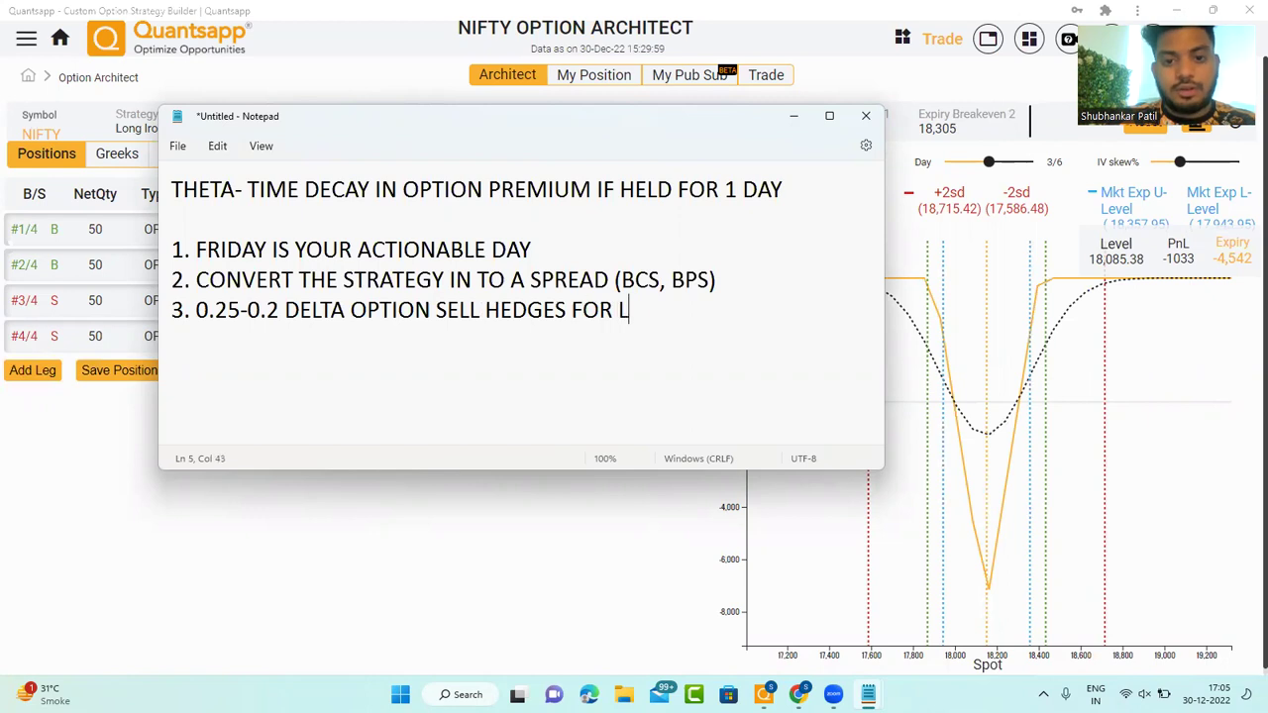
pyautogui.write('ONG VOL TRADE')
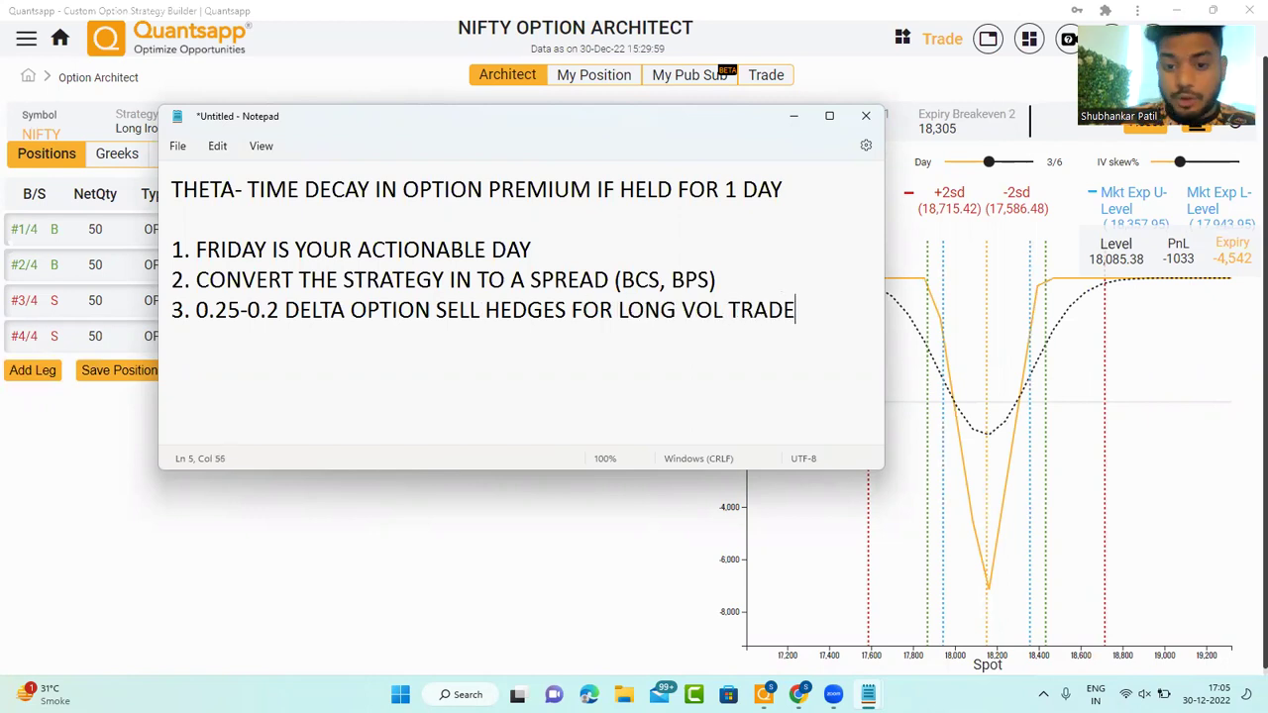
pyautogui.press('Return')
pyautogui.write('4/')
pyautogui.press('BackSpace')
pyautogui.write('.')
pyautogui.click(308, 604)
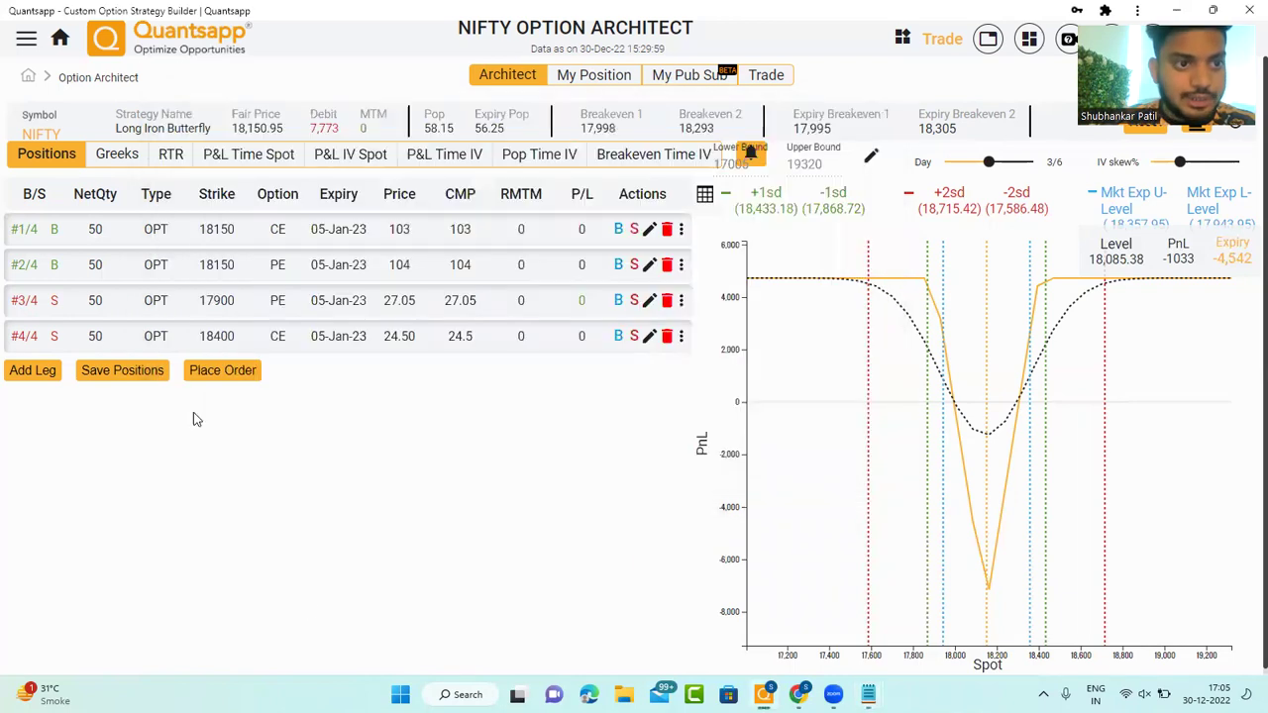
# Step: Open the implied volatility grid from the home page and switch to the NIFTY IV chart to examine current IV levels
pyautogui.click(26, 85)
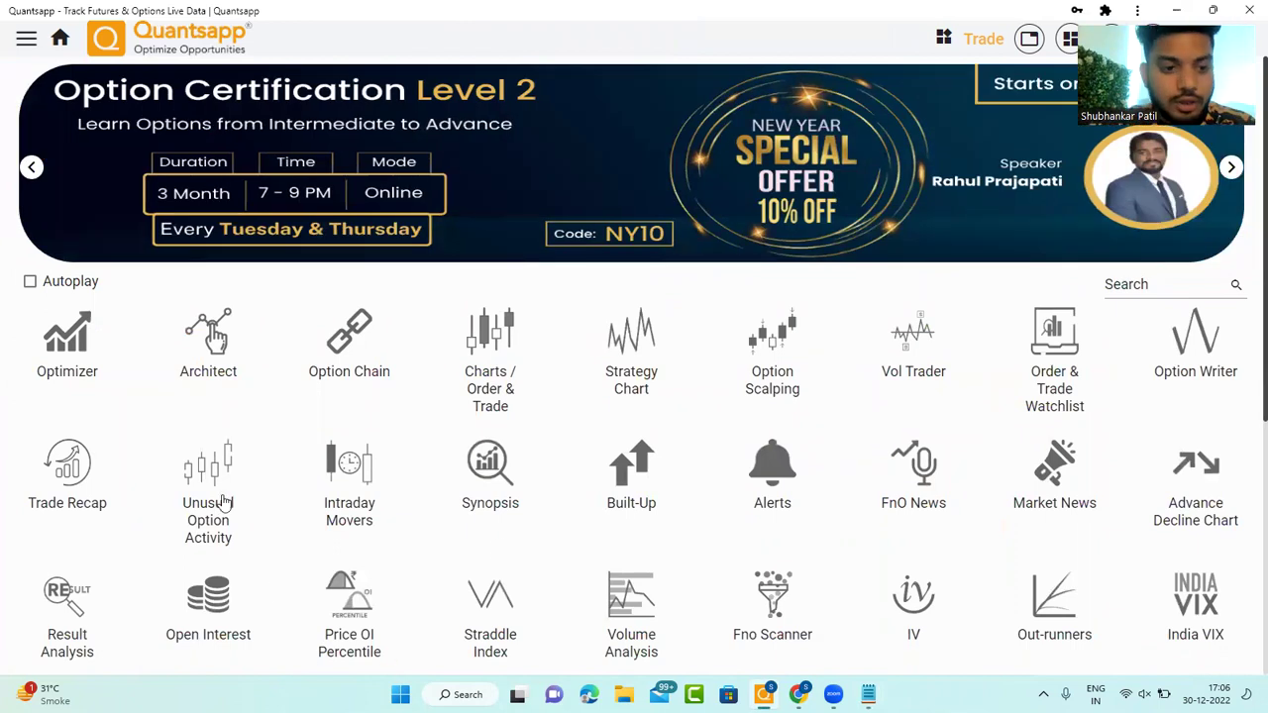
pyautogui.click(220, 354)
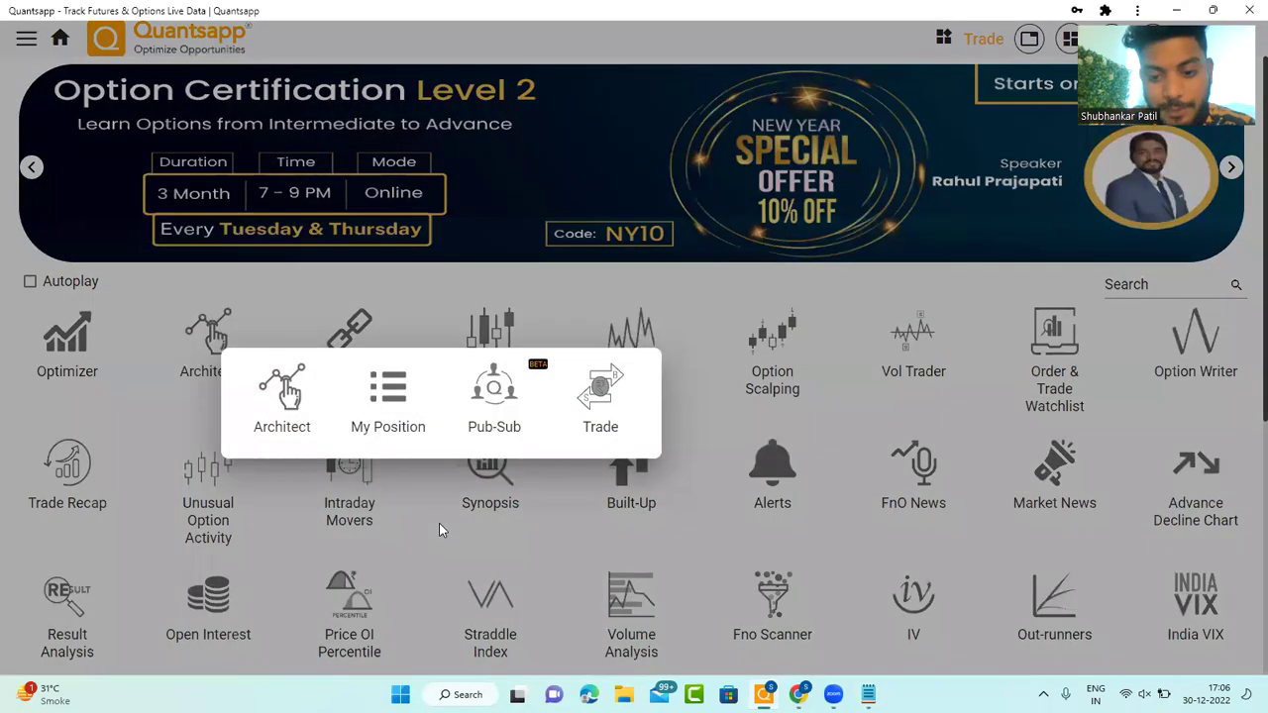
pyautogui.click(876, 634)
pyautogui.moveTo(842, 589)
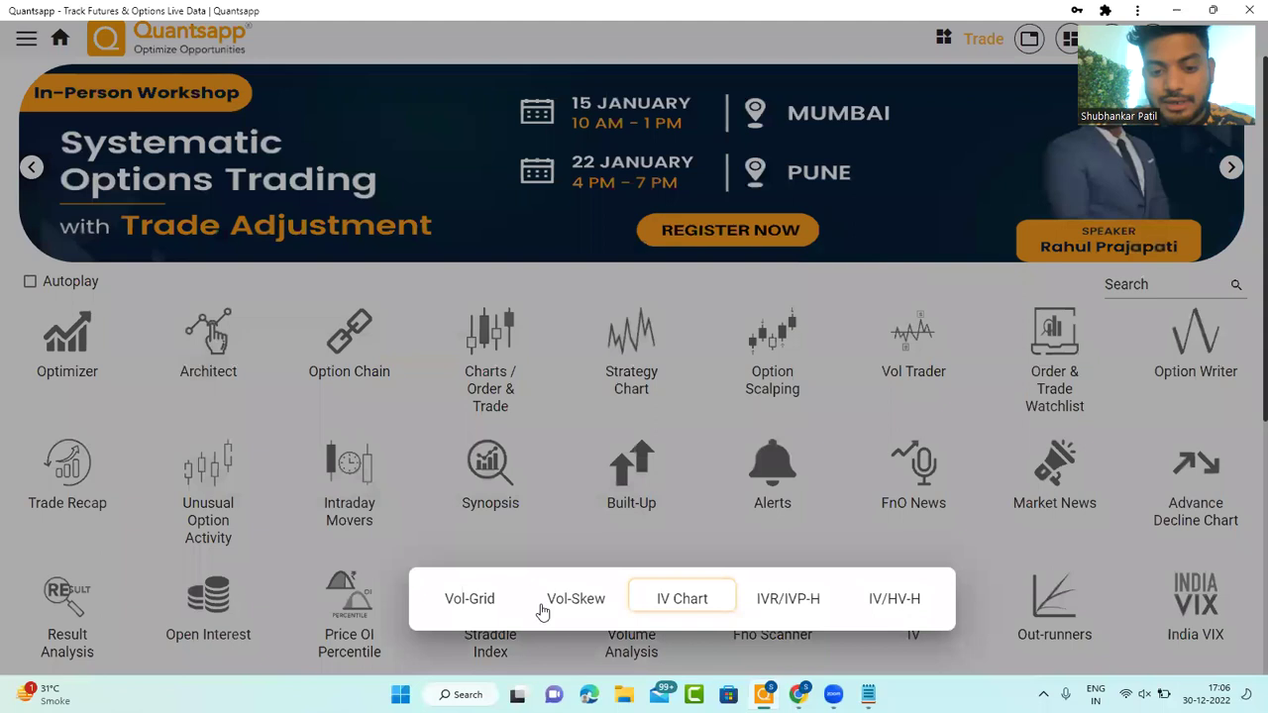
pyautogui.click(474, 599)
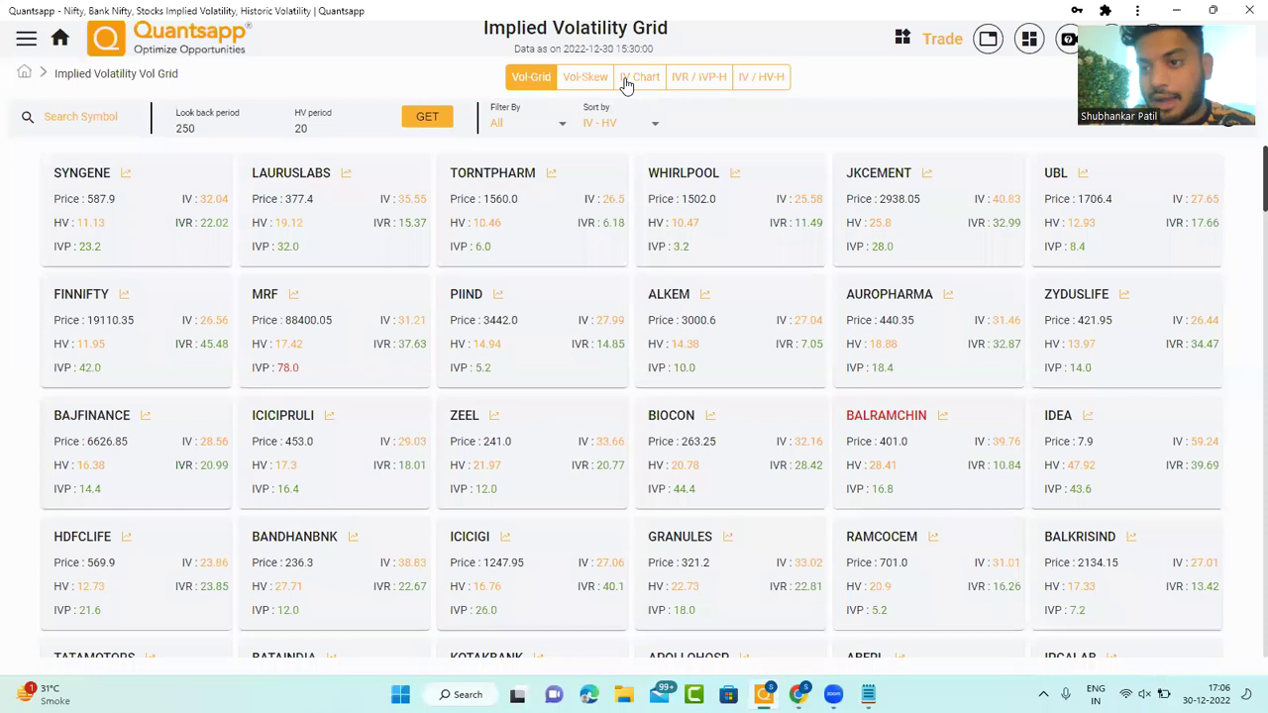
pyautogui.click(624, 79)
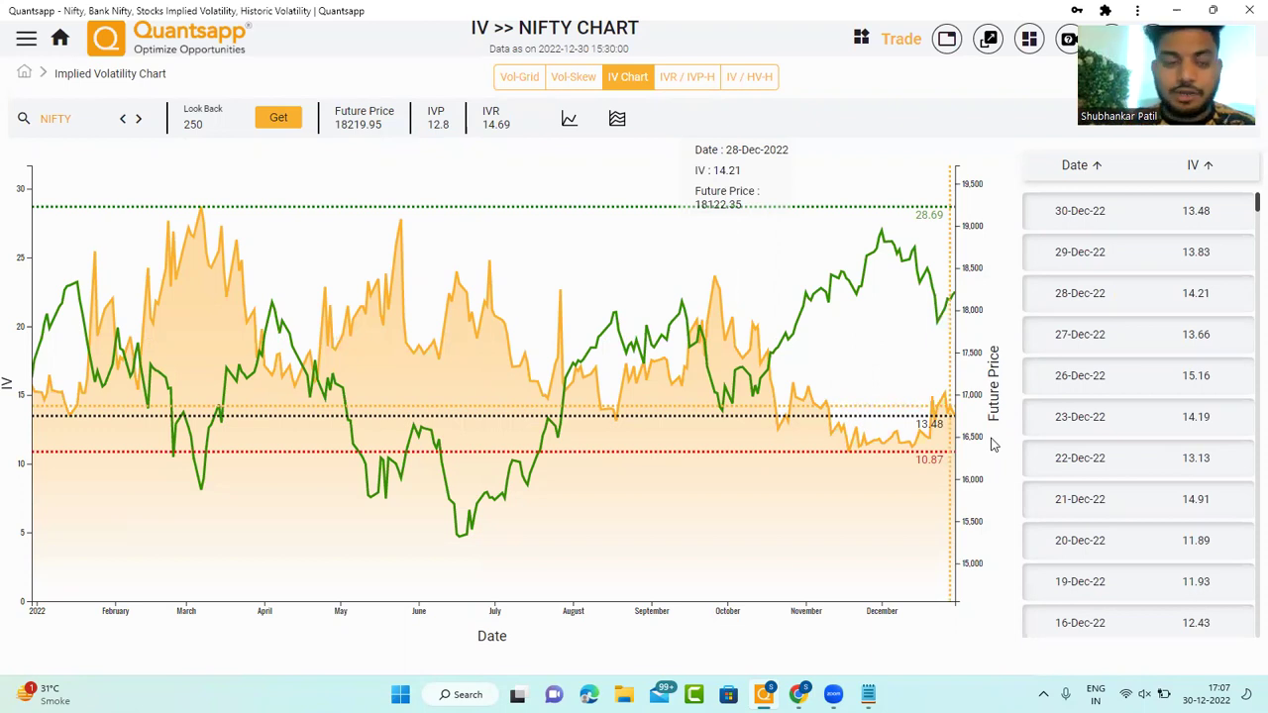
# Step: Start a new custom Architect strategy selling 50 NIFTY 05-Jan-23 18150 CE at 103
pyautogui.click(57, 41)
pyautogui.moveTo(212, 364)
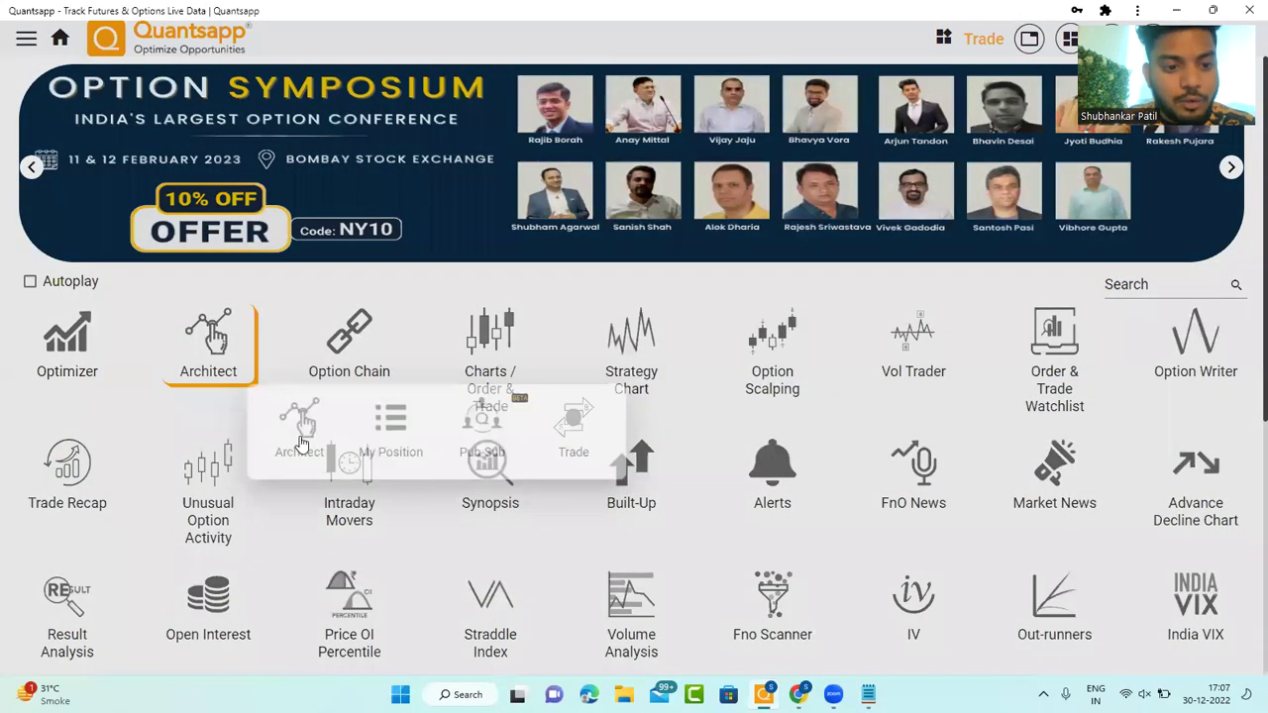
pyautogui.click(302, 441)
pyautogui.click(710, 352)
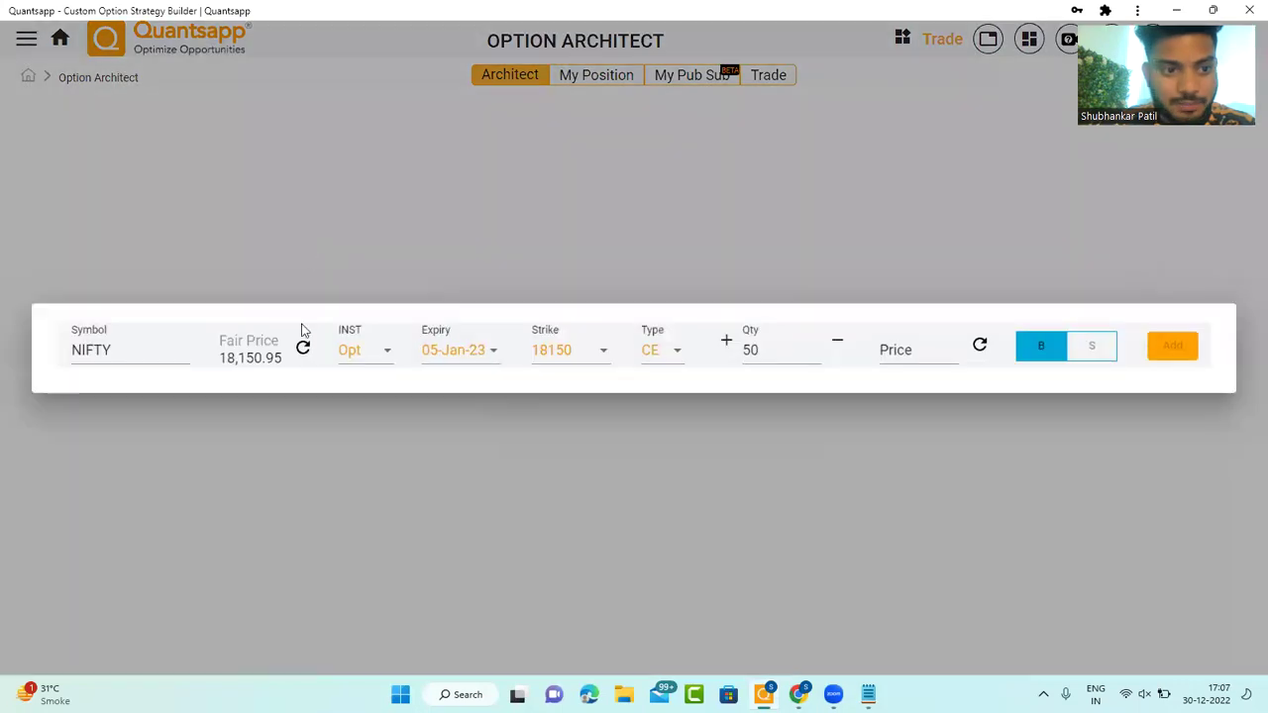
pyautogui.click(492, 348)
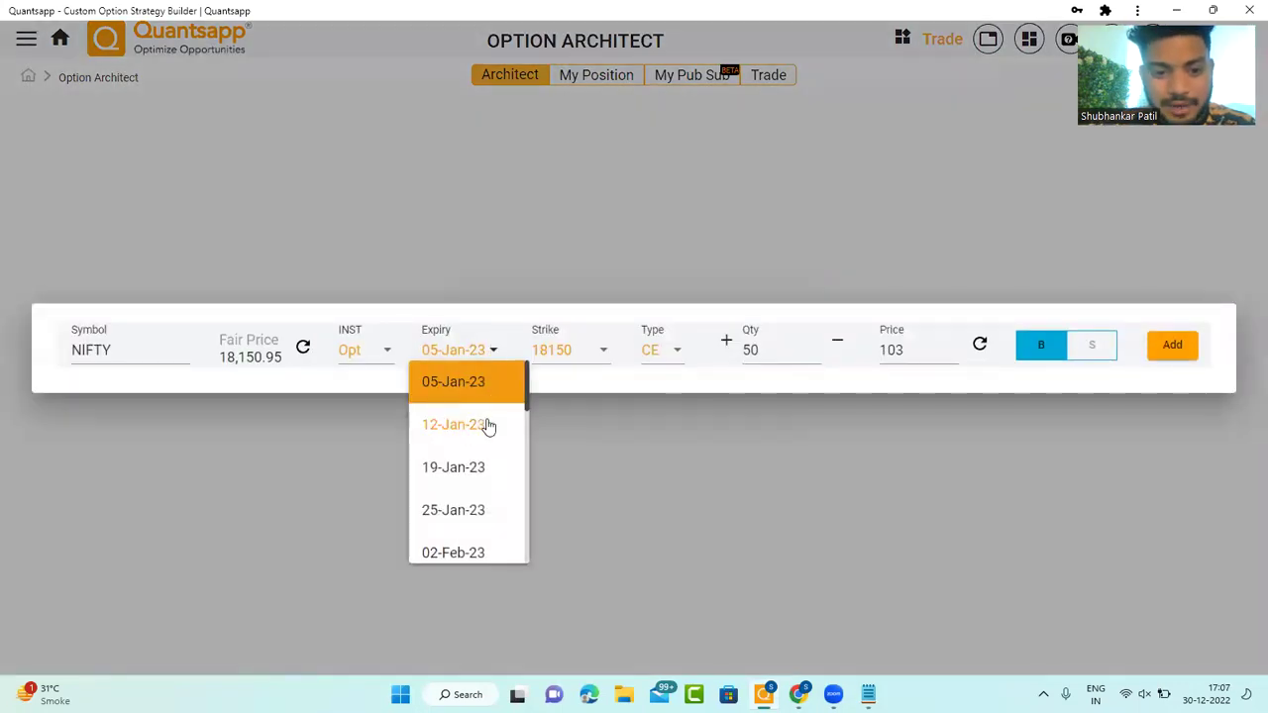
pyautogui.click(1103, 352)
pyautogui.click(1172, 344)
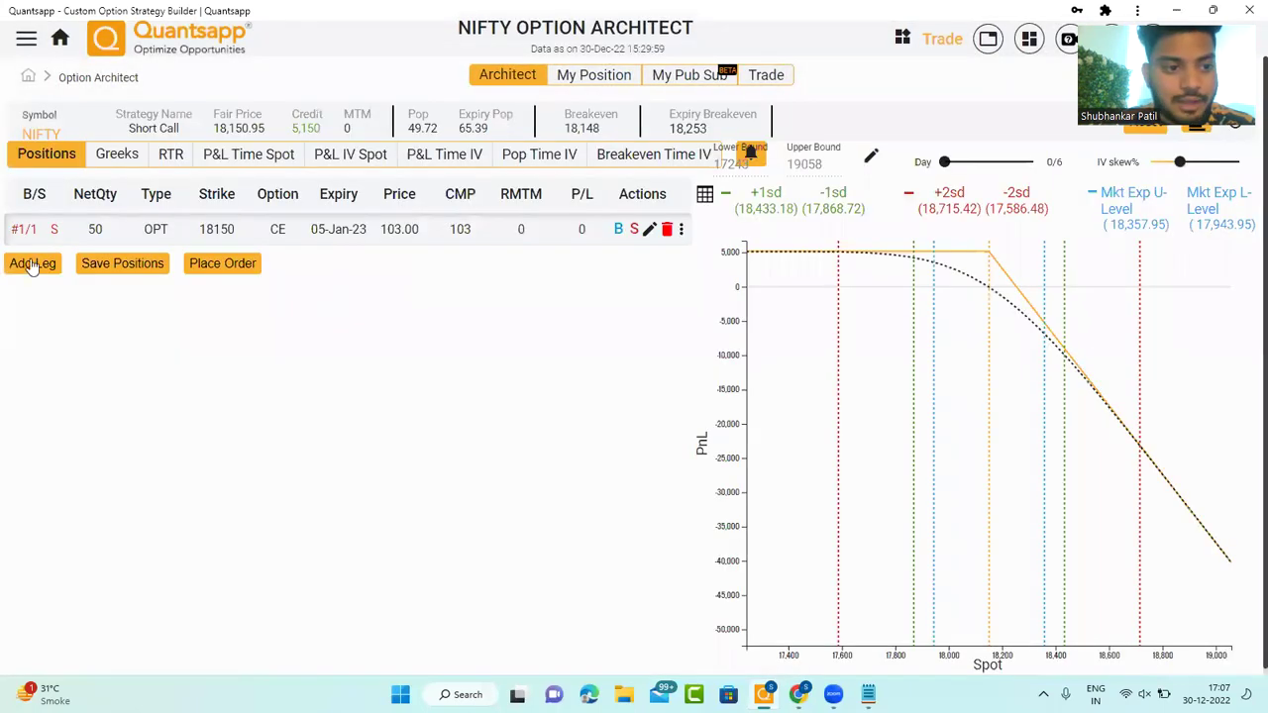
# Step: Examine the short call's Greeks, highlighting its total vega, and return to the positions list
pyautogui.click(117, 153)
pyautogui.moveTo(630, 209); pyautogui.dragTo(585, 218)
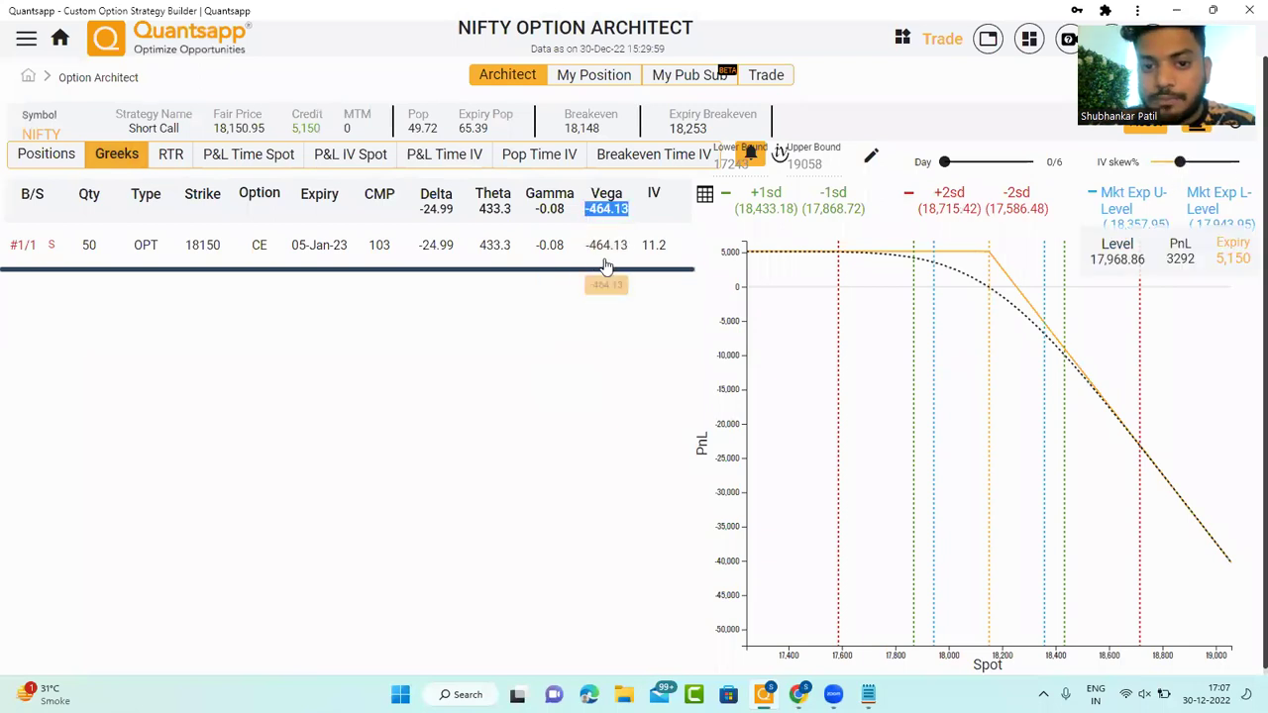
pyautogui.click(45, 156)
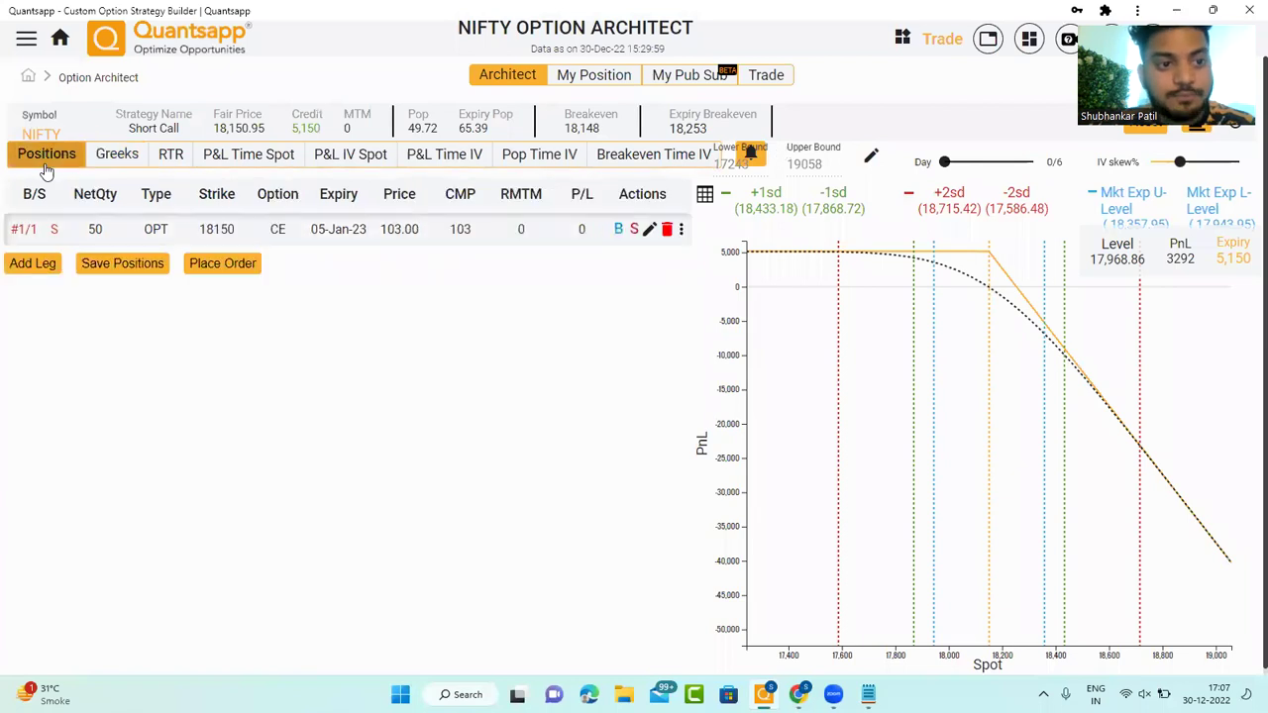
# Step: Add a leg buying 50 NIFTY 12-Jan-23 18150 CE at 178.55 to form a long calendar call spread
pyautogui.click(34, 262)
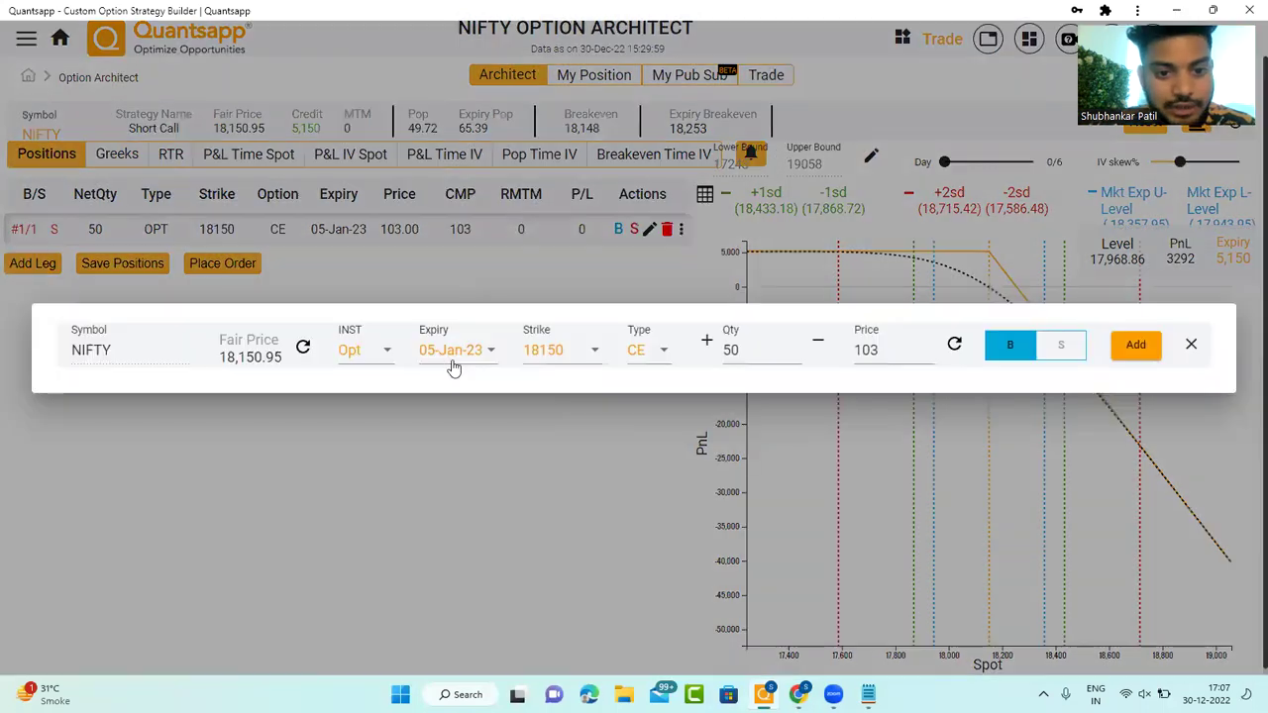
pyautogui.click(449, 356)
pyautogui.click(470, 420)
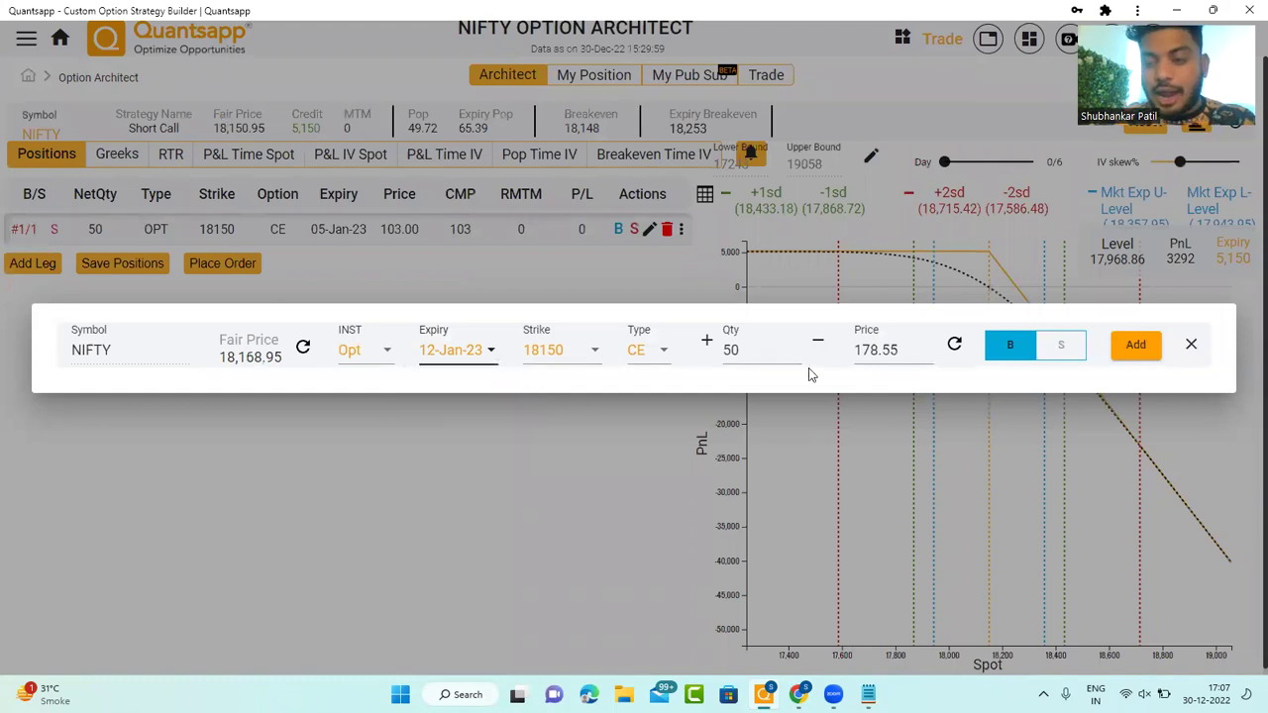
pyautogui.click(1132, 345)
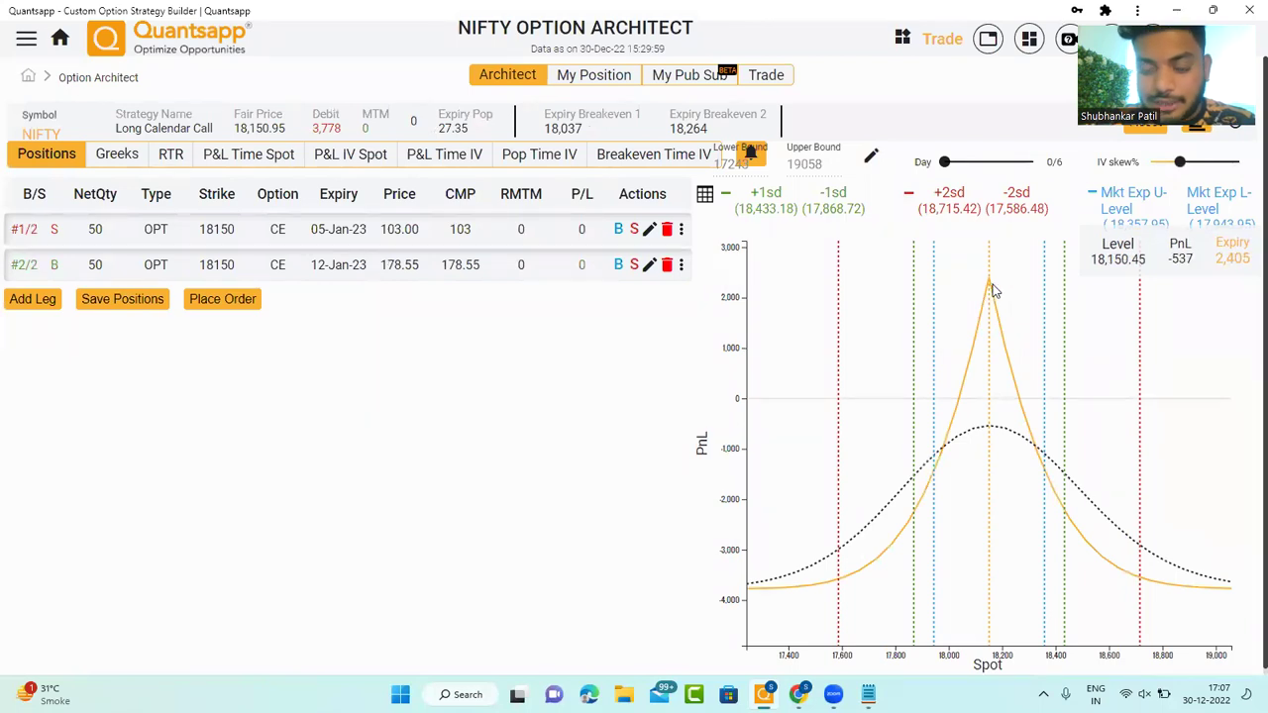
# Step: Examine the calendar spread's net theta and vega in the Greeks against its positions at payoff day 0
pyautogui.click(117, 157)
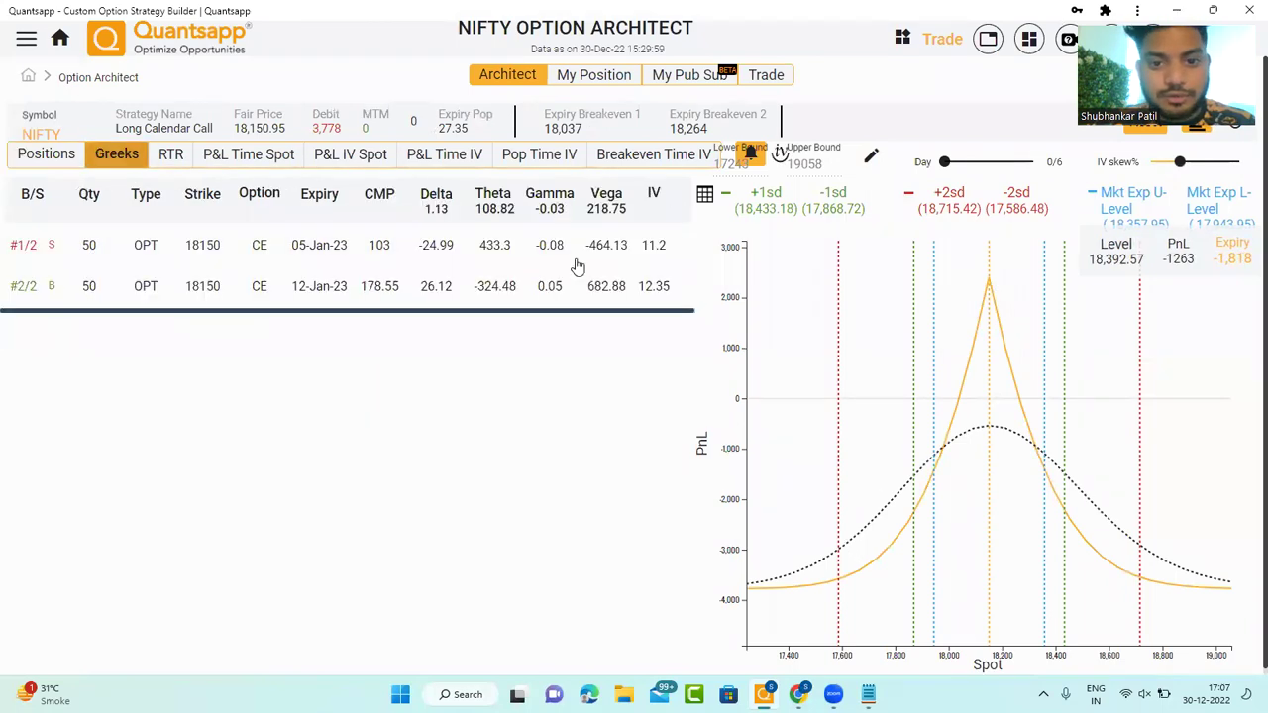
pyautogui.click(54, 156)
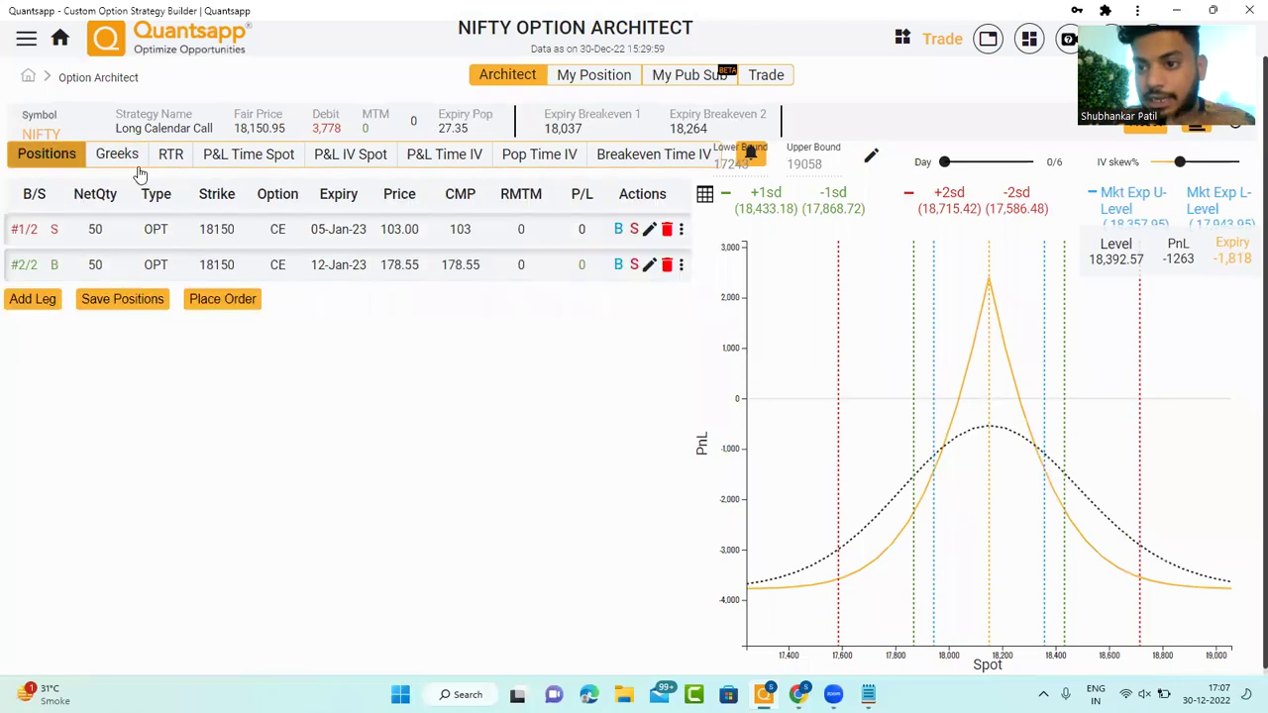
pyautogui.click(947, 162)
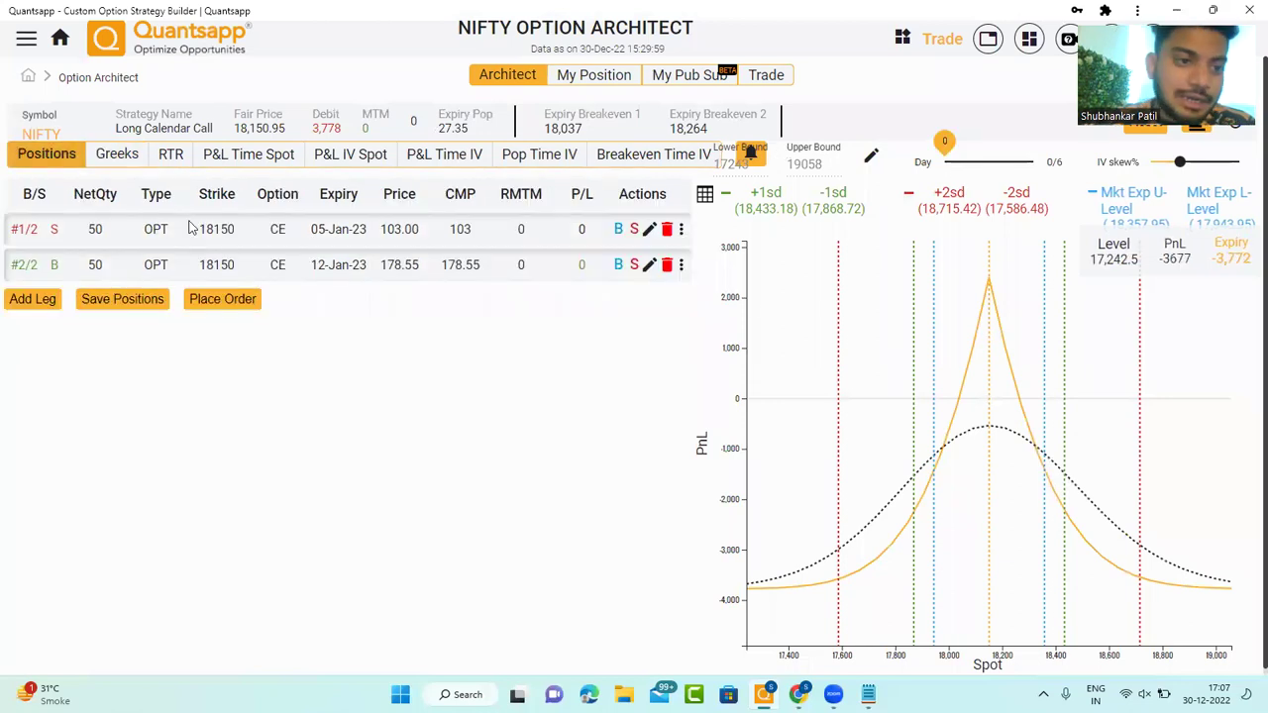
pyautogui.click(119, 156)
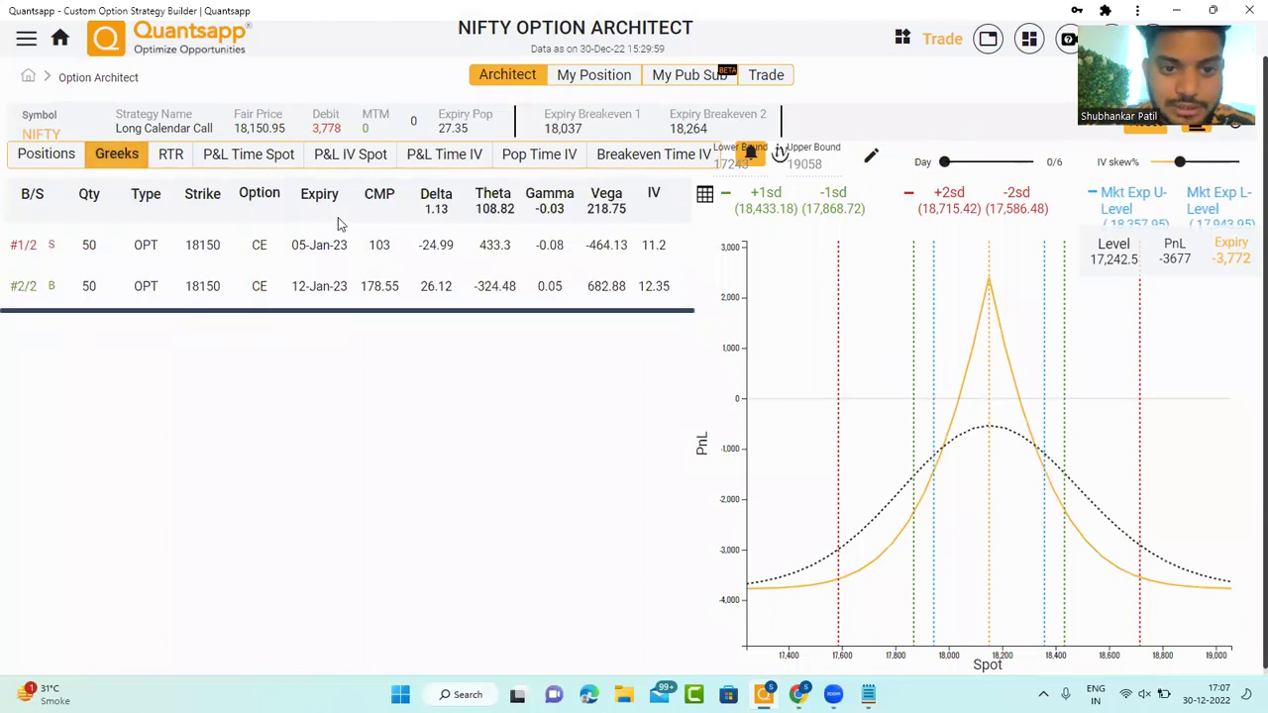
# Step: Return to the positions list, advance the payoff day to 4 of 6 and raise the IV skew to 28%
pyautogui.click(59, 158)
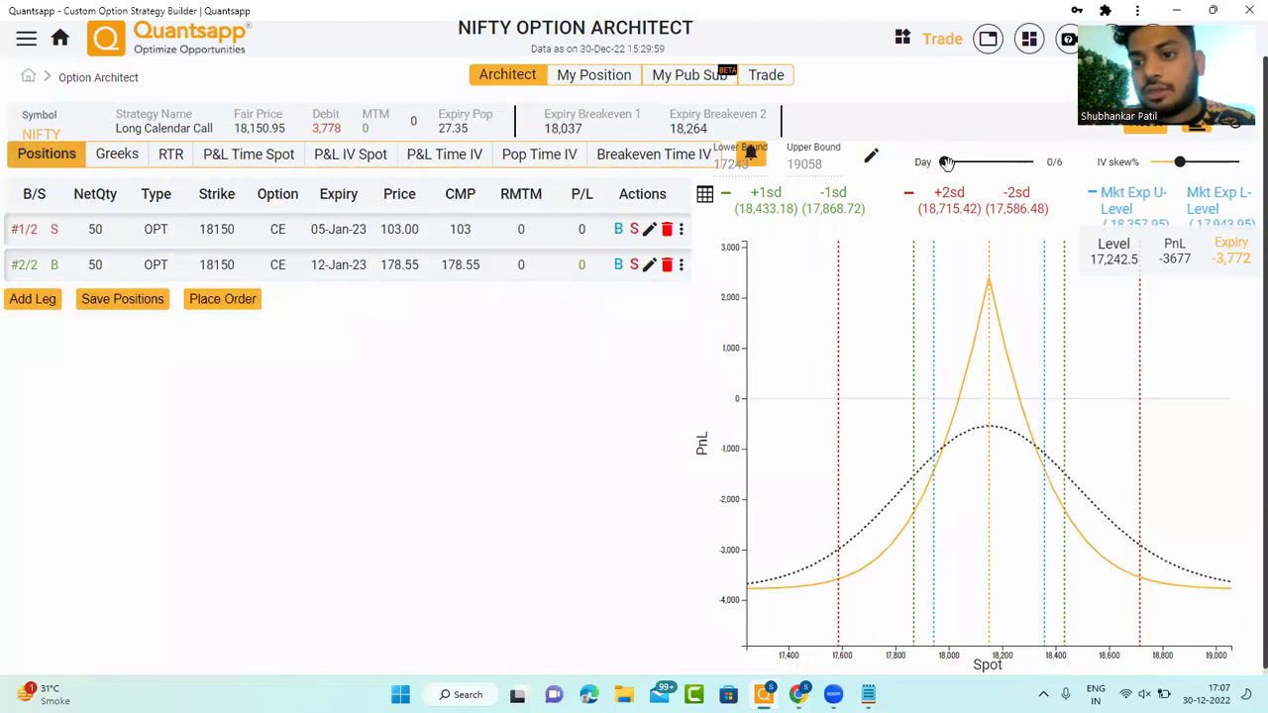
pyautogui.click(1005, 164)
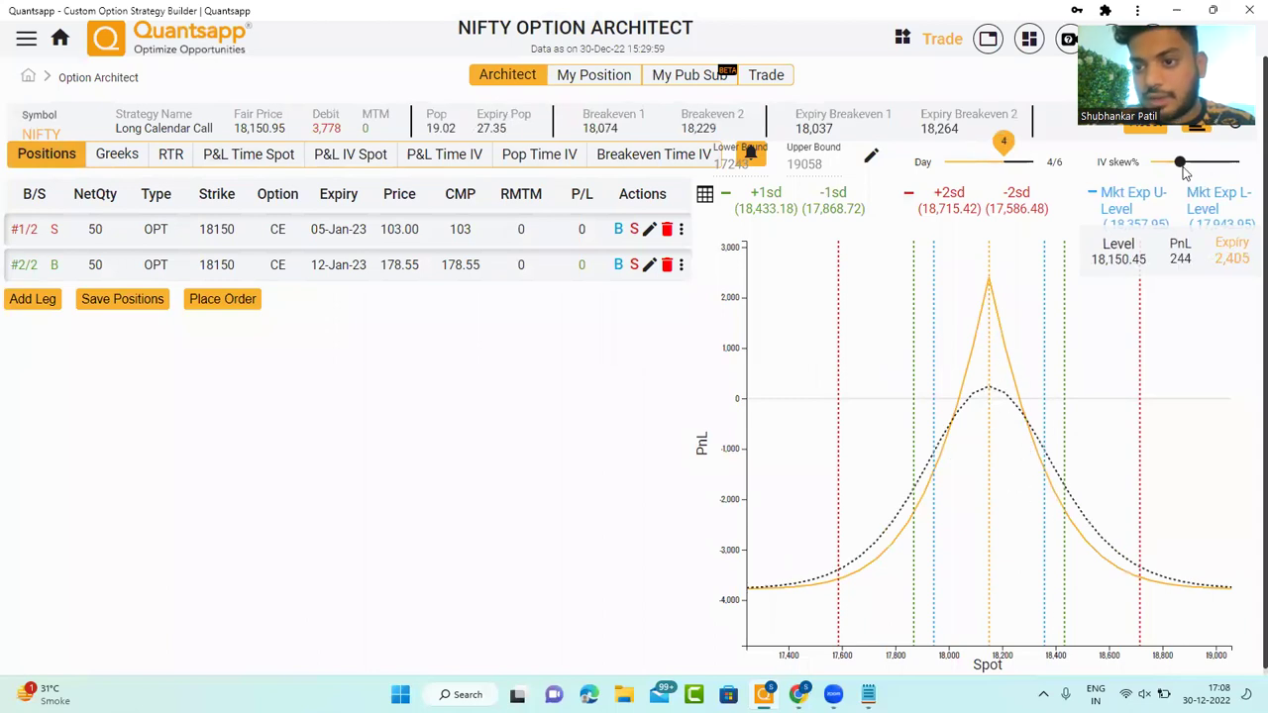
pyautogui.moveTo(1183, 163)
pyautogui.mouseDown()
pyautogui.moveTo(1195, 169)
pyautogui.moveTo(1188, 155)
pyautogui.mouseUp()
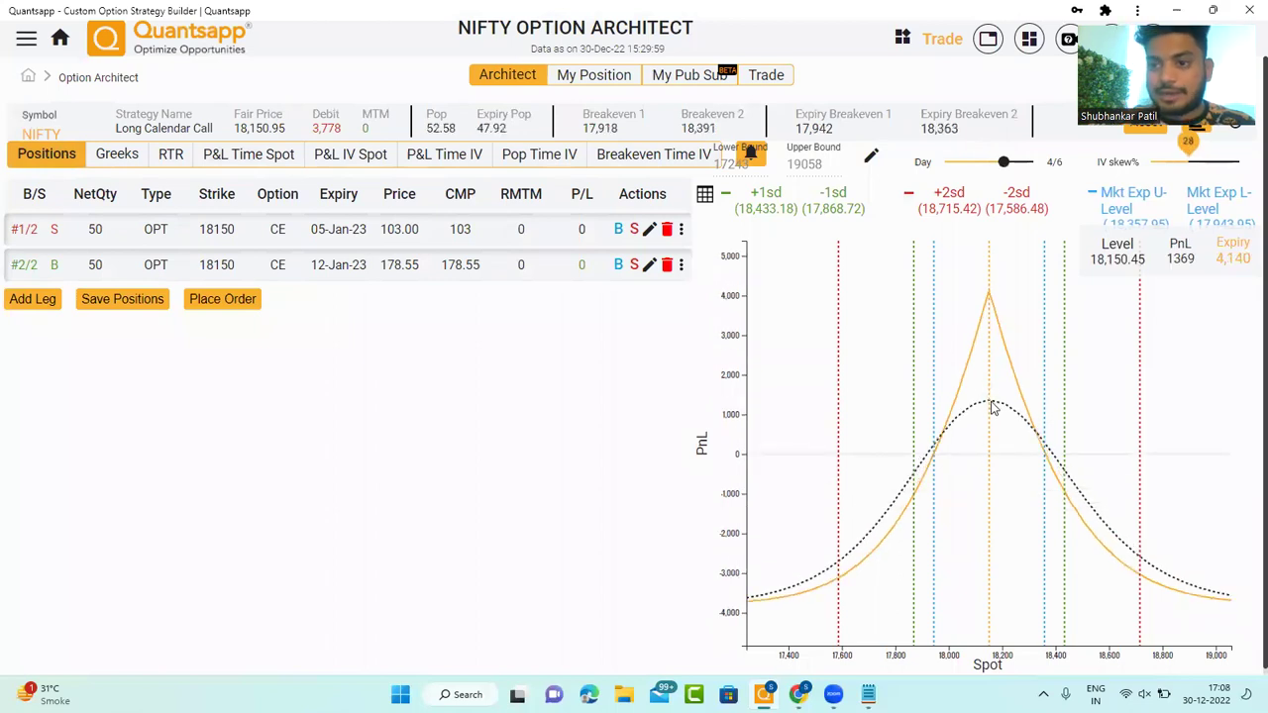
# Step: In Notepad, complete rule 4 as "LOW IV CONDITIONS: CALENDAR SPREAD" and start item 5
pyautogui.hotkey('alt', 'Tab')
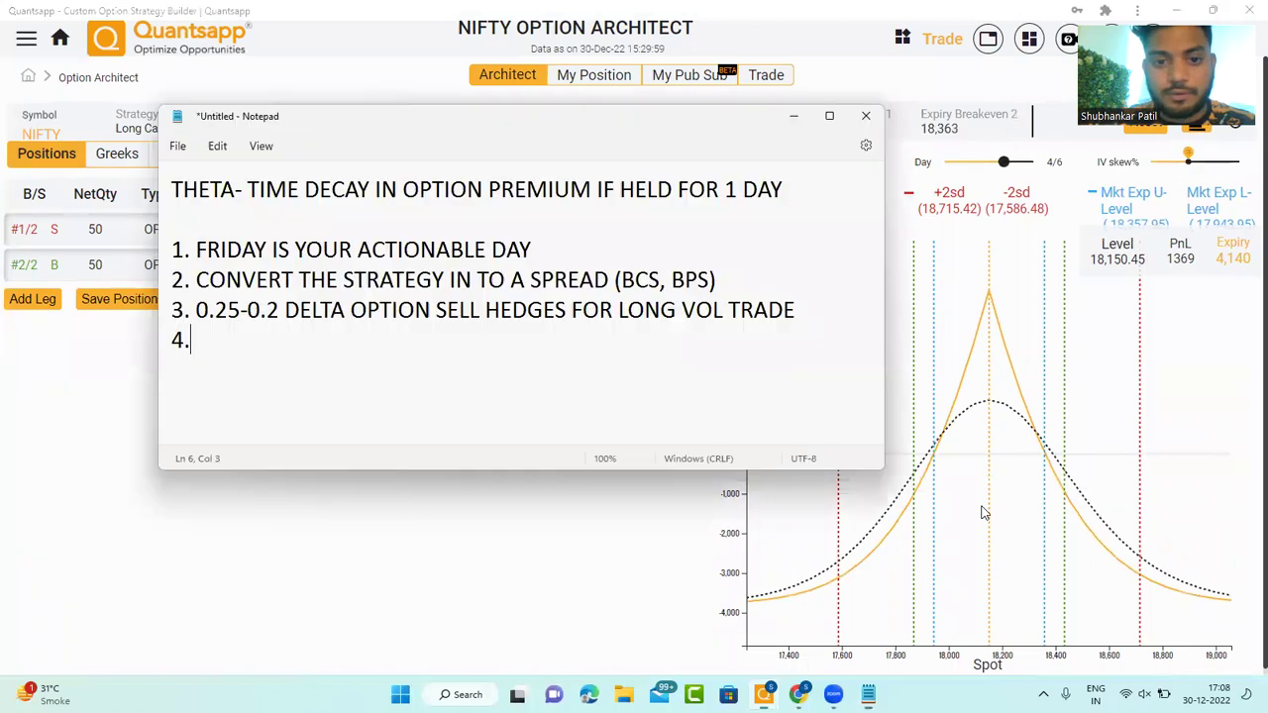
pyautogui.write('LOW IV CONI')
pyautogui.press('BackSpace')
pyautogui.write('DITIONS')
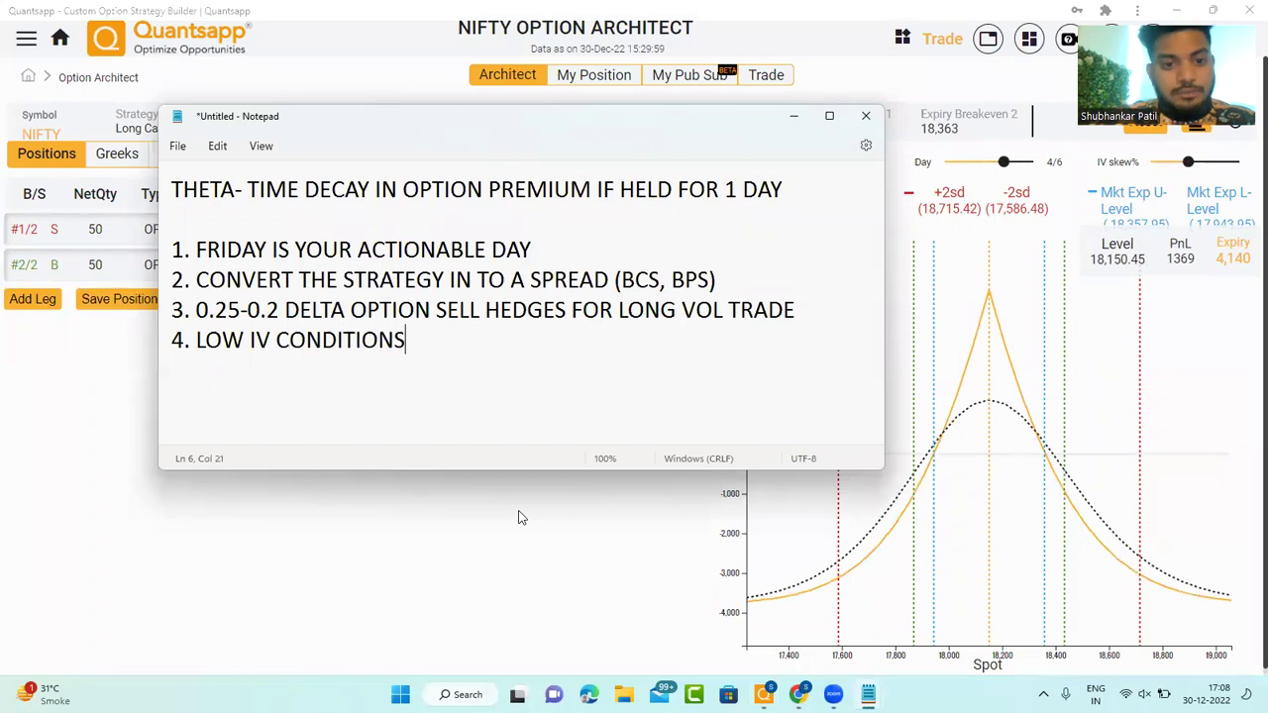
pyautogui.write(' : CALENDAR SPREAD')
pyautogui.press('Return')
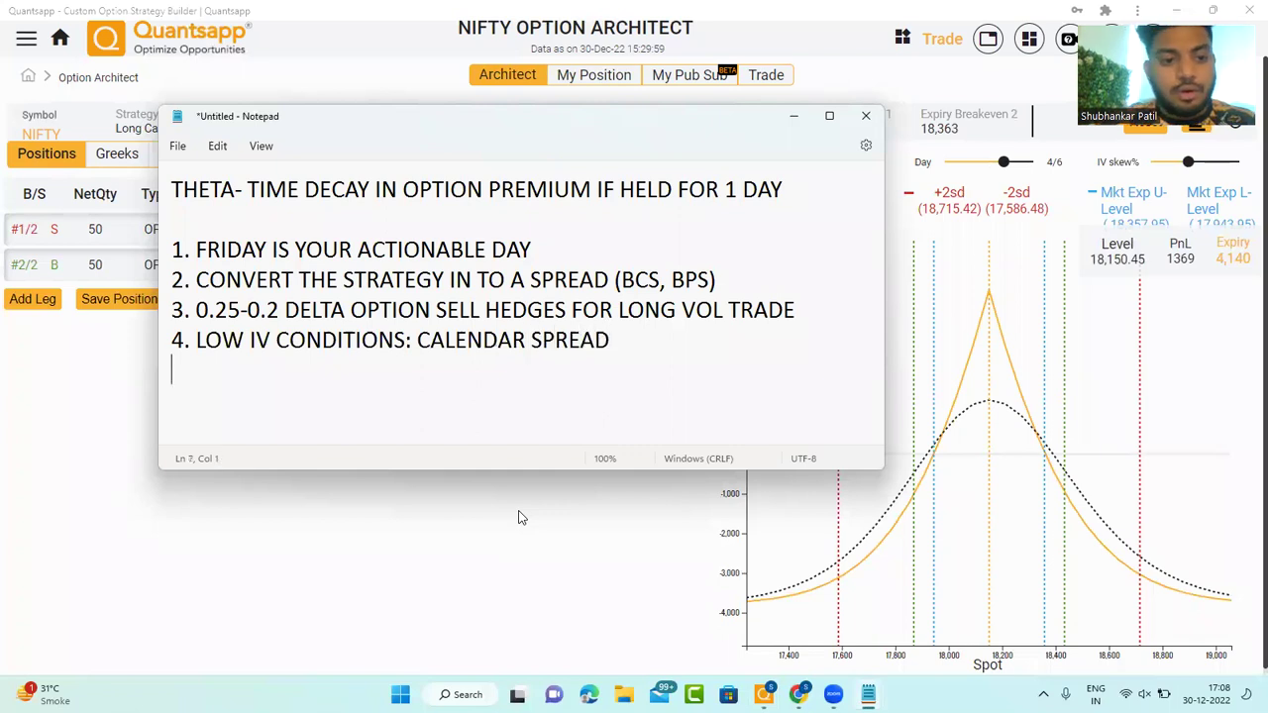
pyautogui.write('5.')
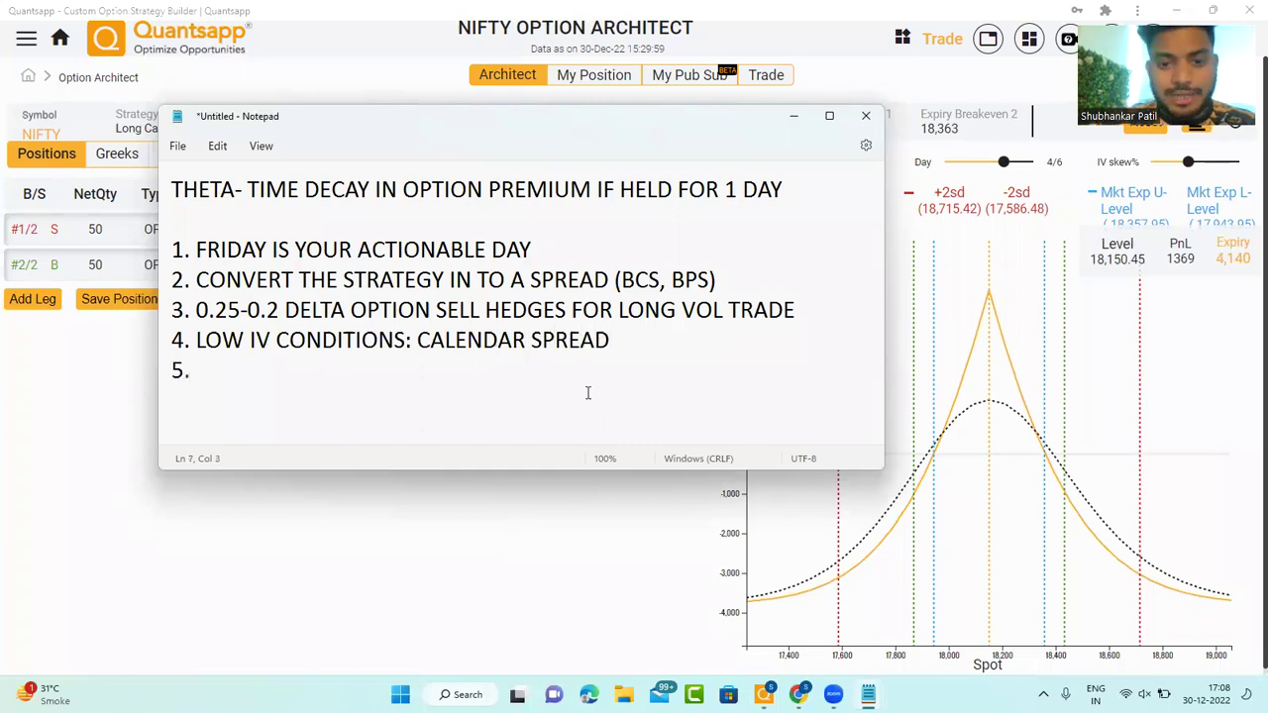
# Step: Append "-> IRON FLY" to the end of rule 4, following "CALENDAR SPREAD"
pyautogui.click(659, 344)
pyautogui.write('-> IR')
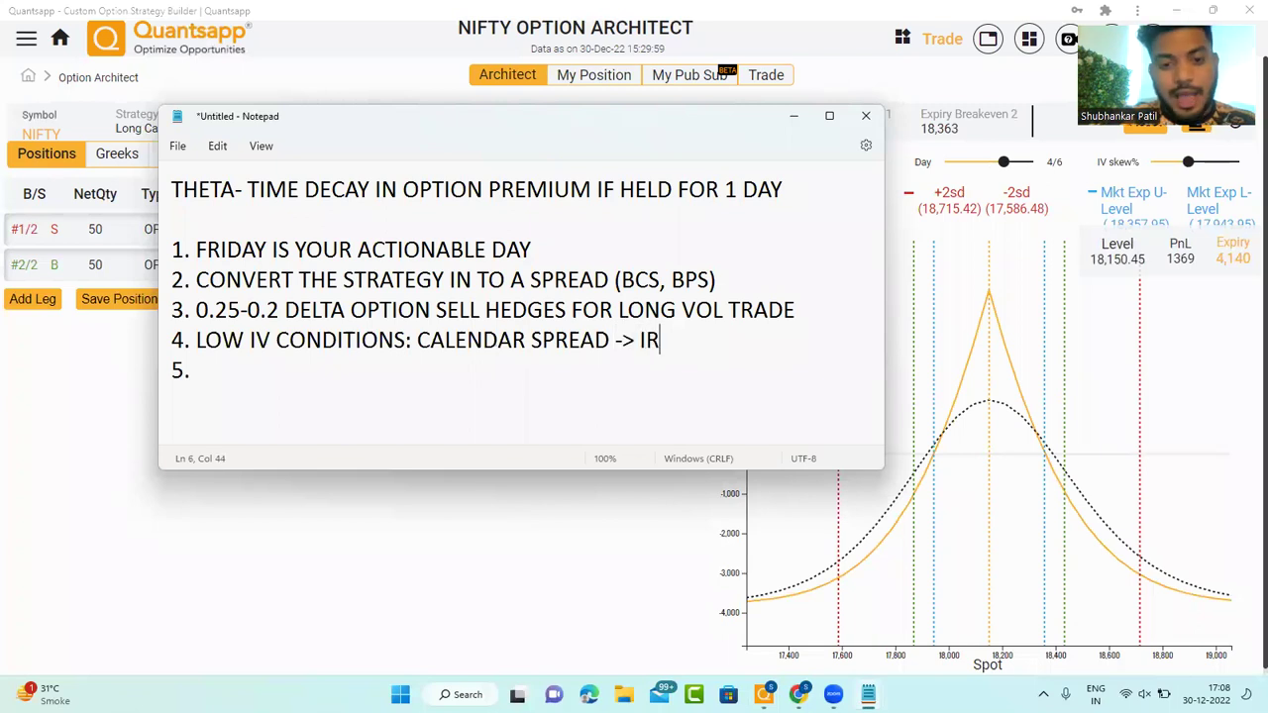
pyautogui.write('ON FLY')
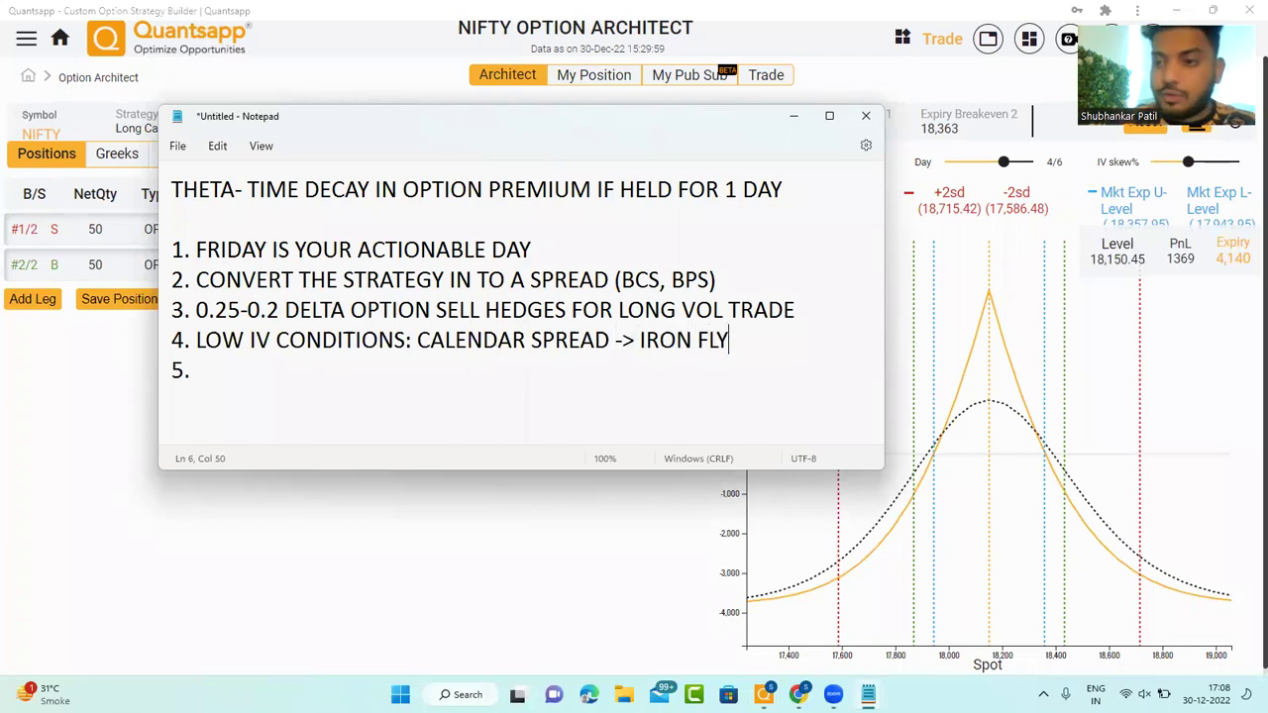
# Step: Start rule 5 of the list with the text "HIGH IV CONDITIONS:"
pyautogui.click(523, 390)
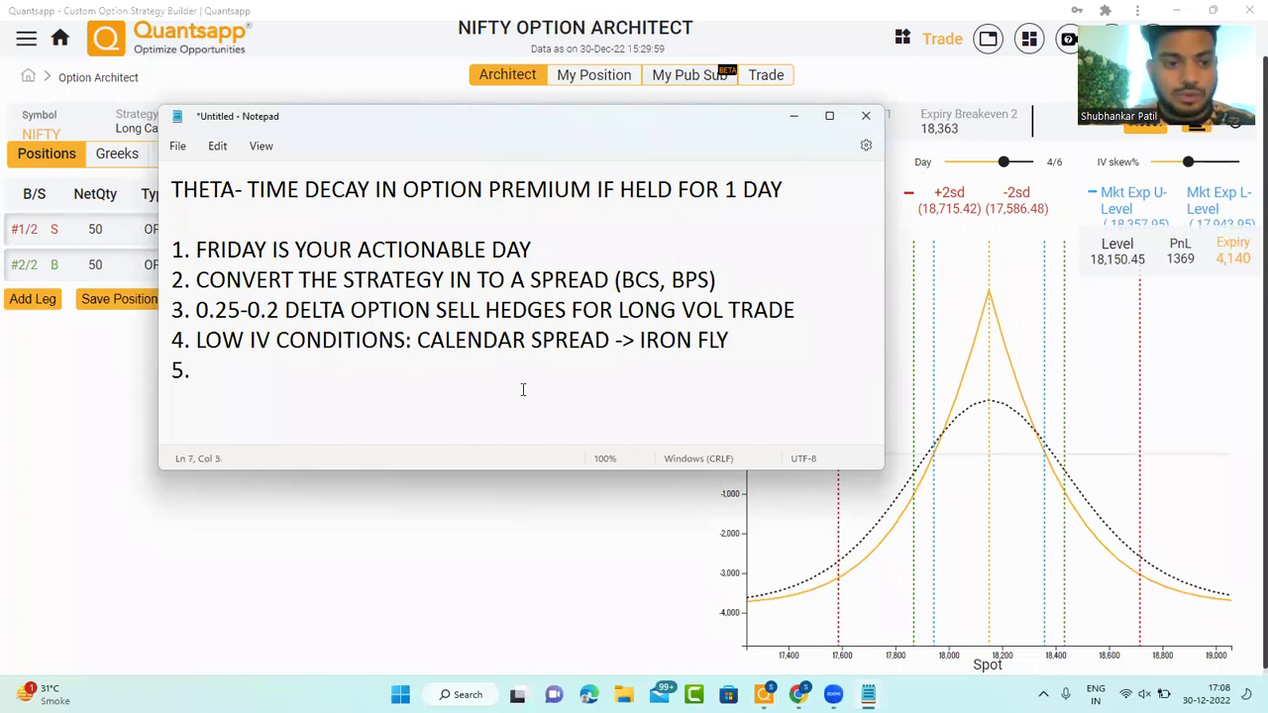
pyautogui.click(15, 464)
pyautogui.hotkey('alt', 'Tab')
pyautogui.write('HI')
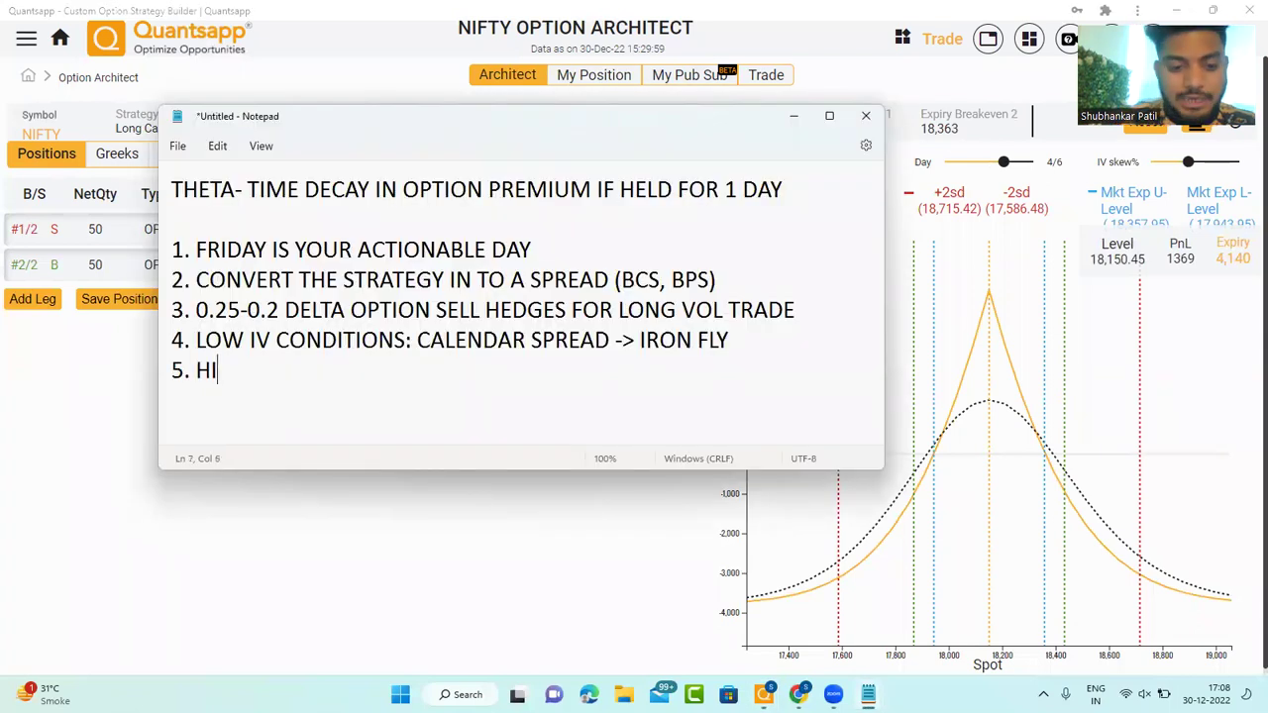
pyautogui.write('GH IV CONDI')
pyautogui.press('BackSpace')
pyautogui.write('DITRION')
pyautogui.press('BackSpace')
pyautogui.press('BackSpace')
pyautogui.press('BackSpace')
pyautogui.press('BackSpace')
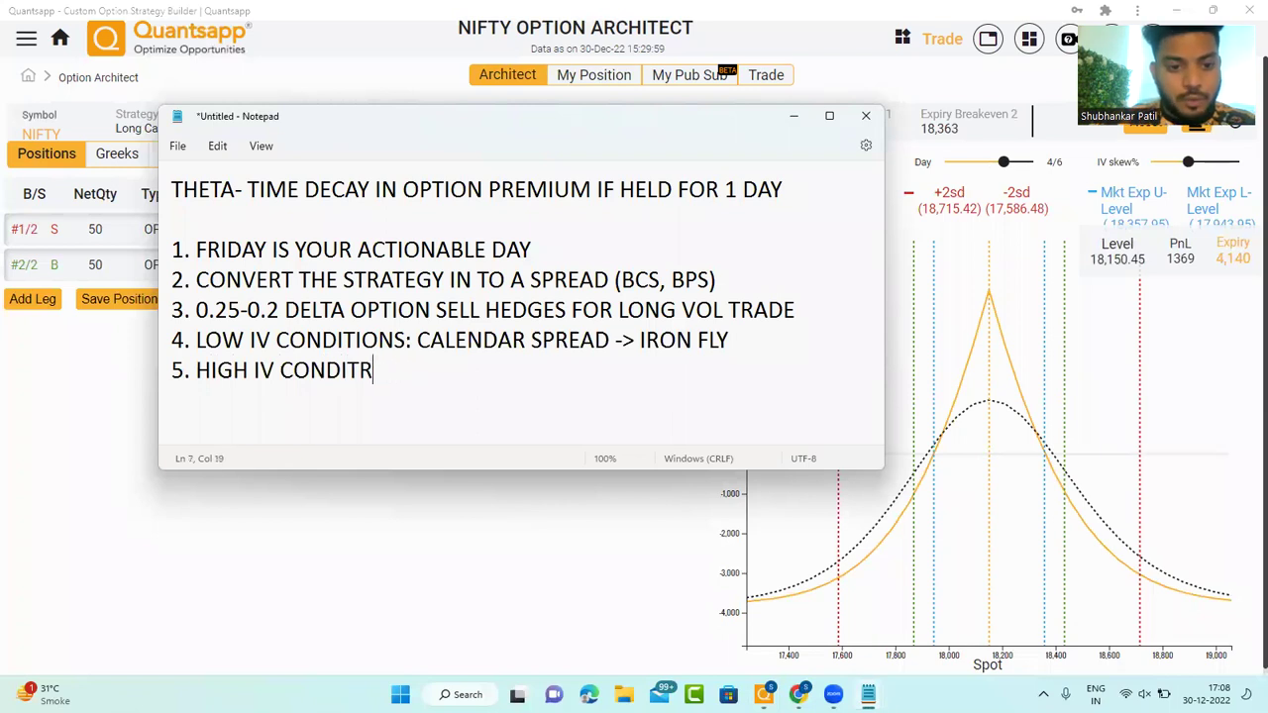
pyautogui.write('IONS:')
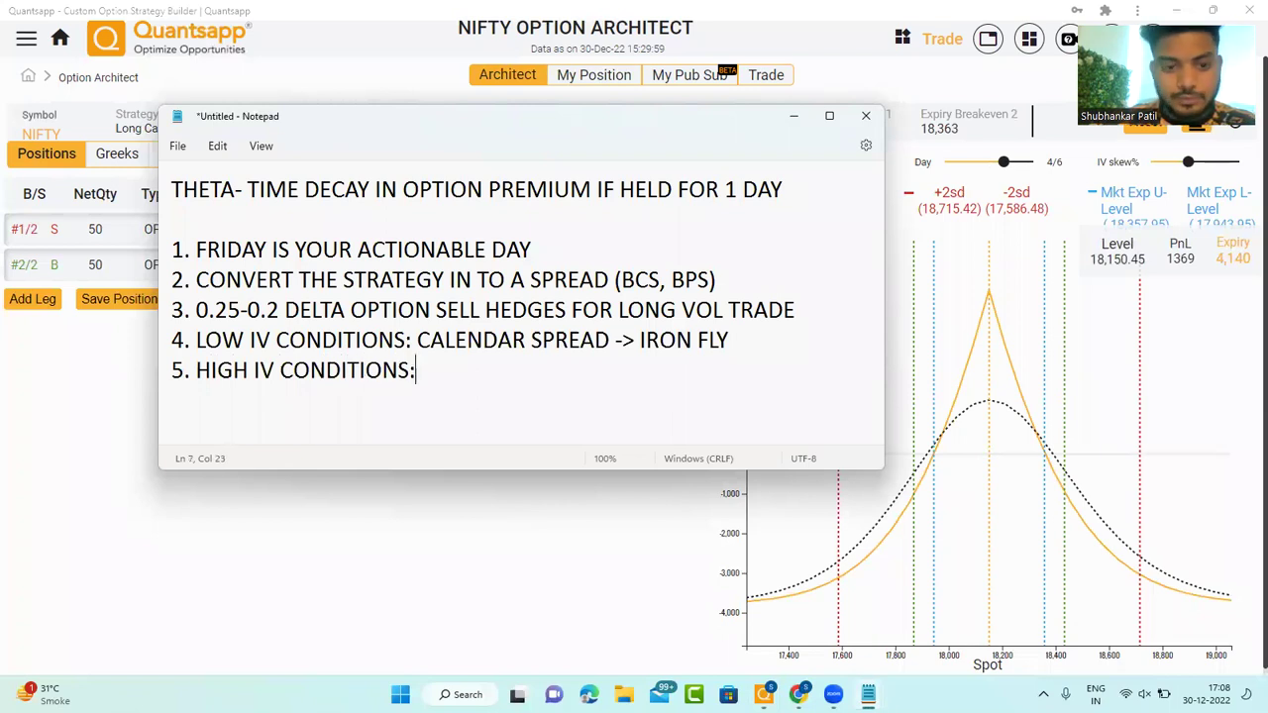
# Step: Complete rule 5 with the strategy sequence "STRANGLE-> HEDGES-> IRON CONDOR"
pyautogui.write(' STRANGL')
pyautogui.press('BackSpace')
pyautogui.write('GLE')
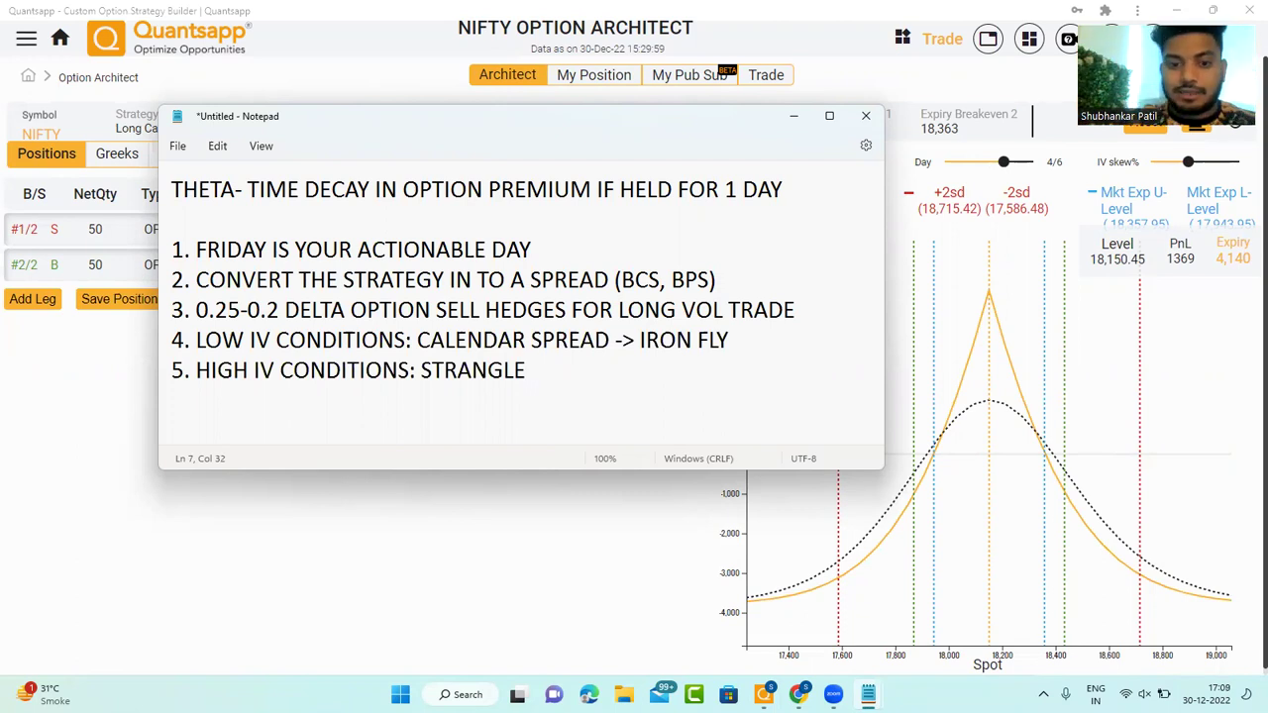
pyautogui.write('-')
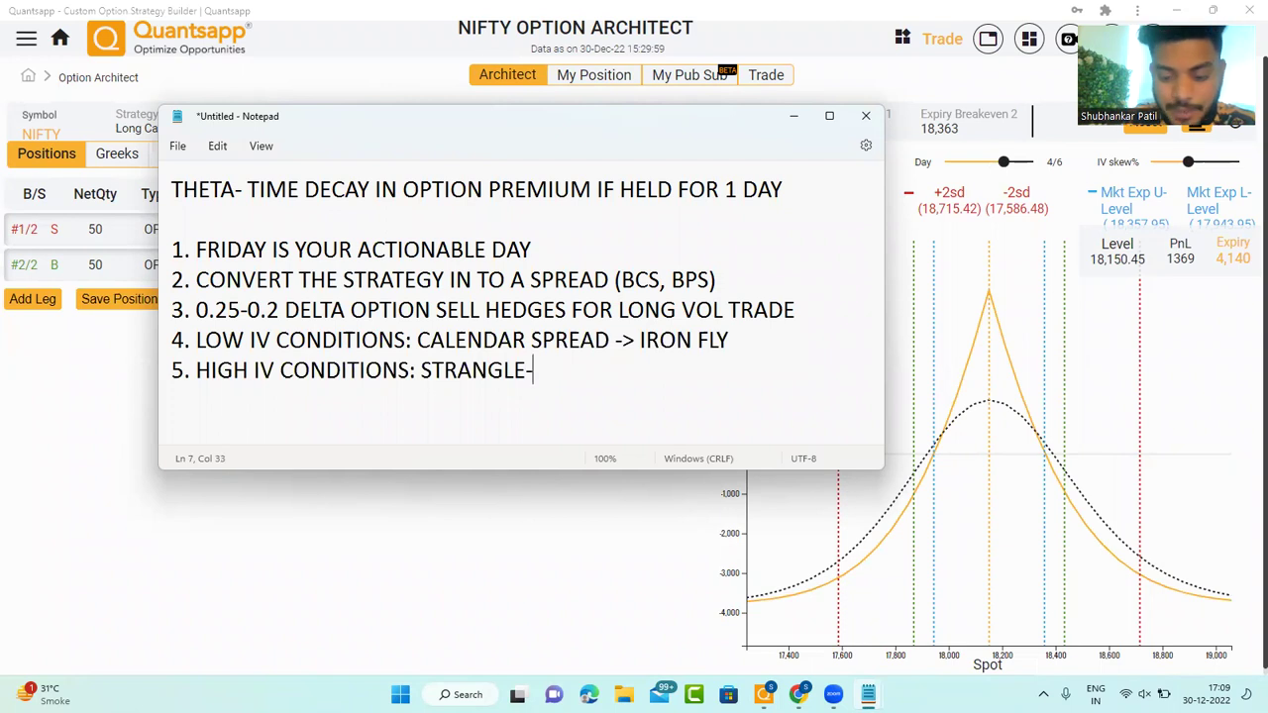
pyautogui.write('> HEDG')
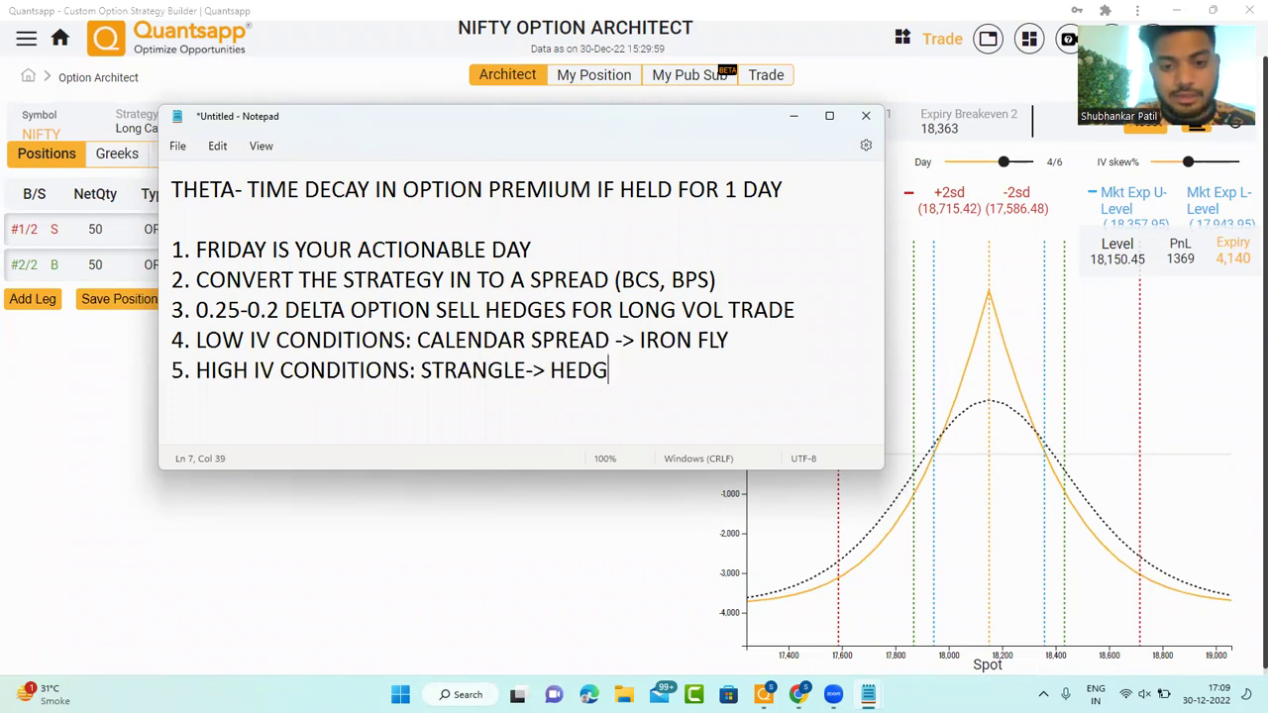
pyautogui.write('ES-> IROND')
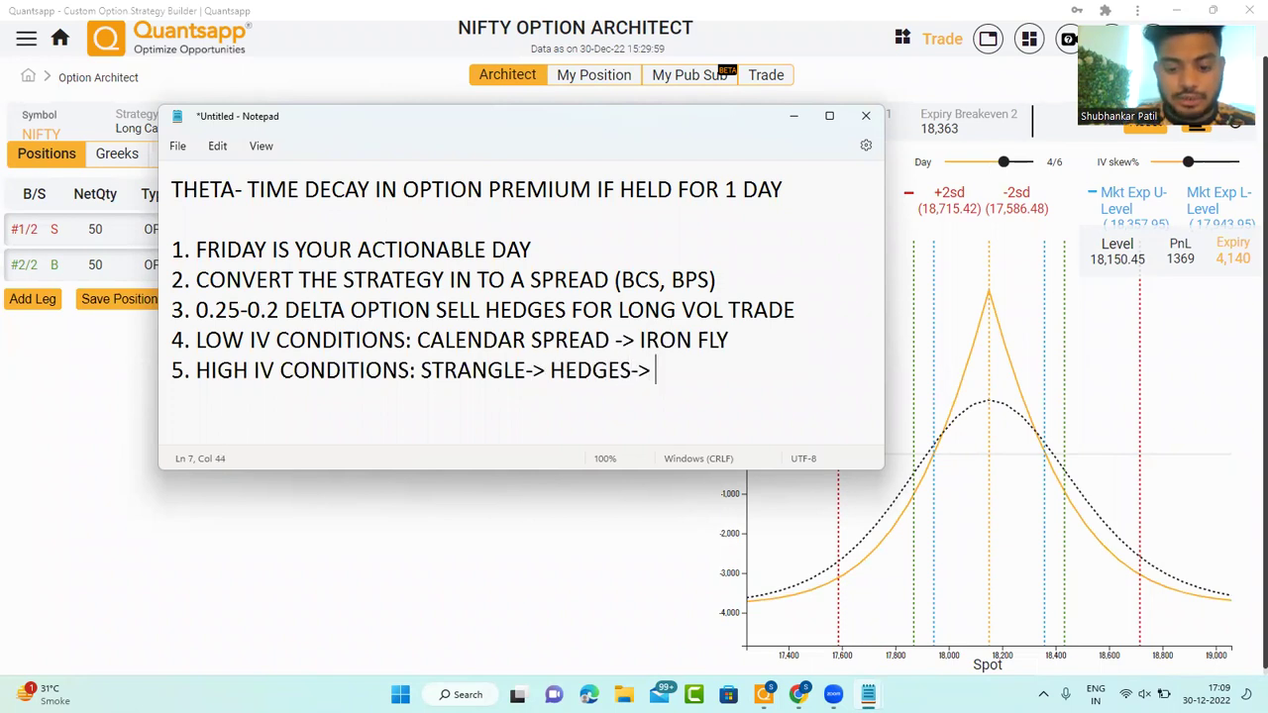
pyautogui.press('BackSpace')
pyautogui.write('CONDOR')
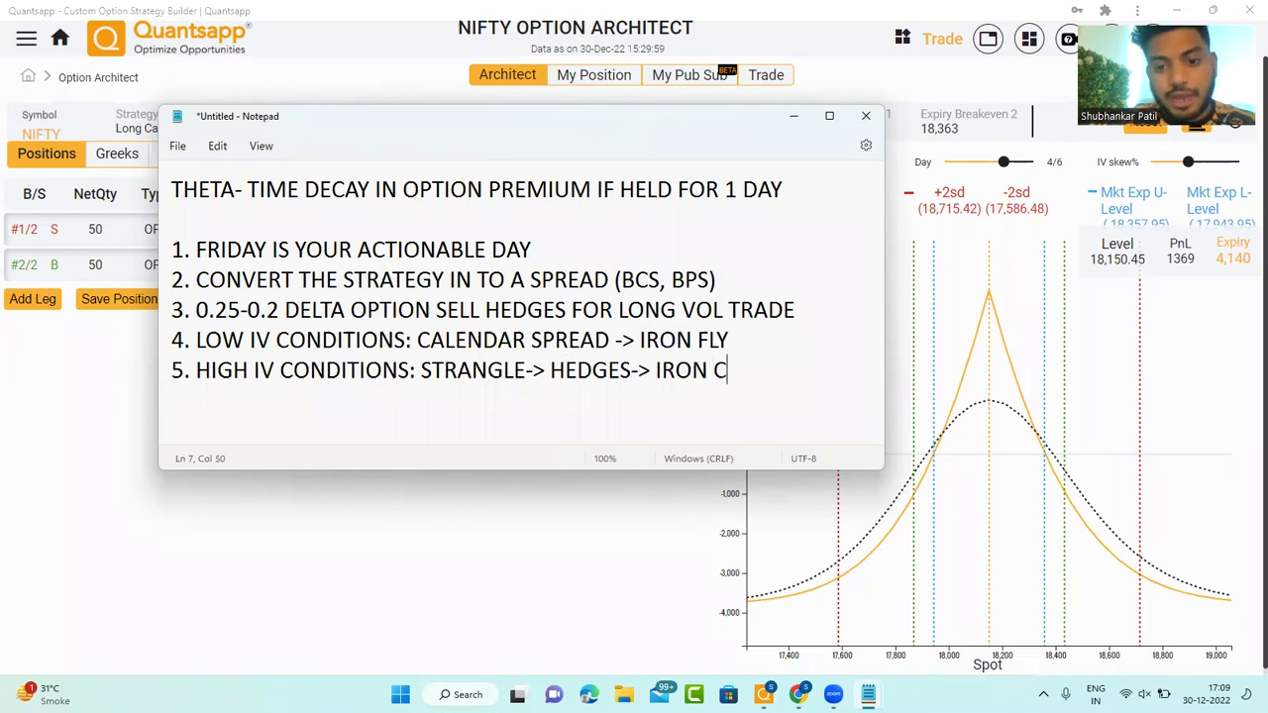